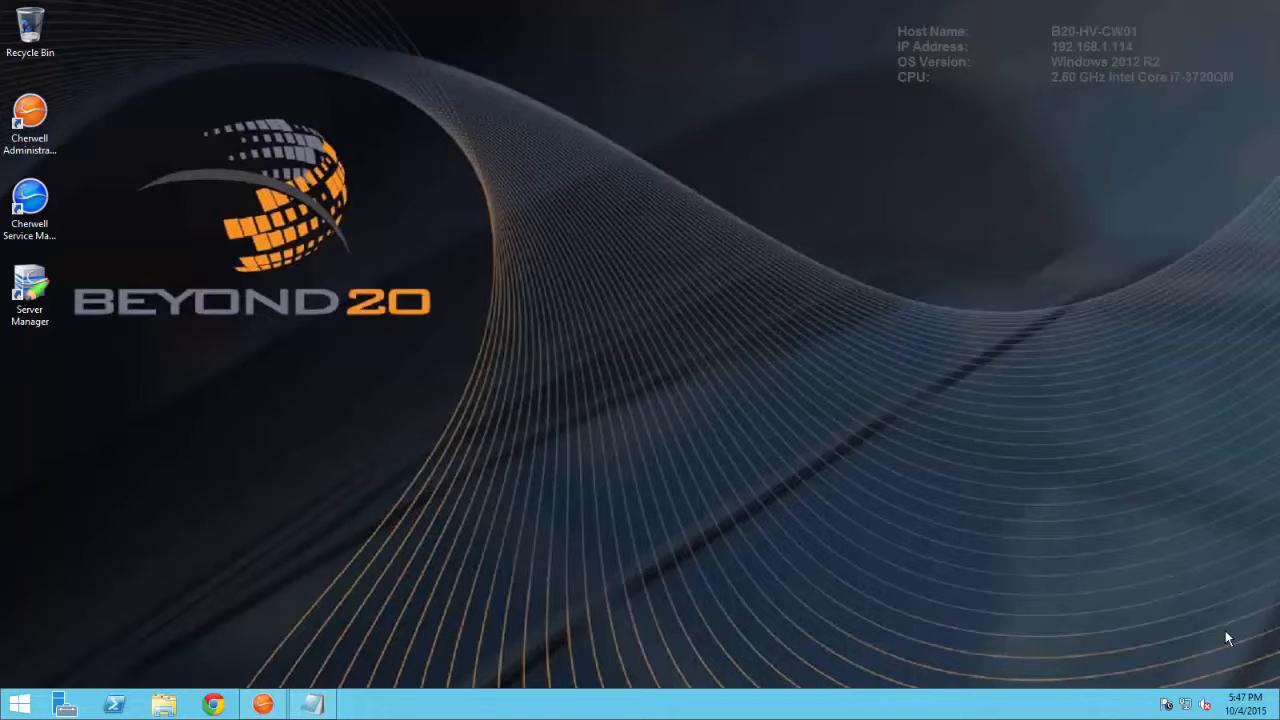
Step: Review the incident classification notes in Notepad, and create a new Blueprint in Cherwell Service Management Administrator
{"action": "left_click", "coordinate": [316, 704]}
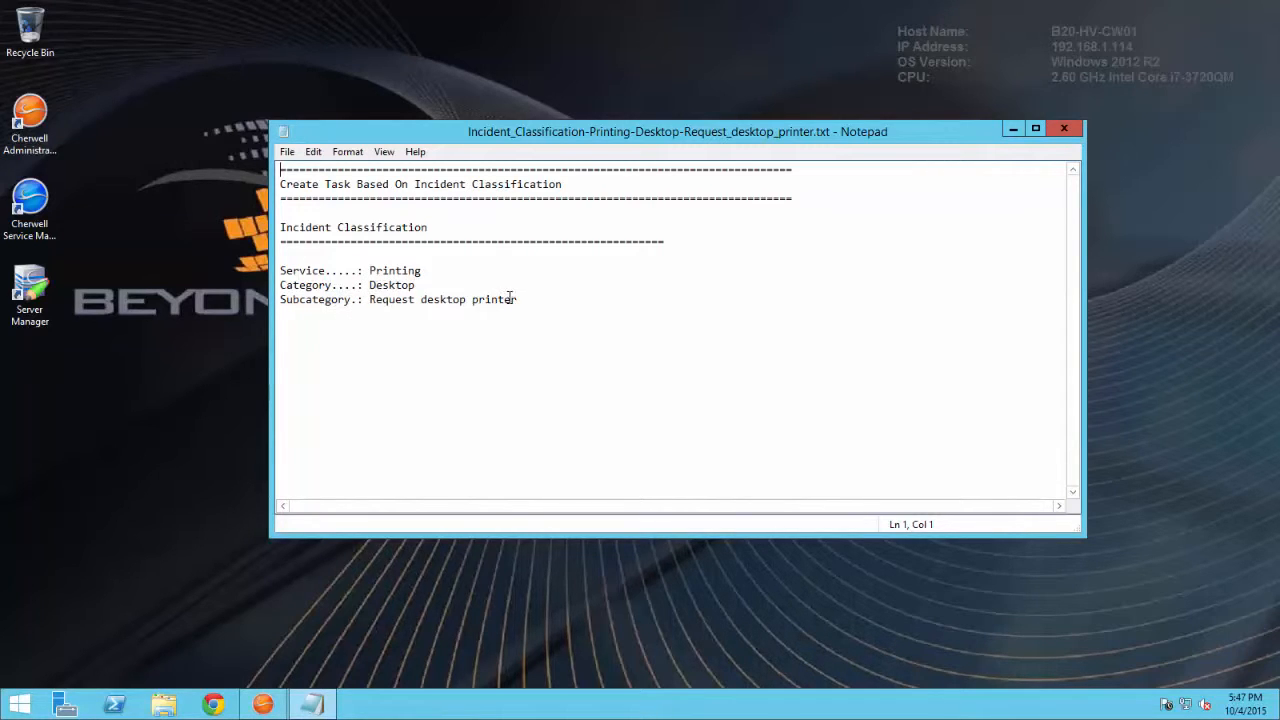
{"action": "left_click", "coordinate": [272, 710]}
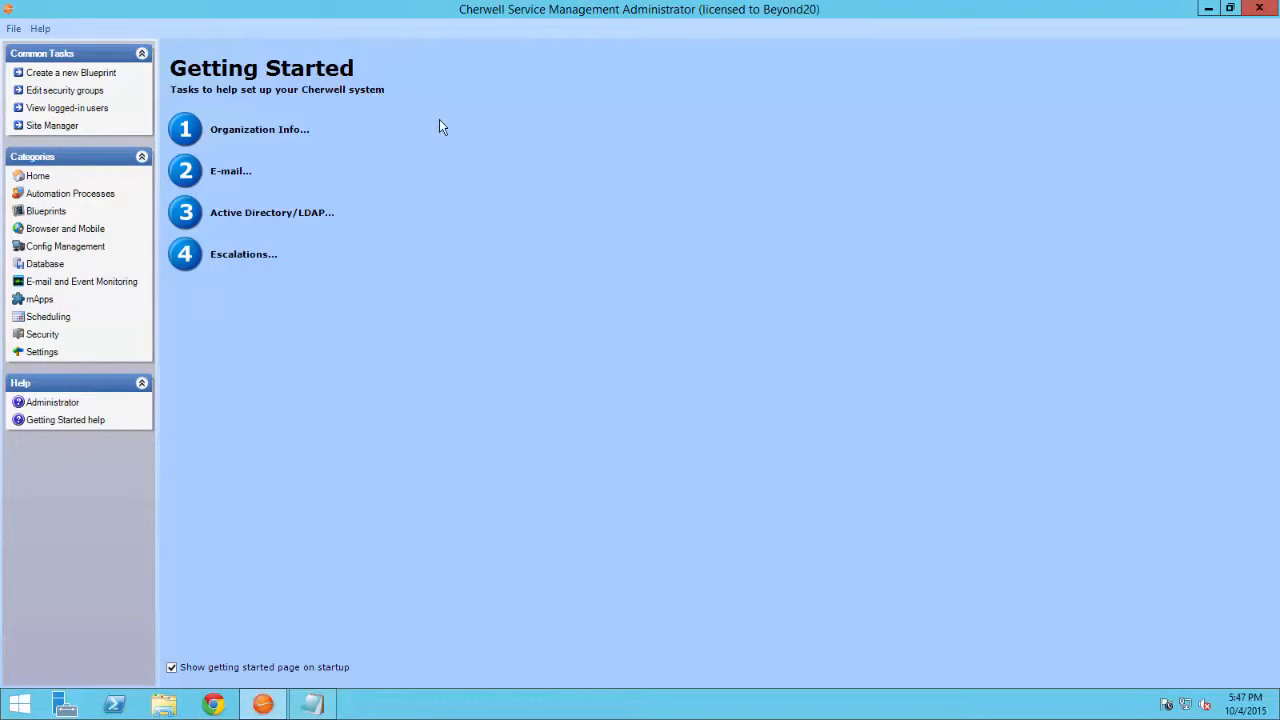
{"action": "left_click", "coordinate": [80, 77]}
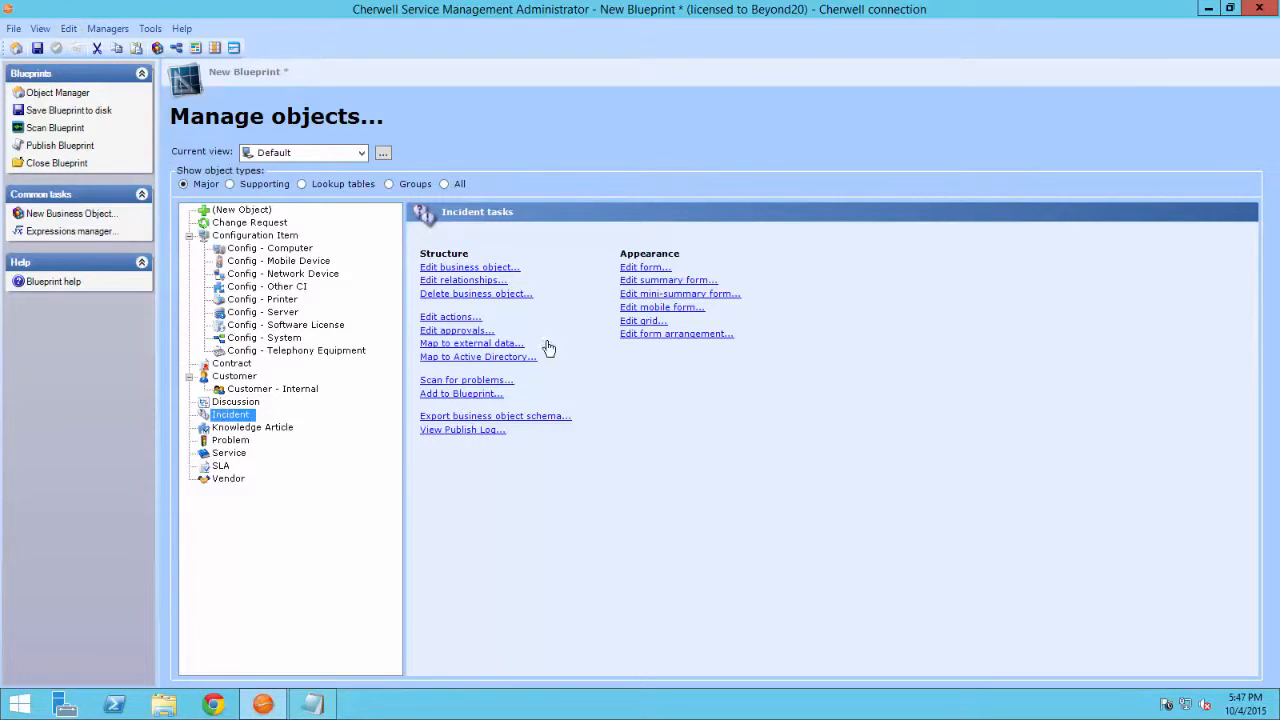
Step: Open the Incident object's automatic actions and start adding a One-Step action under Save actions
{"action": "left_click", "coordinate": [462, 318]}
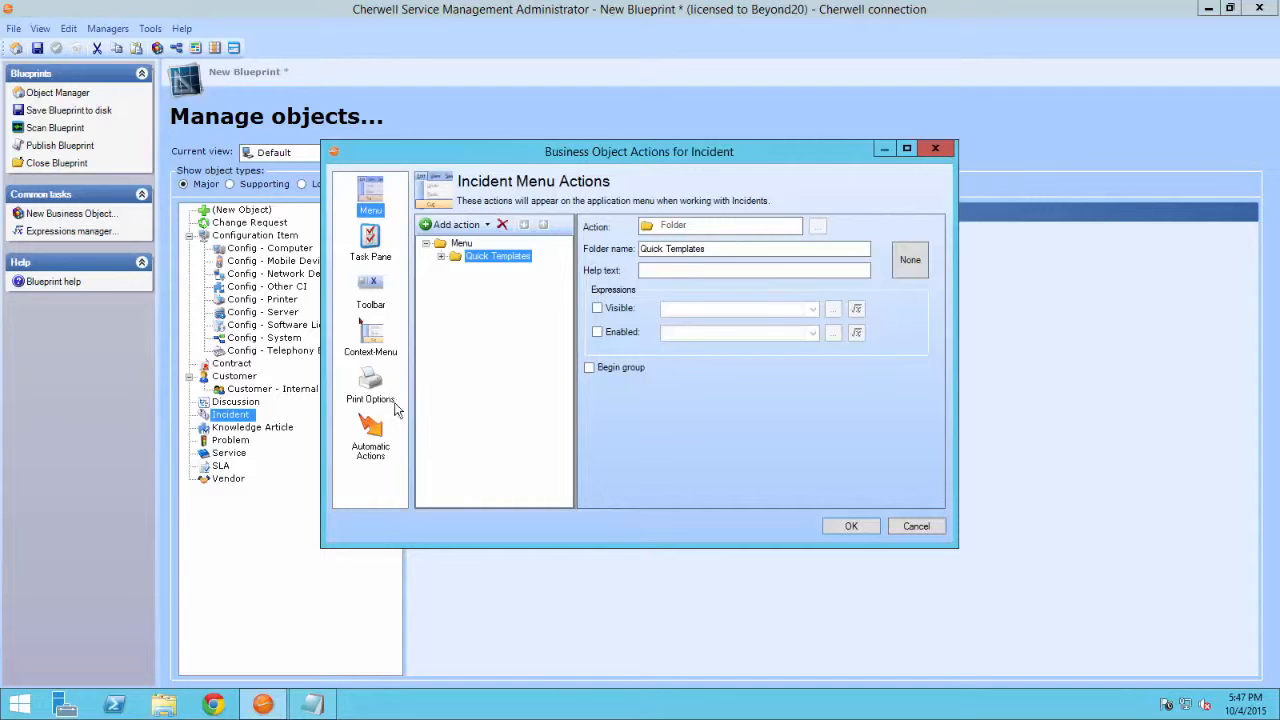
{"action": "left_click", "coordinate": [370, 440]}
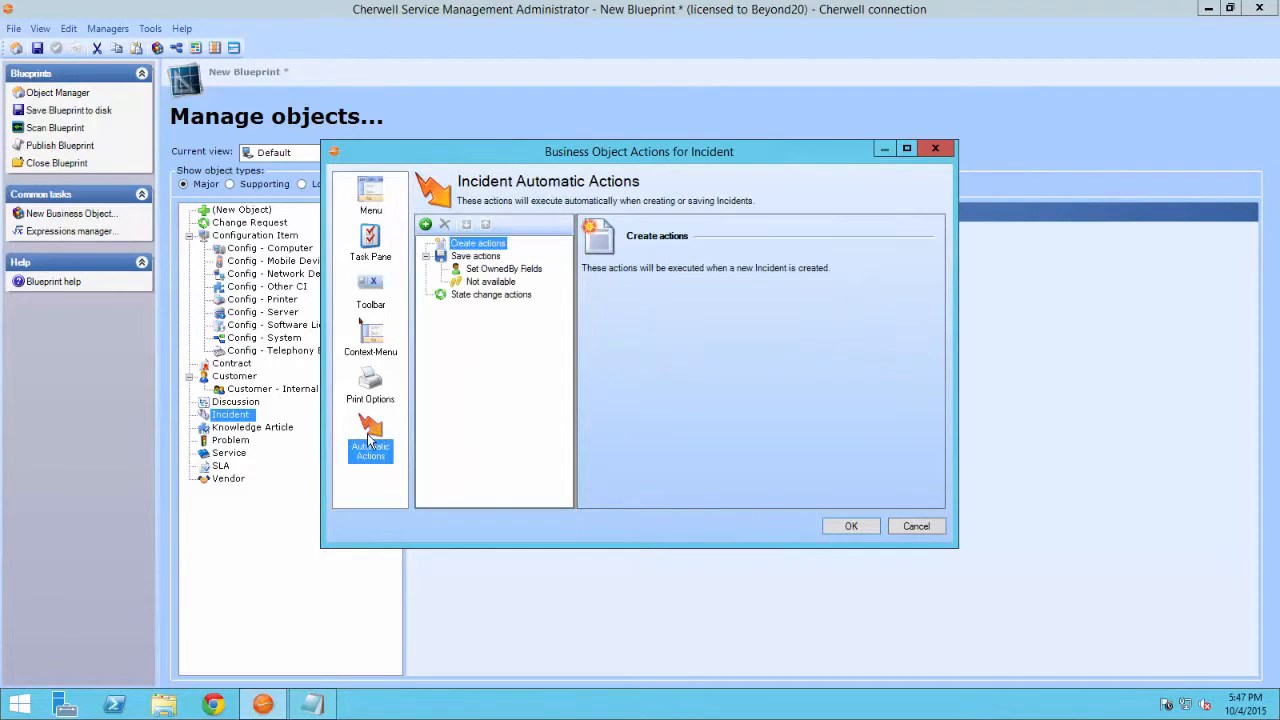
{"action": "left_click", "coordinate": [488, 259]}
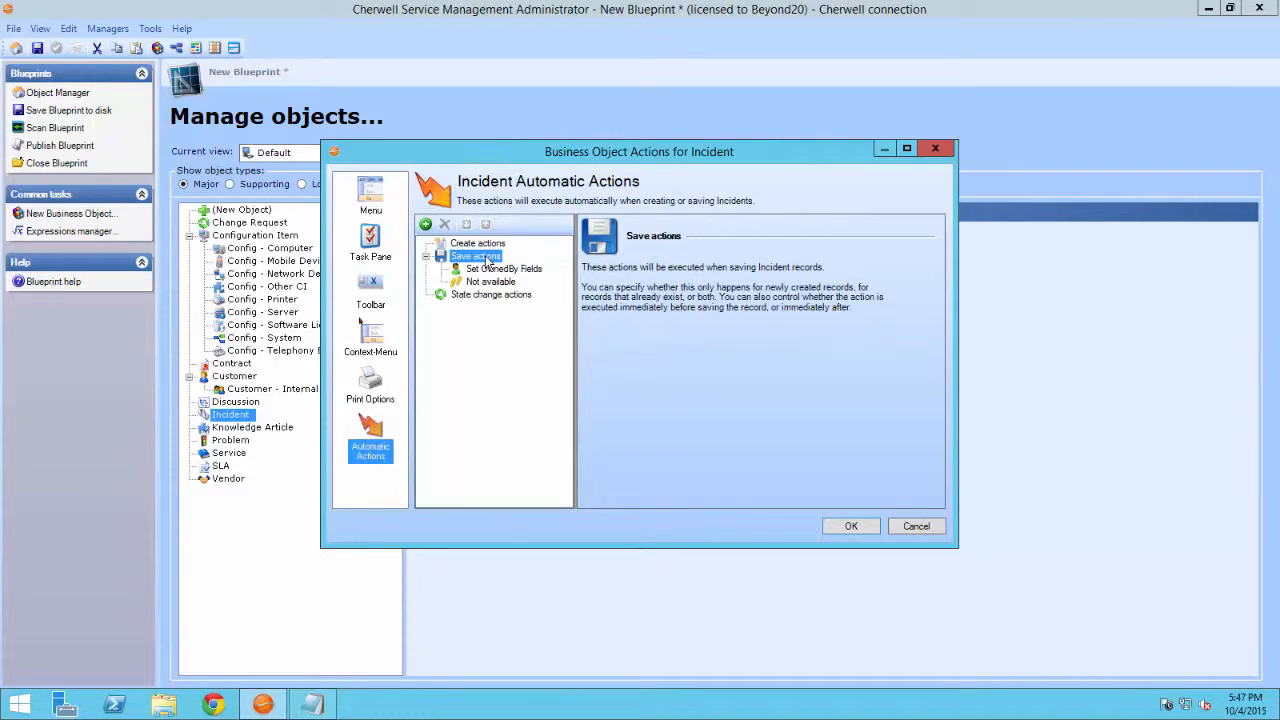
{"action": "right_click", "coordinate": [488, 259]}
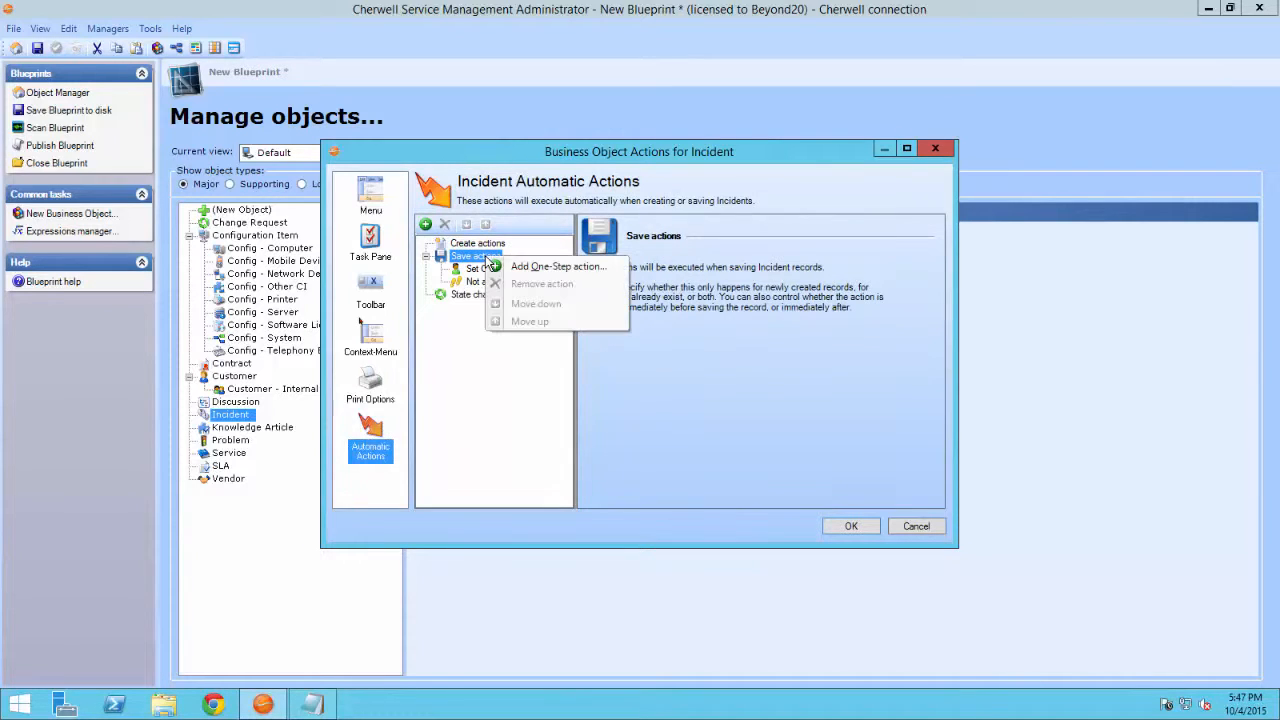
{"action": "left_click", "coordinate": [543, 268]}
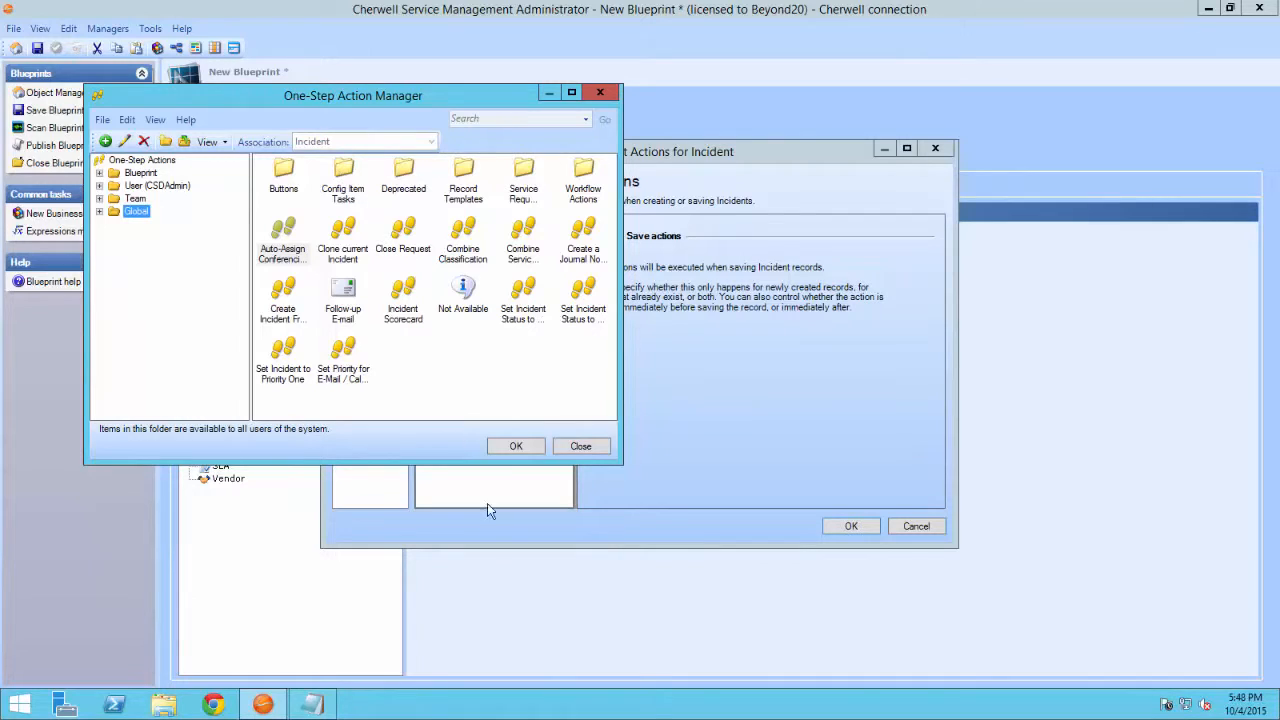
Step: Create a new Incident One-Step in the Global folder named "Create Task Based On Printer Request"
{"action": "left_click", "coordinate": [451, 339]}
{"action": "right_click", "coordinate": [451, 339]}
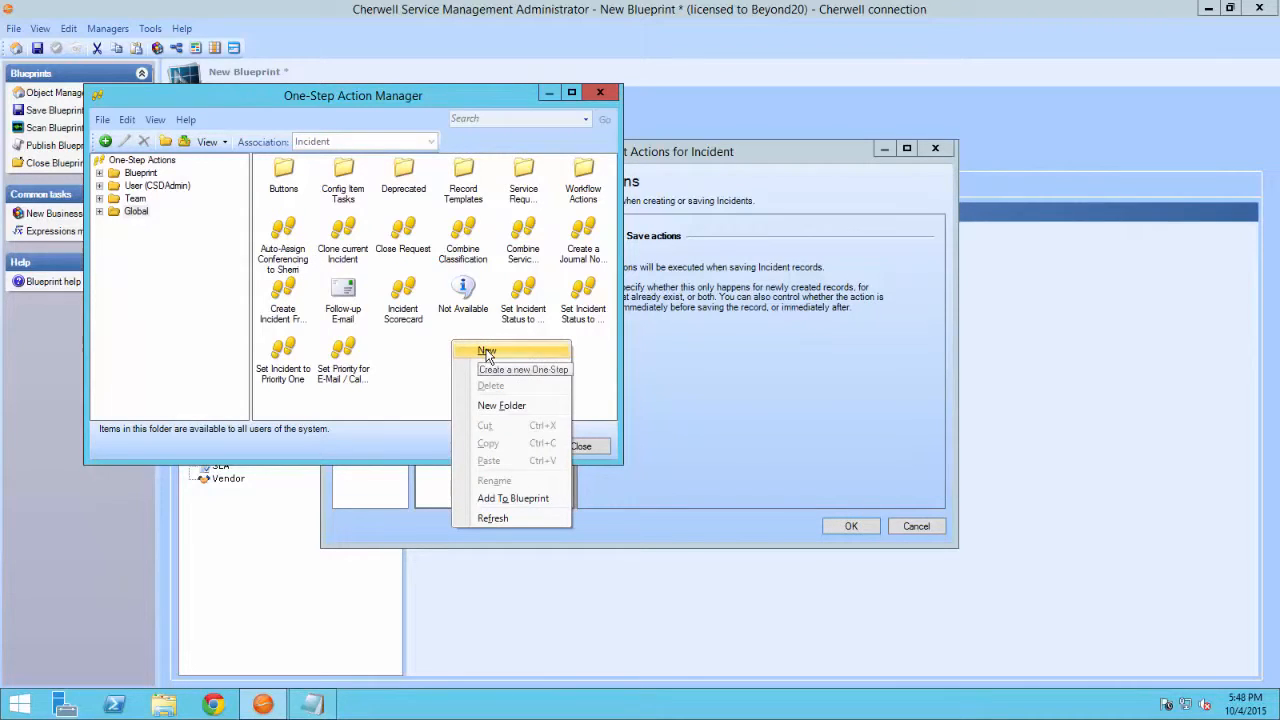
{"action": "left_click", "coordinate": [487, 352]}
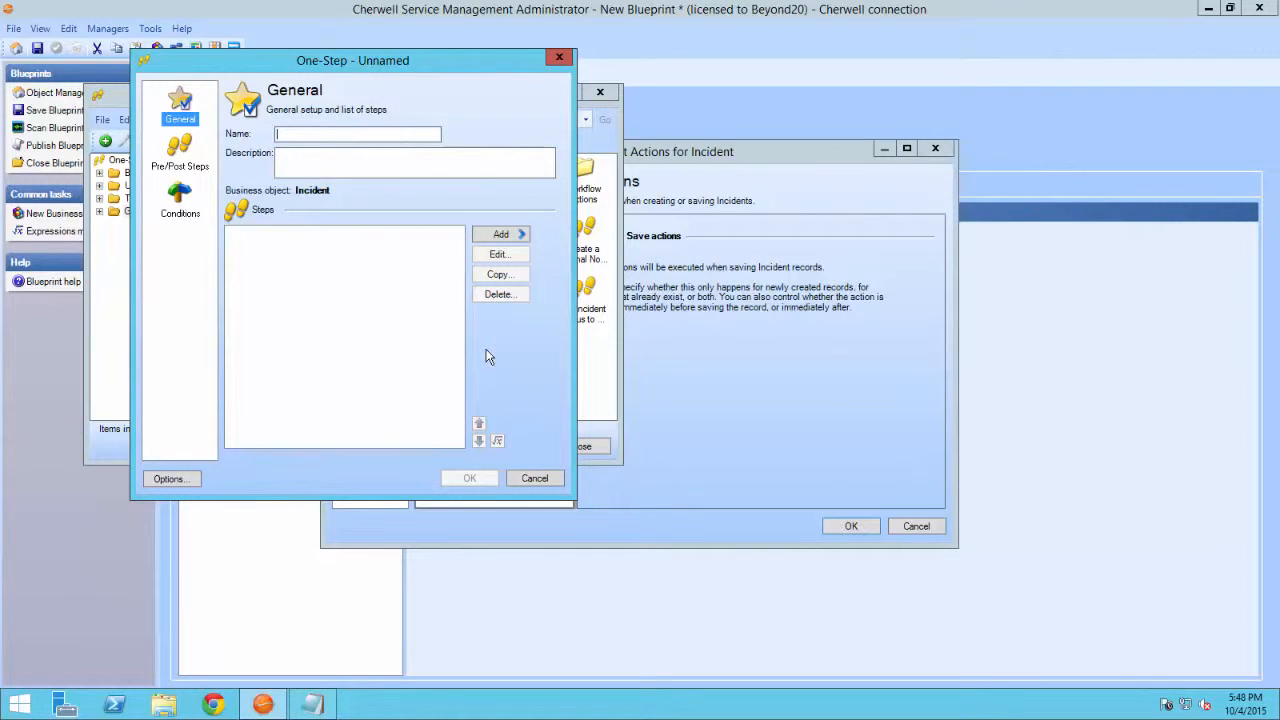
{"action": "type", "text": "Creat"}
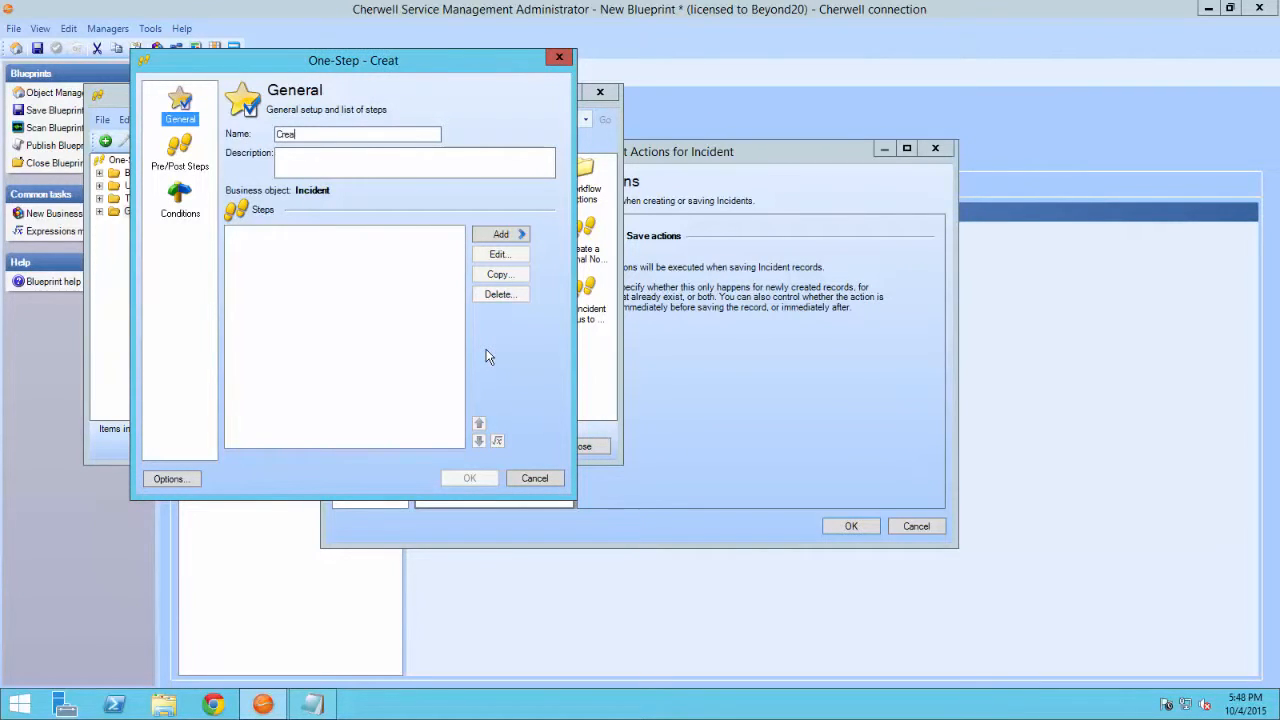
{"action": "type", "text": "e Task "}
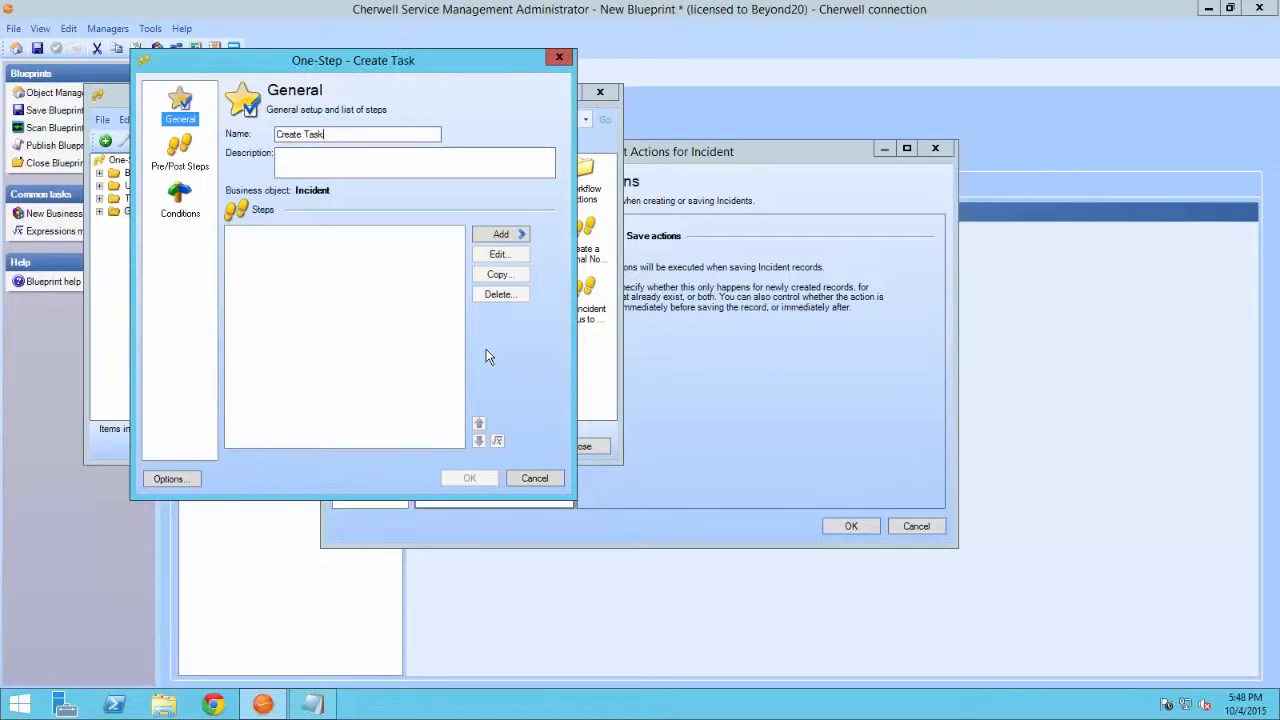
{"action": "type", "text": "Based"}
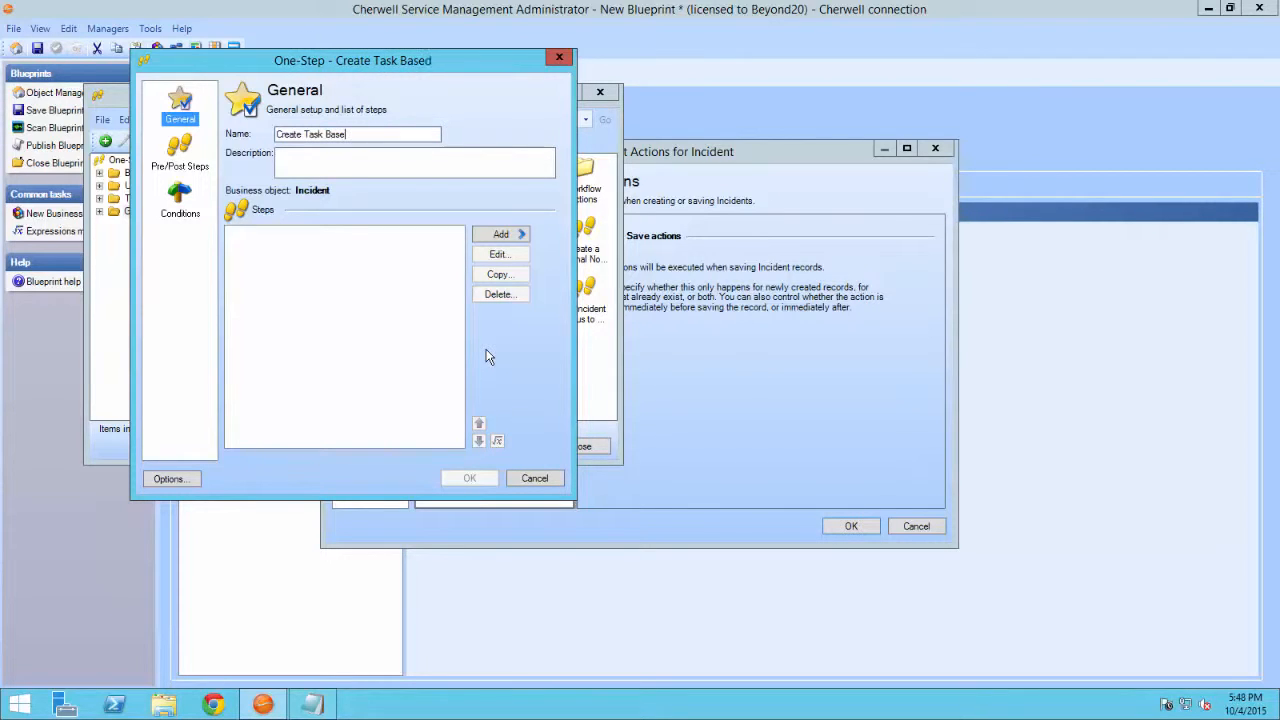
{"action": "type", "text": " Ob"}
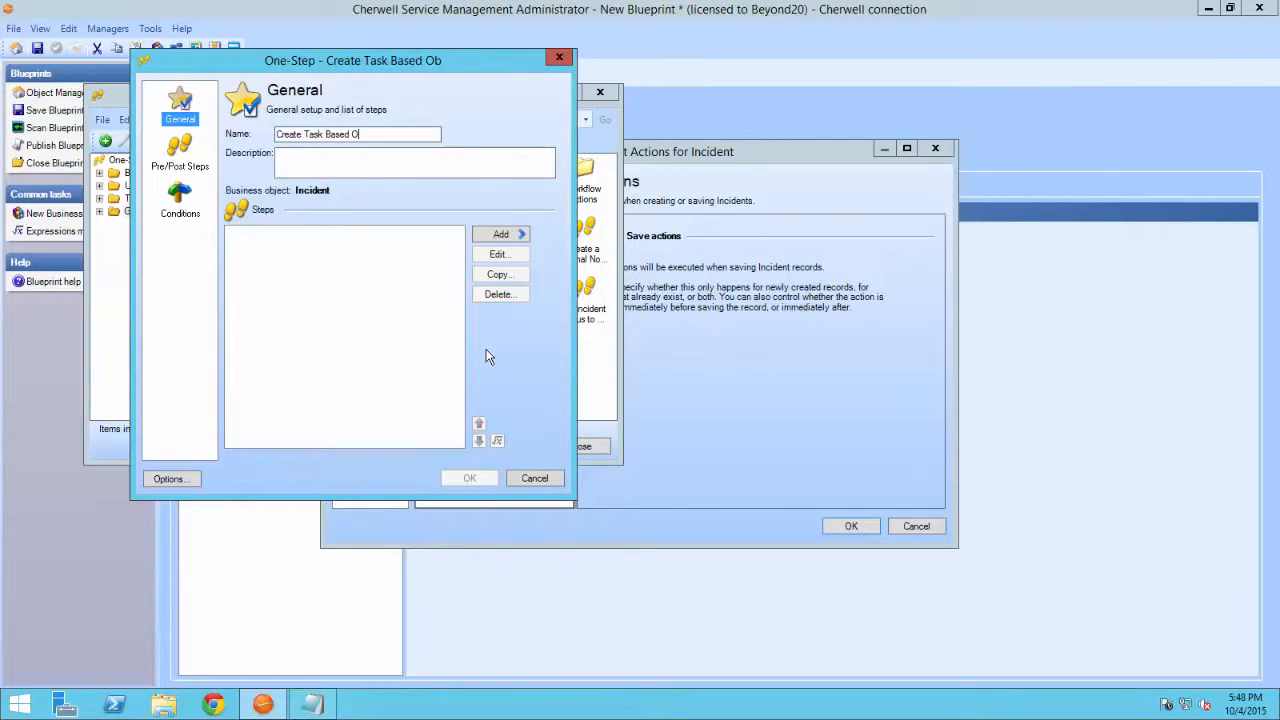
{"action": "key", "text": "BackSpace"}
{"action": "type", "text": "n P"}
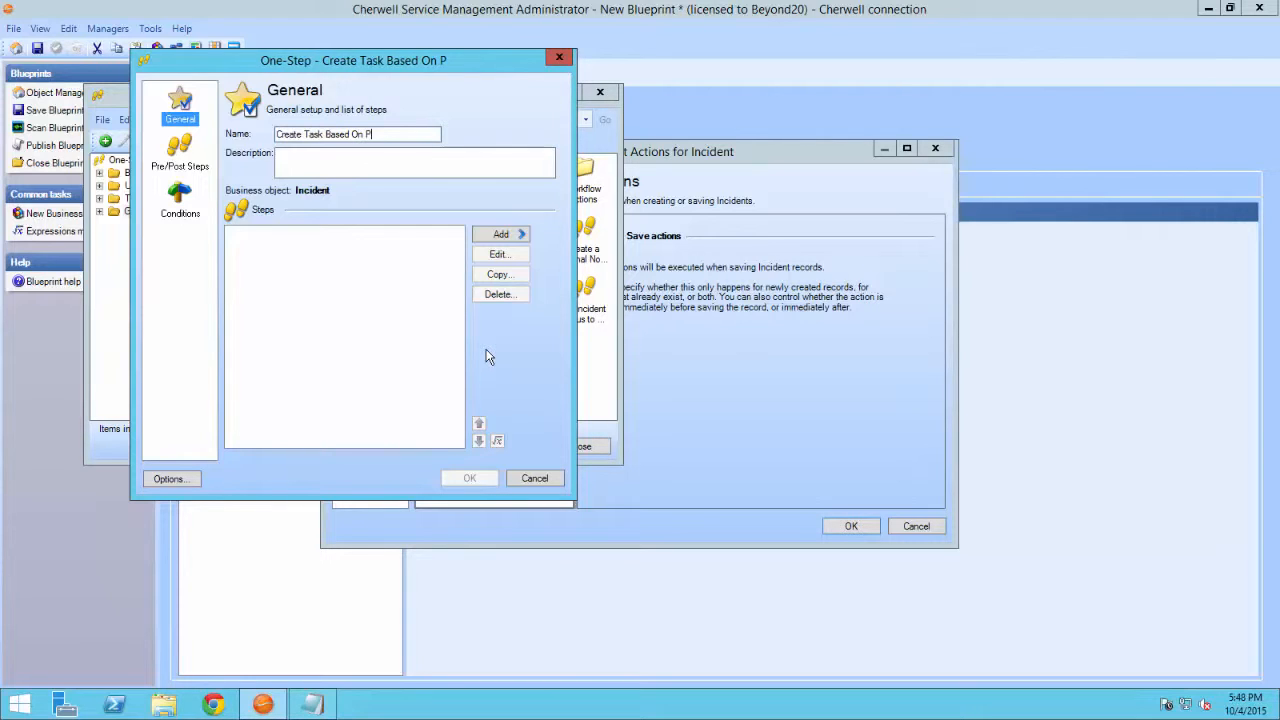
{"action": "type", "text": "rinter Req"}
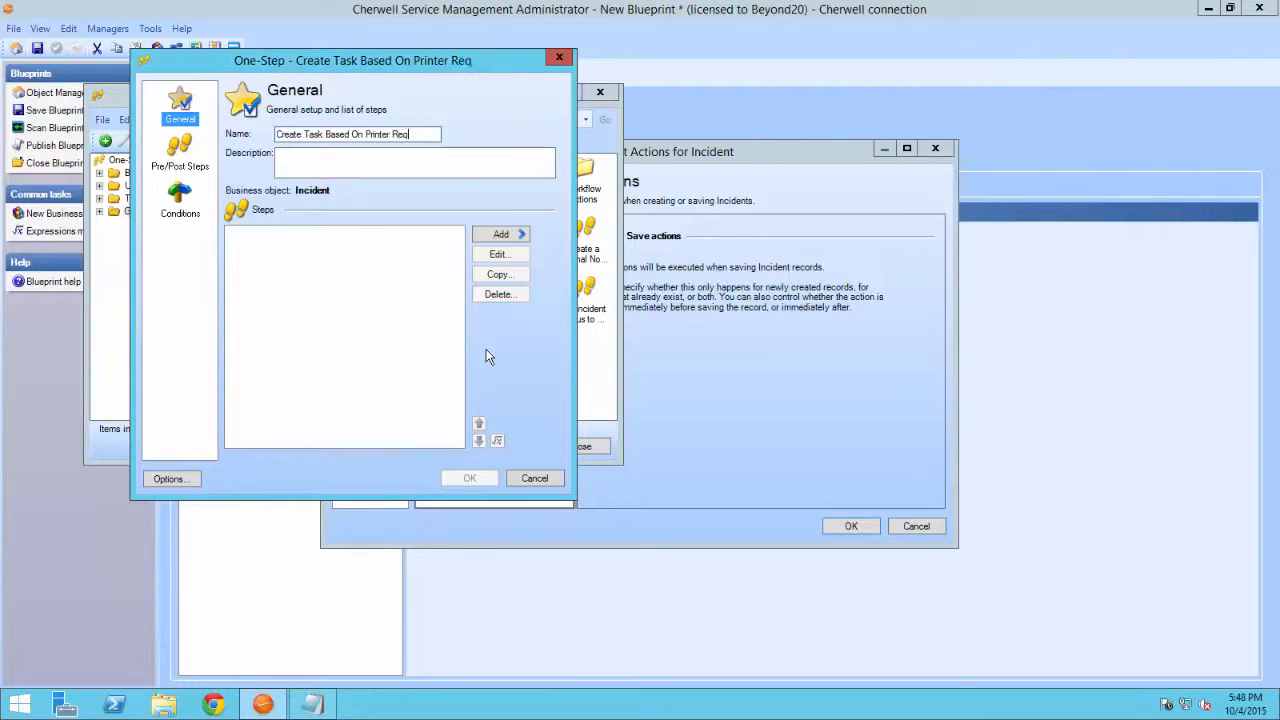
{"action": "type", "text": "uest"}
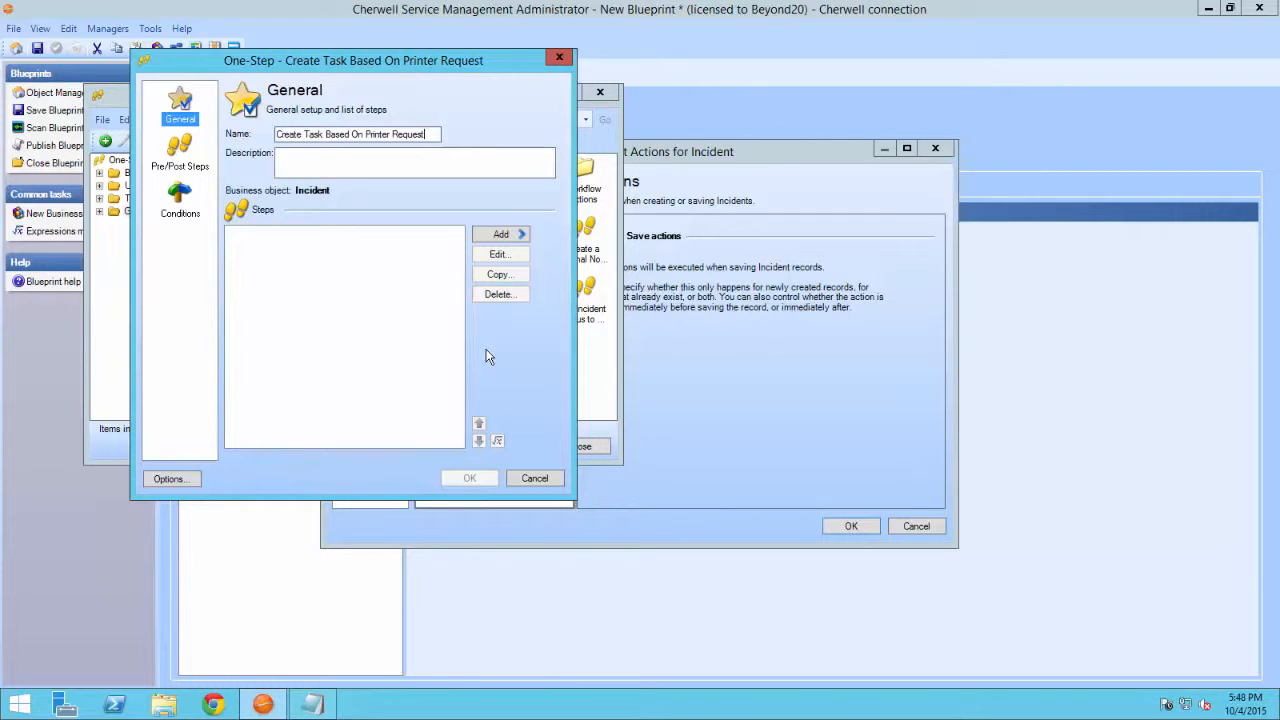
Step: Add a child Business Object creation step for Task and set it to save the business object after the step
{"action": "left_click", "coordinate": [504, 237]}
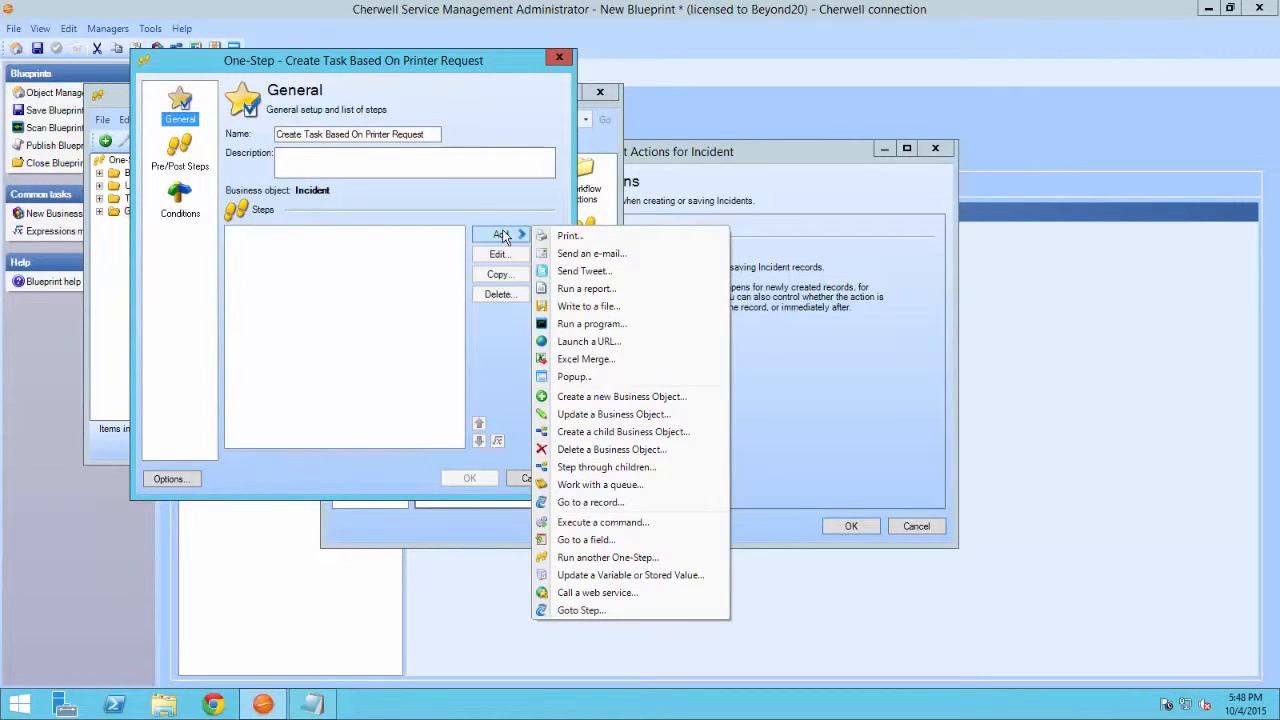
{"action": "left_click", "coordinate": [632, 431]}
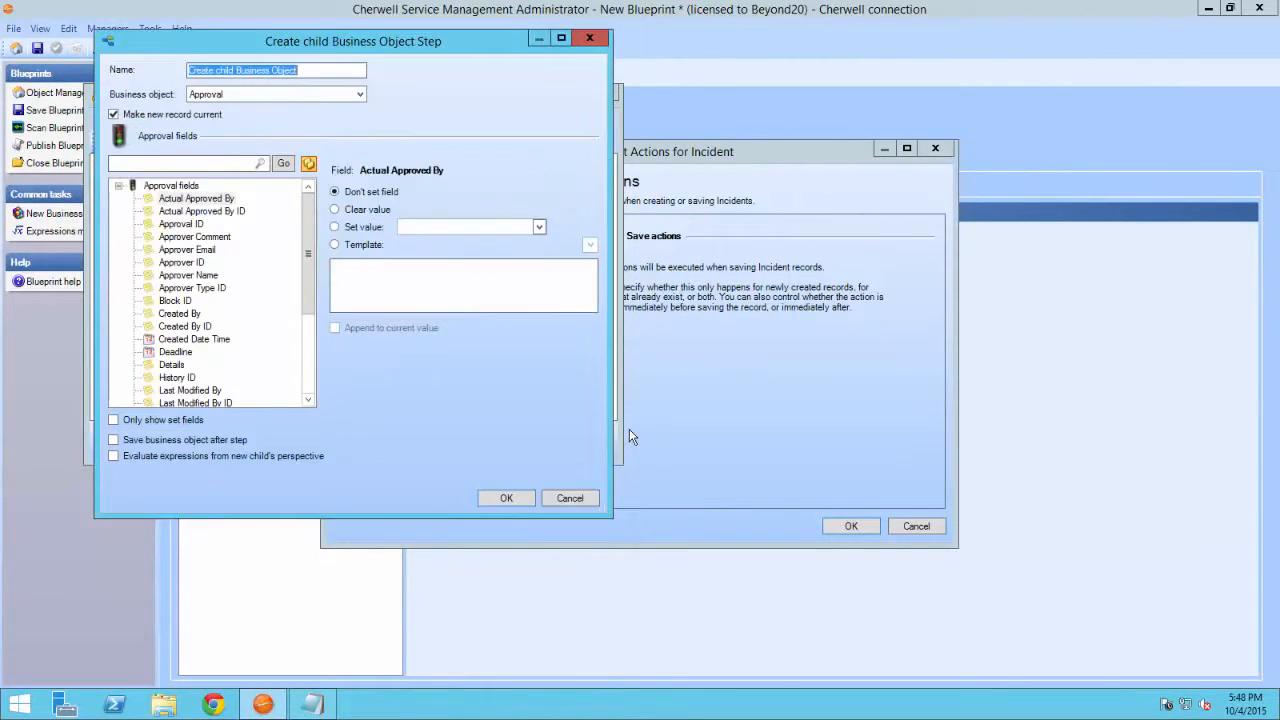
{"action": "left_click", "coordinate": [360, 96]}
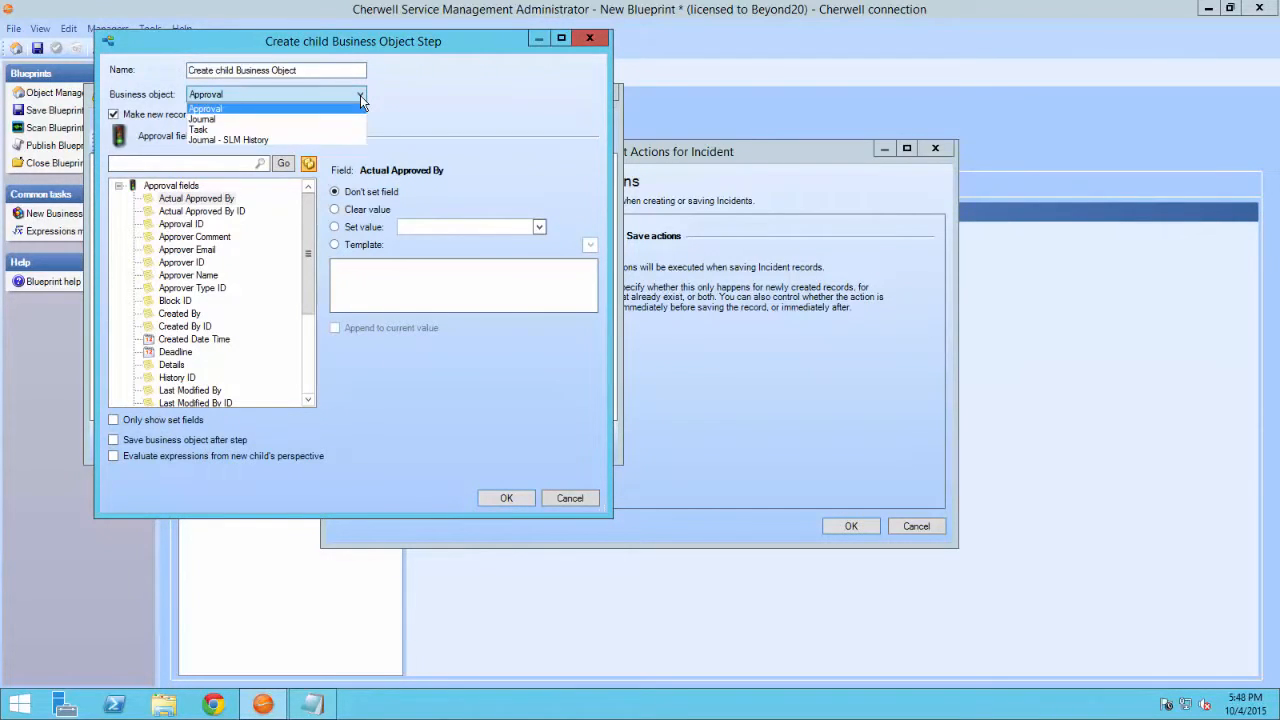
{"action": "left_click", "coordinate": [249, 129]}
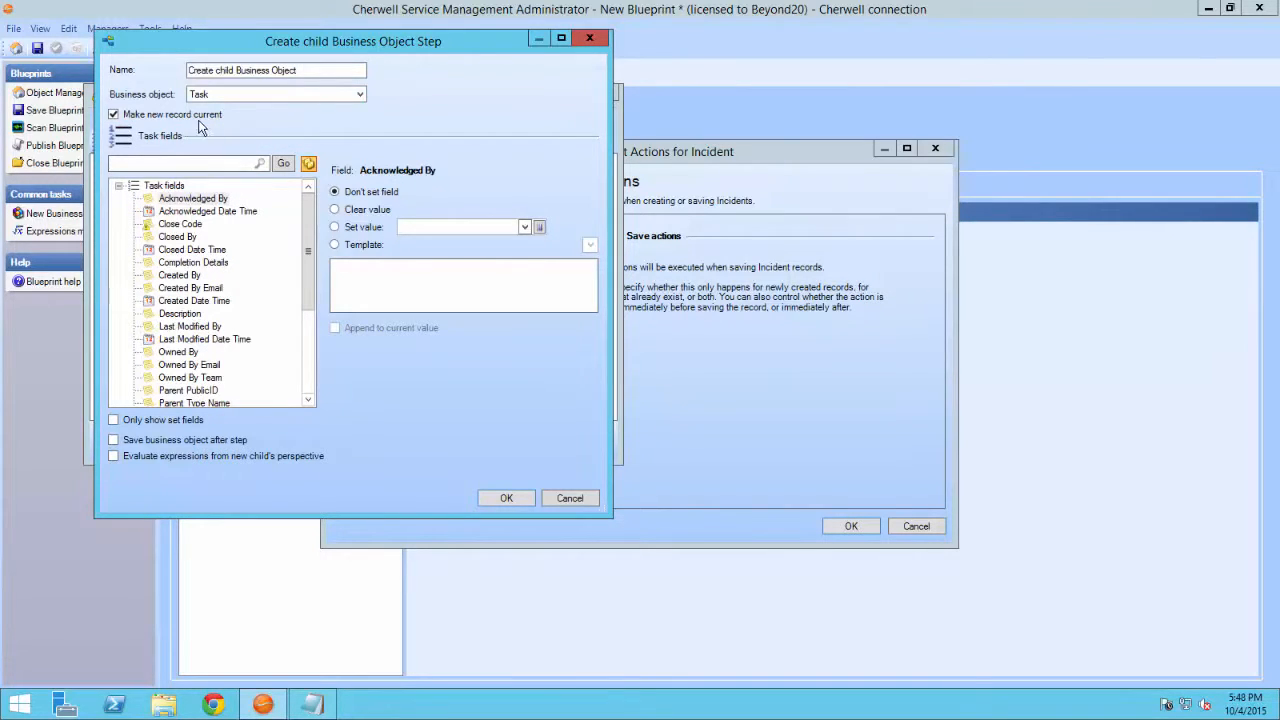
{"action": "left_click", "coordinate": [113, 115]}
{"action": "left_click", "coordinate": [113, 441]}
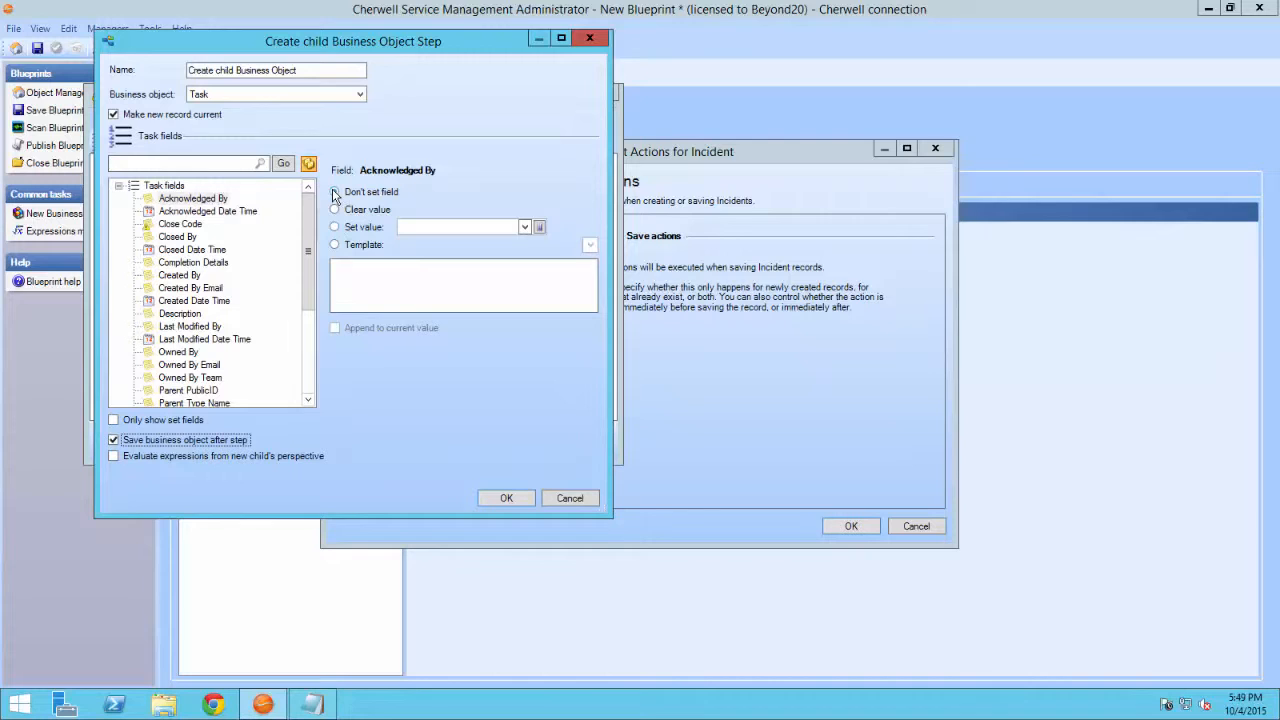
Step: Set the Task's Description to a template reading "Order printer for" followed by the Incident's Customer Display Name field
{"action": "left_click", "coordinate": [181, 314]}
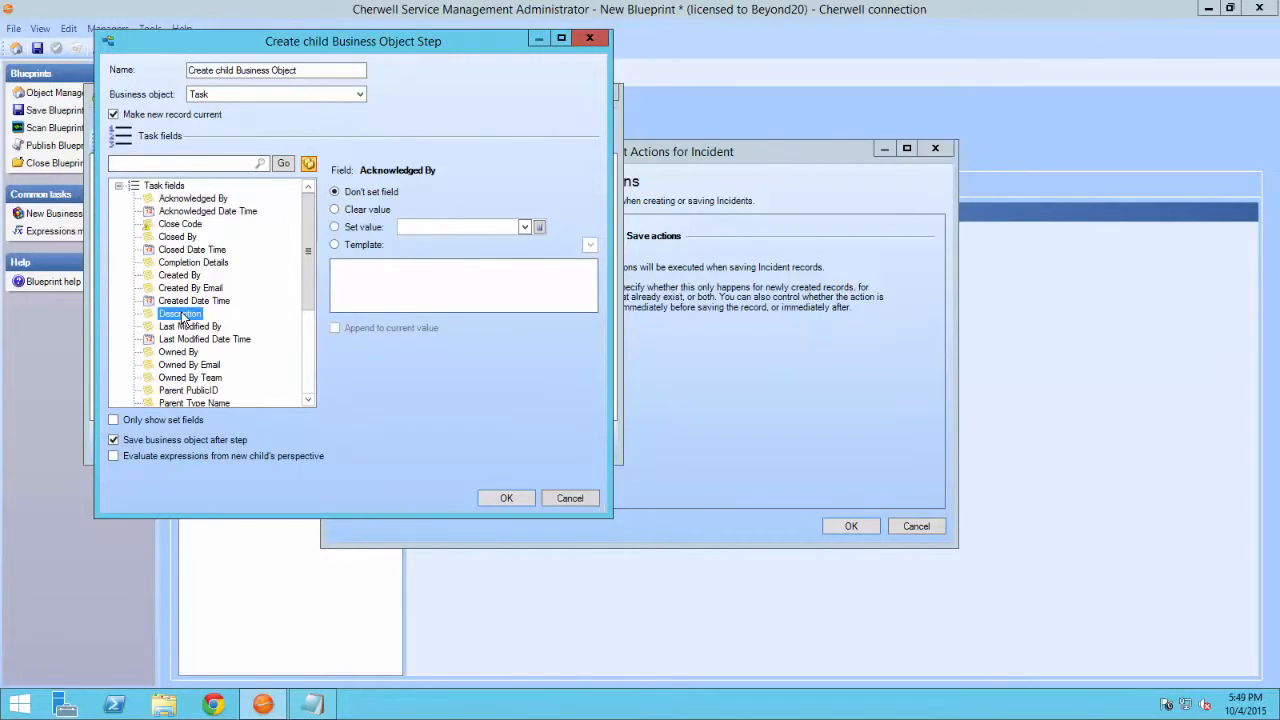
{"action": "left_click", "coordinate": [333, 245]}
{"action": "left_click", "coordinate": [364, 276]}
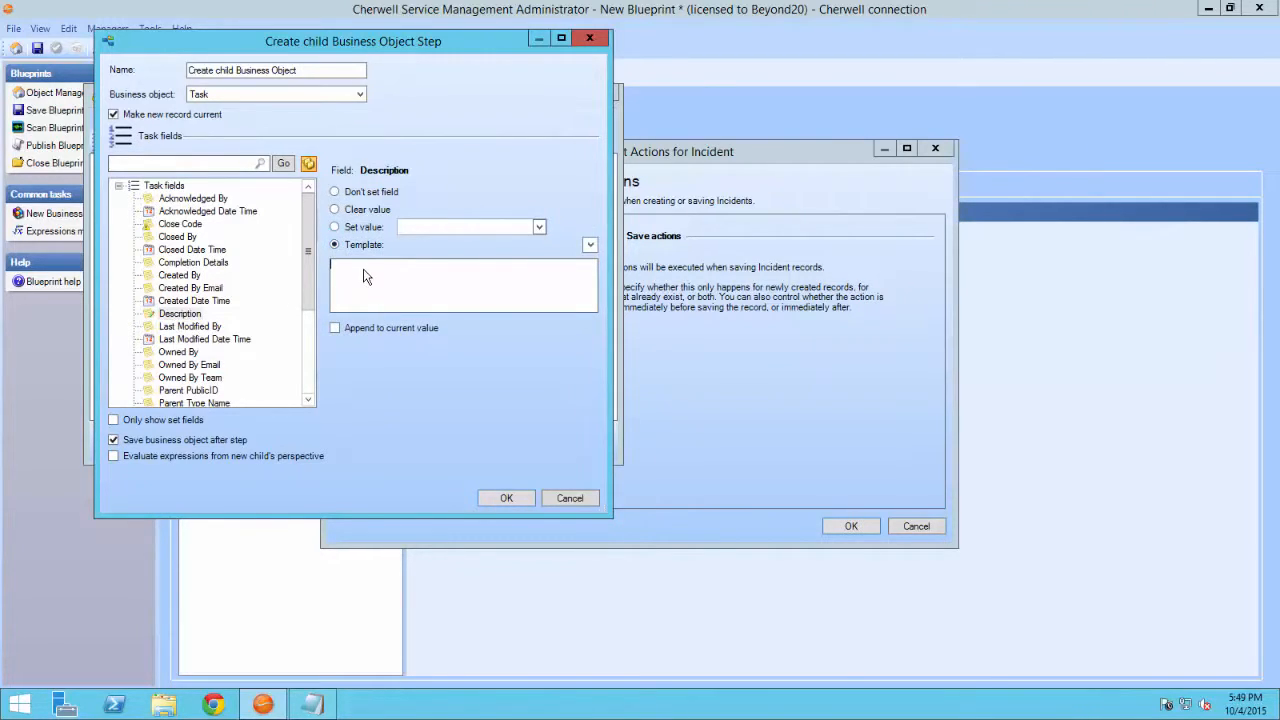
{"action": "type", "text": "Order printer for"}
{"action": "left_click", "coordinate": [590, 247]}
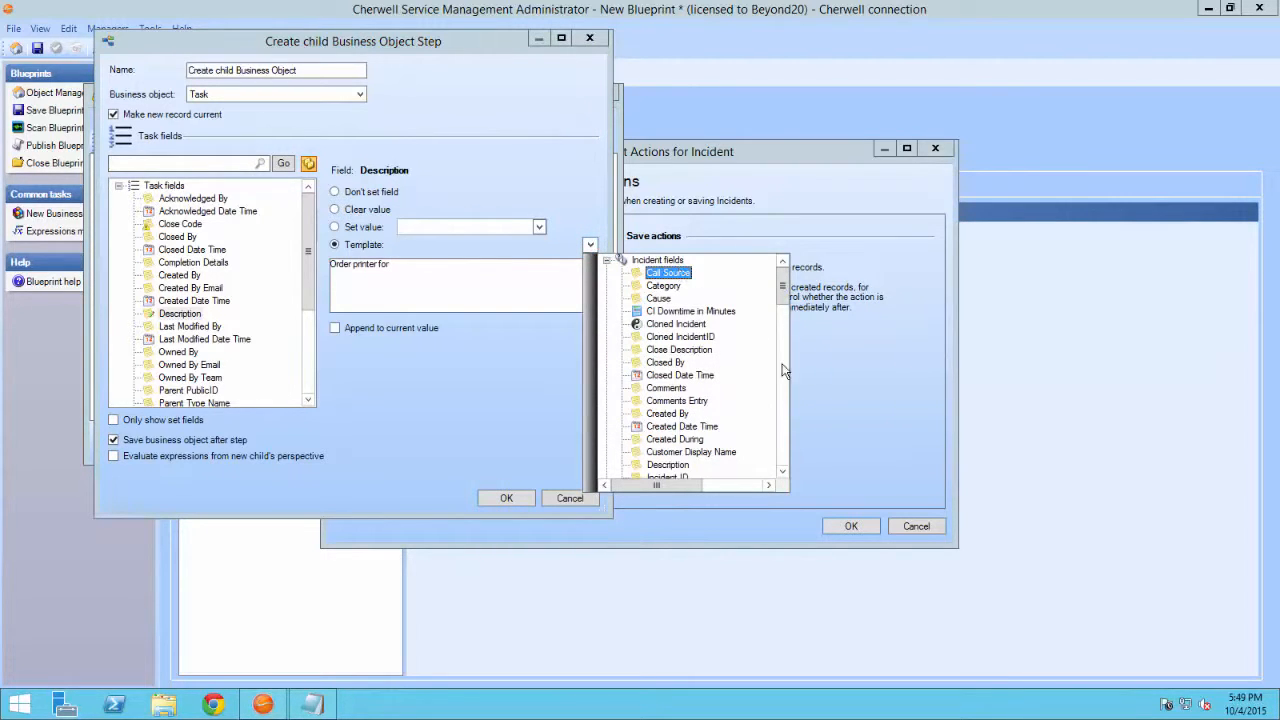
{"action": "left_click", "coordinate": [783, 472]}
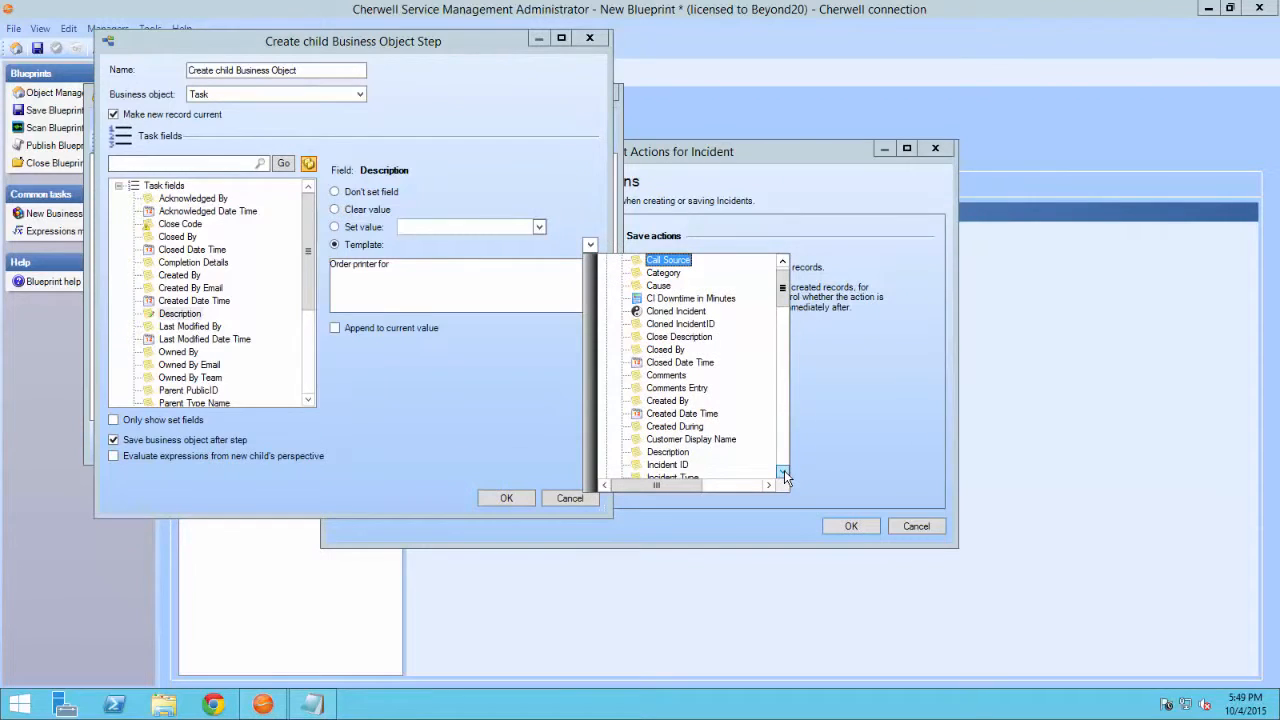
{"action": "left_click", "coordinate": [783, 472]}
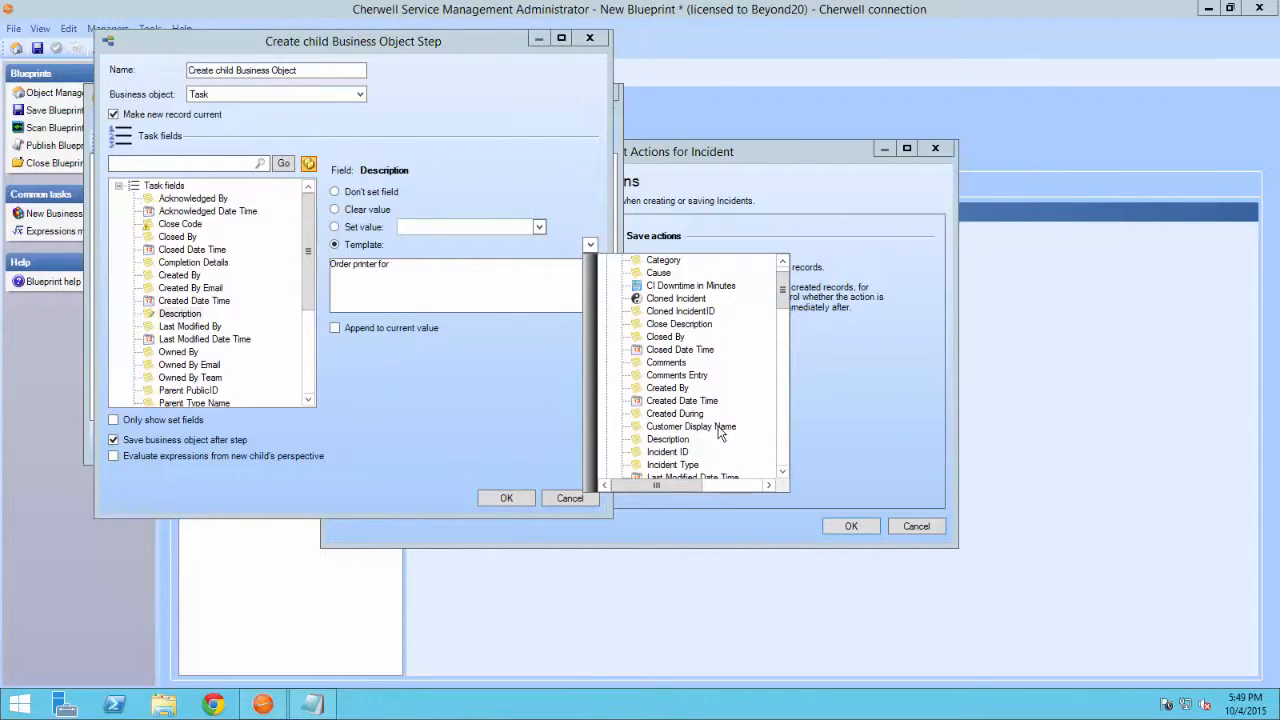
{"action": "left_click", "coordinate": [718, 427]}
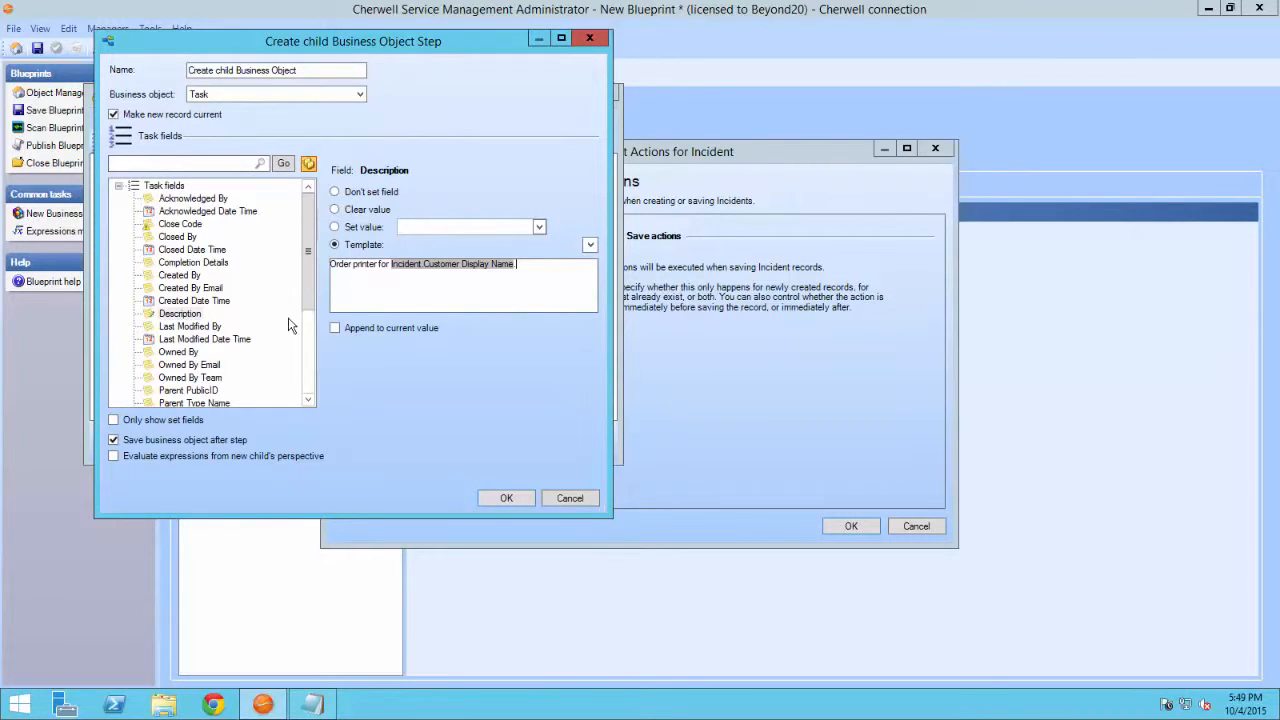
Step: Set the Task's Owned By Team field to the value 1st Level Support
{"action": "left_click", "coordinate": [180, 353]}
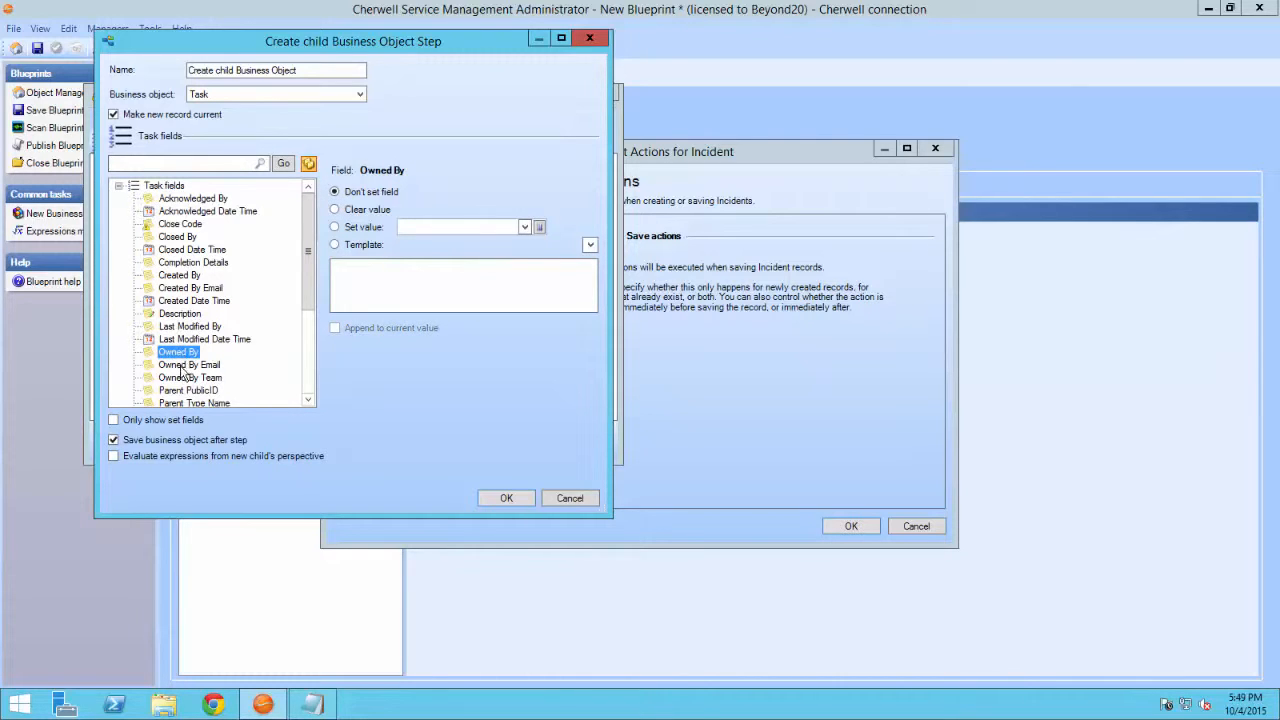
{"action": "left_click", "coordinate": [184, 378]}
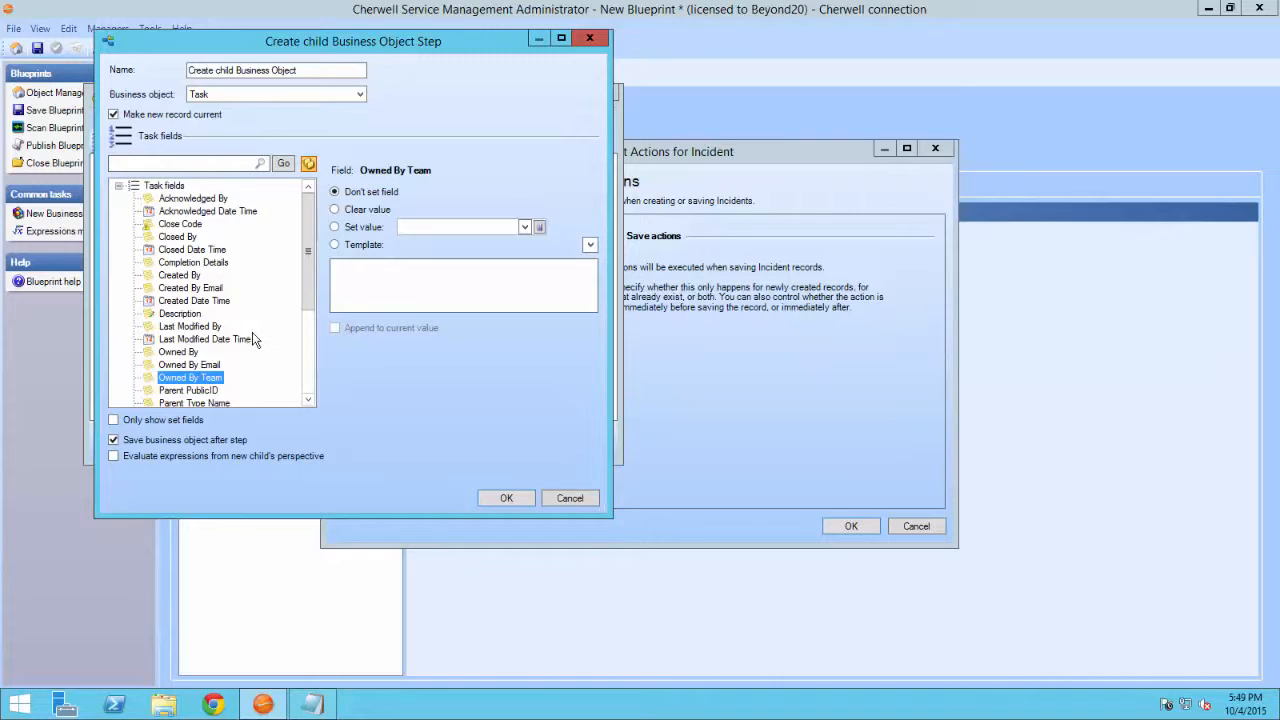
{"action": "left_click", "coordinate": [336, 227]}
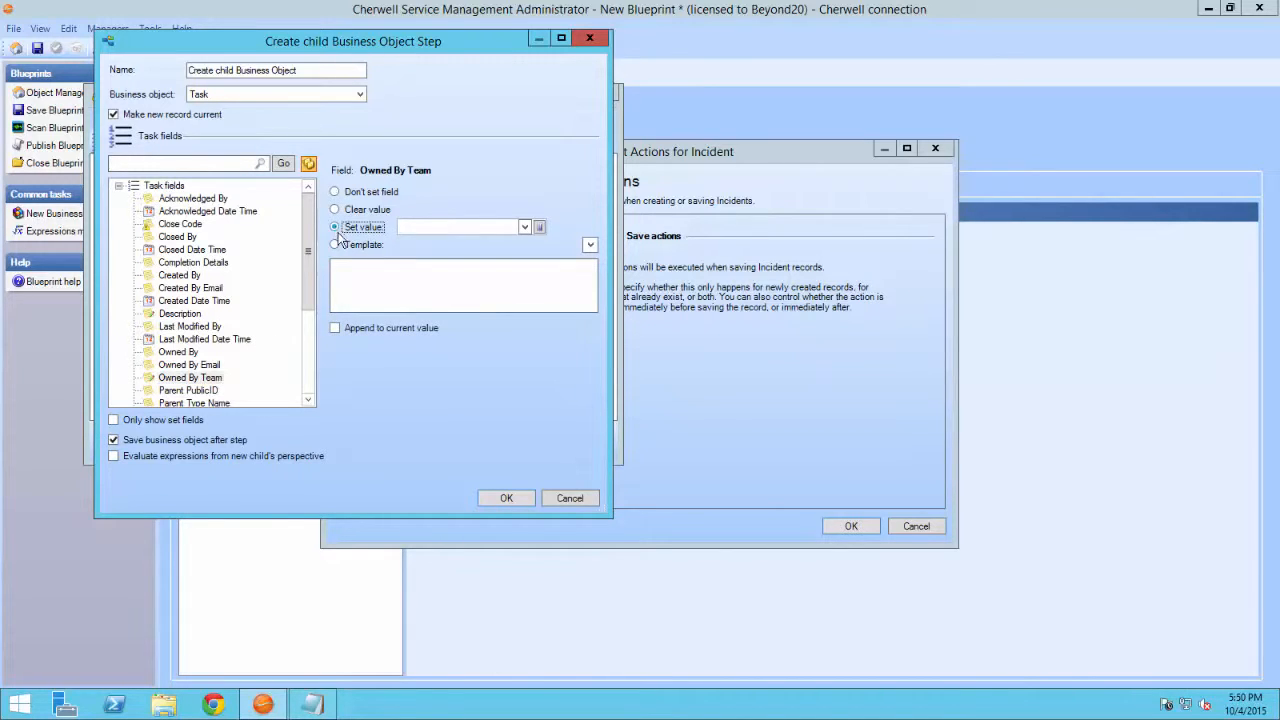
{"action": "left_click", "coordinate": [539, 227]}
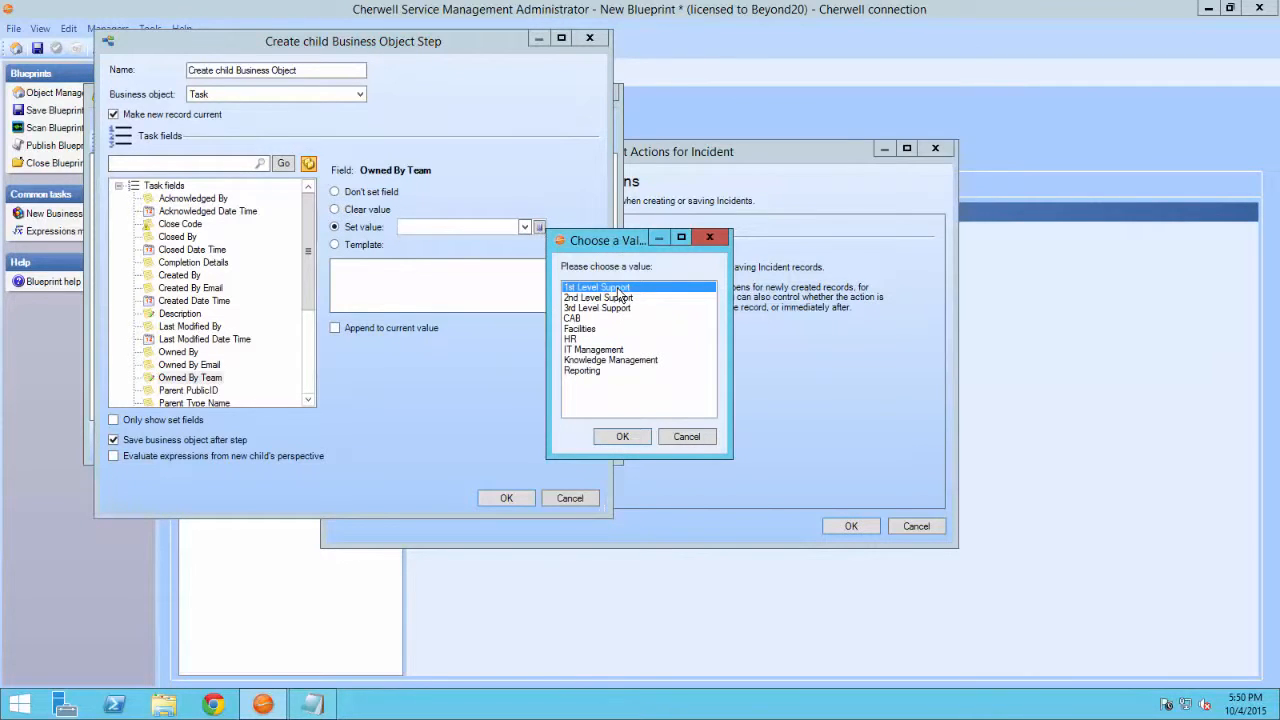
{"action": "left_click", "coordinate": [619, 433]}
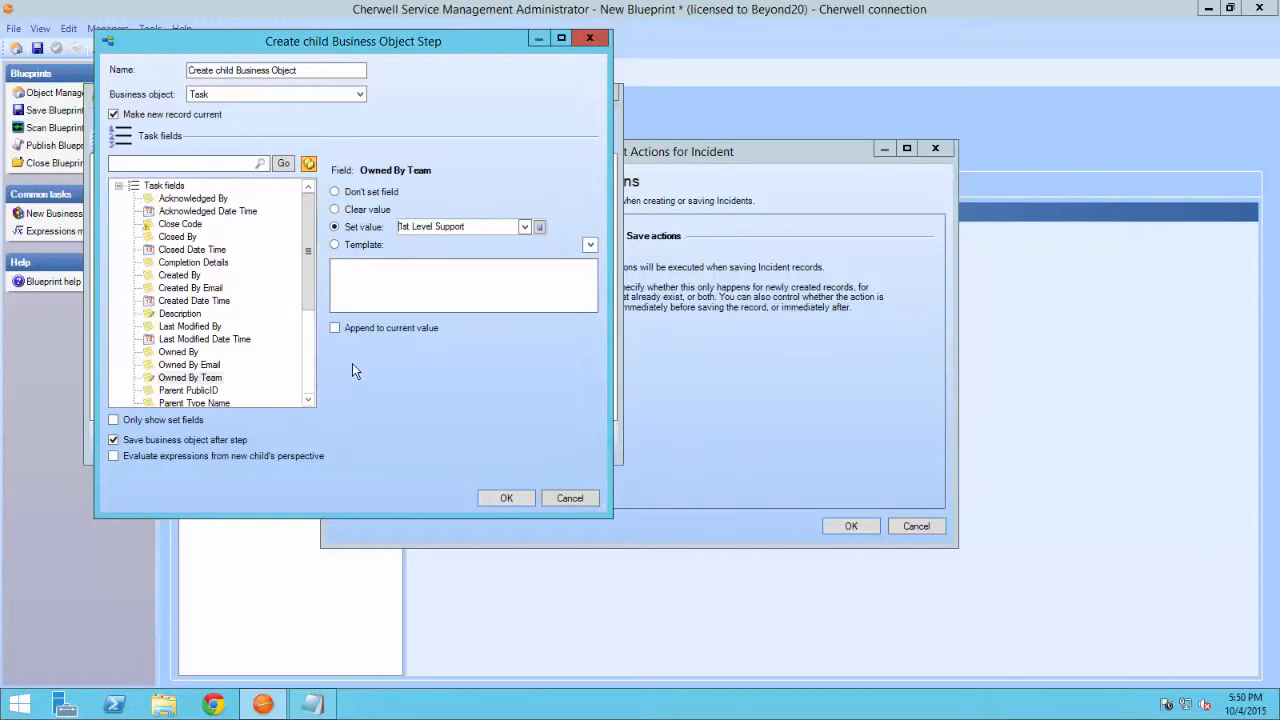
Step: Set the Task's Title to a template reading "Order printer for" followed by the Incident's Customer Display Name field
{"action": "double_click", "coordinate": [307, 400]}
{"action": "left_click", "coordinate": [307, 400]}
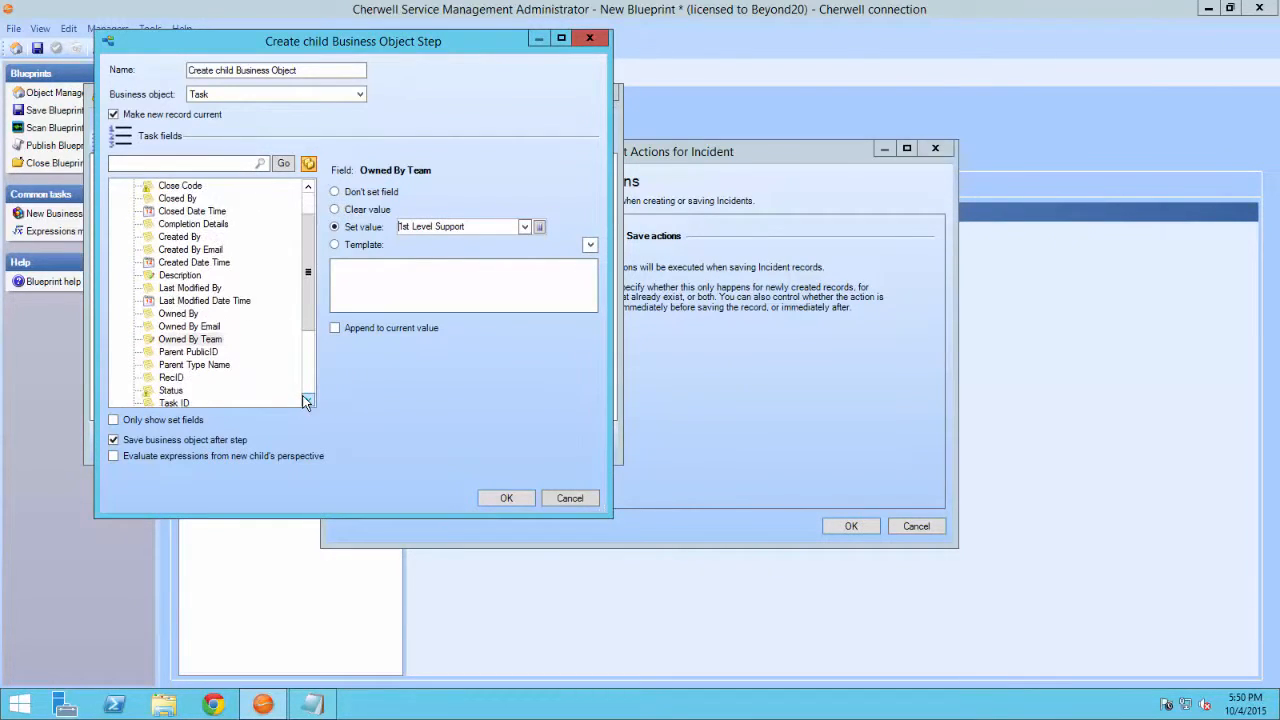
{"action": "double_click", "coordinate": [307, 400]}
{"action": "left_click", "coordinate": [167, 390]}
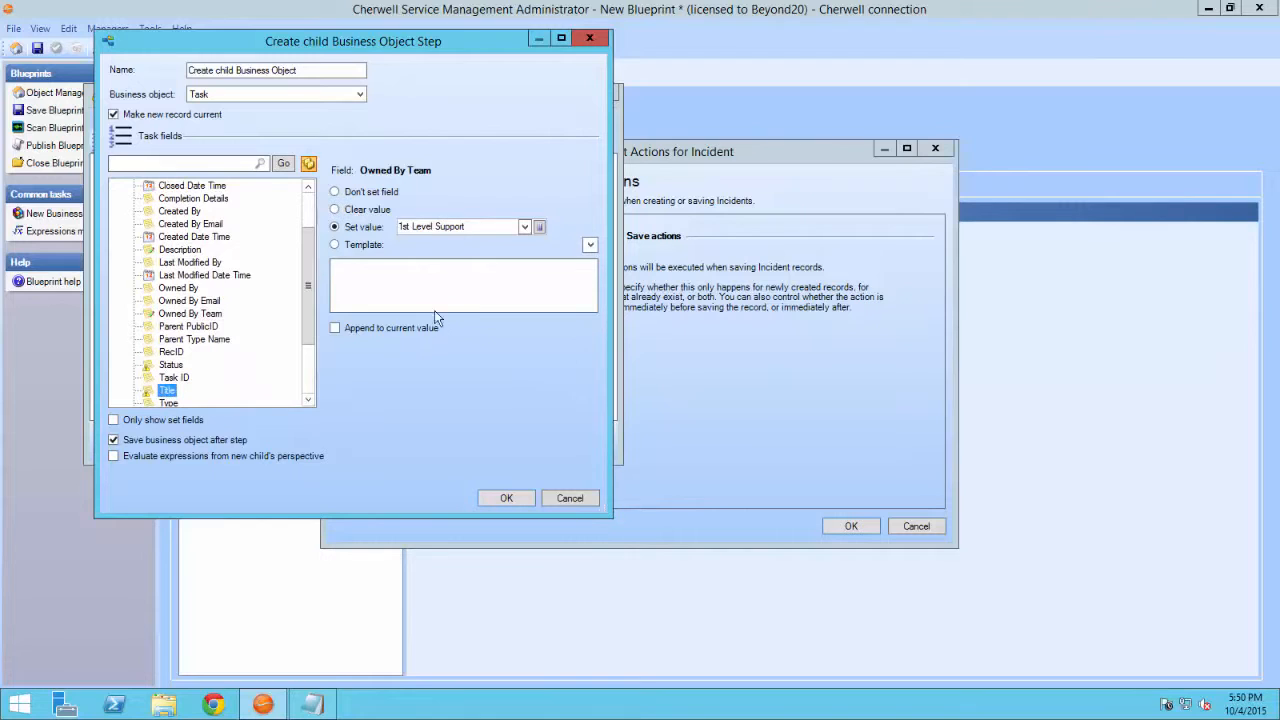
{"action": "left_click", "coordinate": [336, 246]}
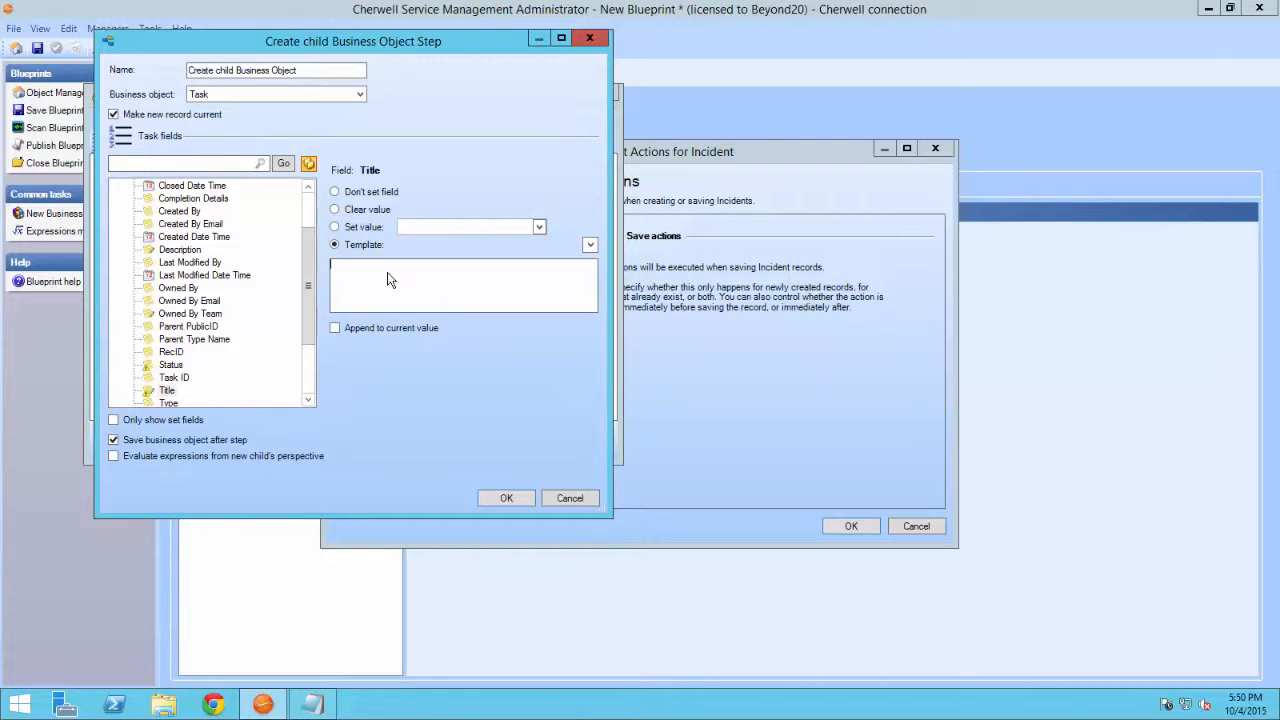
{"action": "type", "text": "Order printer for"}
{"action": "left_click", "coordinate": [589, 246]}
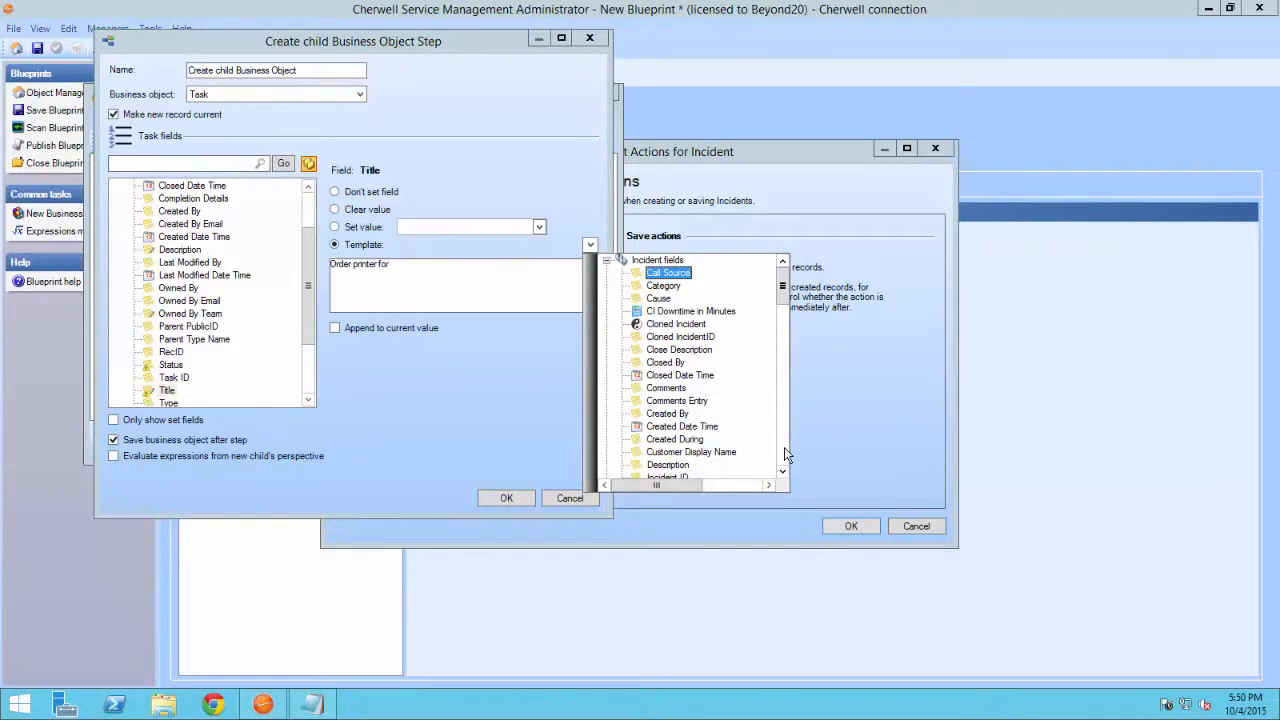
{"action": "double_click", "coordinate": [690, 452]}
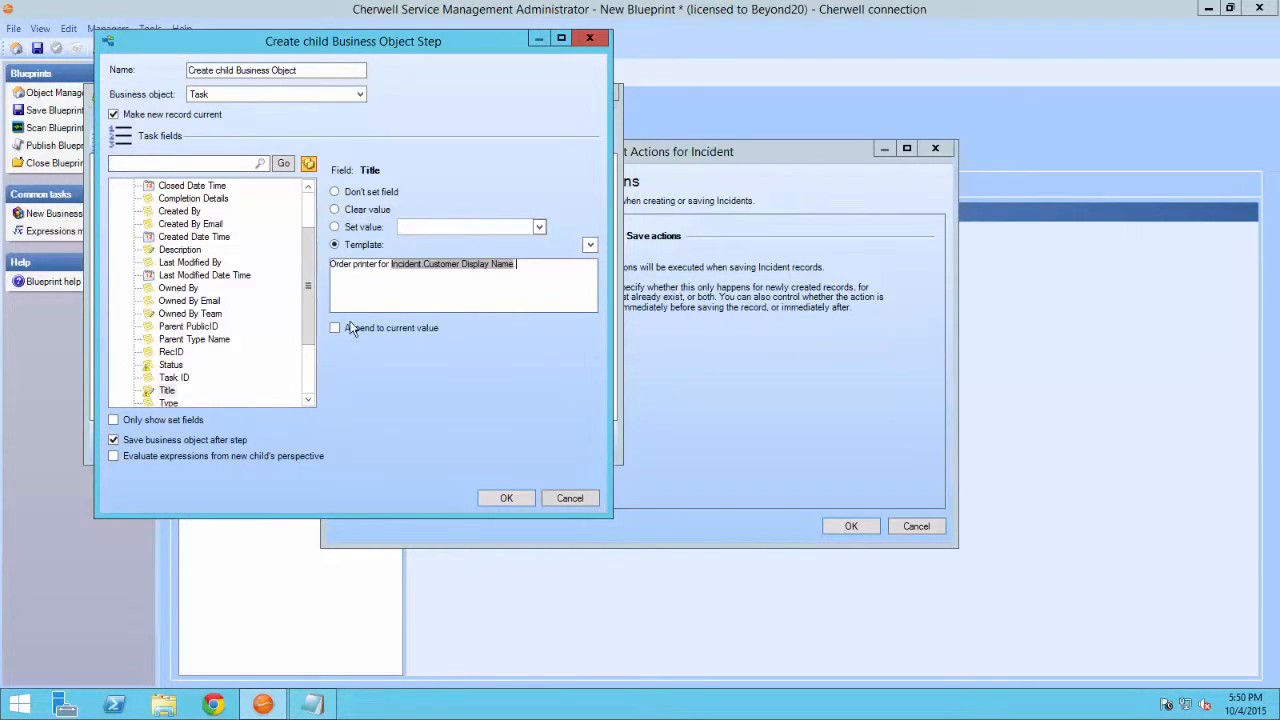
Step: Set the Task's Type field to the value Work Item
{"action": "left_click", "coordinate": [309, 399]}
{"action": "left_click", "coordinate": [309, 399]}
{"action": "left_click", "coordinate": [306, 399]}
{"action": "left_click", "coordinate": [168, 366]}
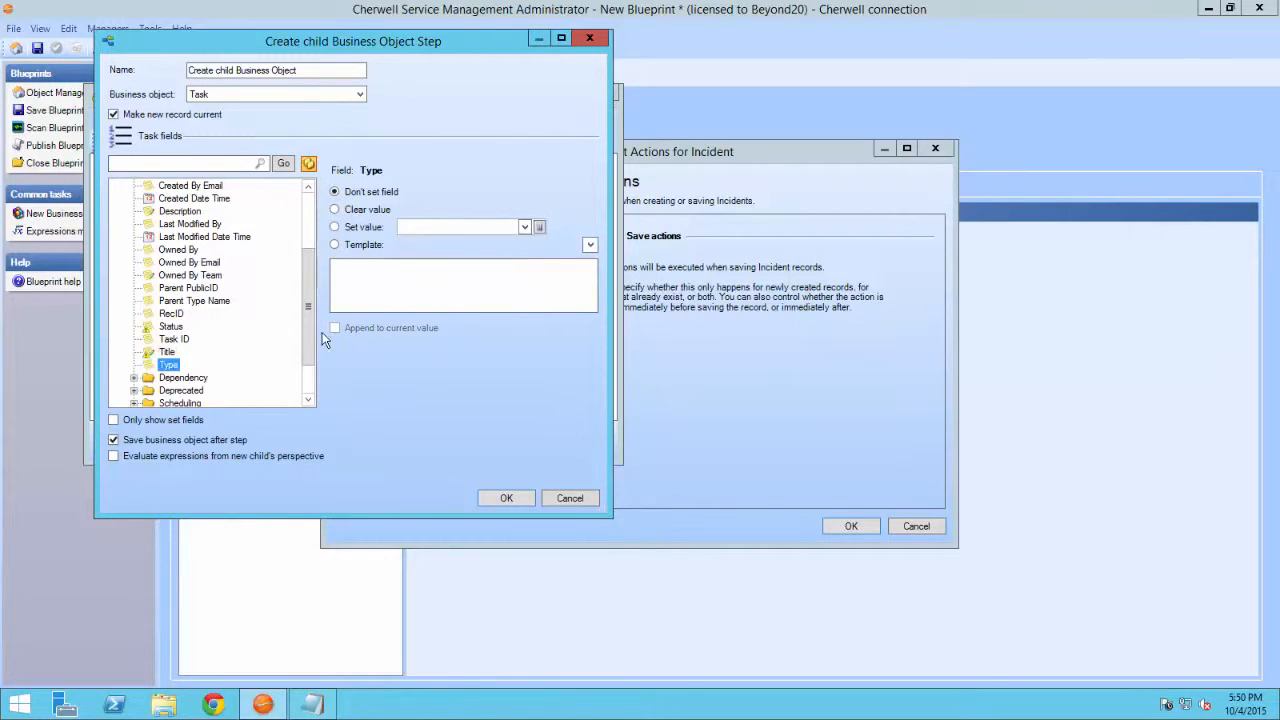
{"action": "left_click", "coordinate": [335, 228]}
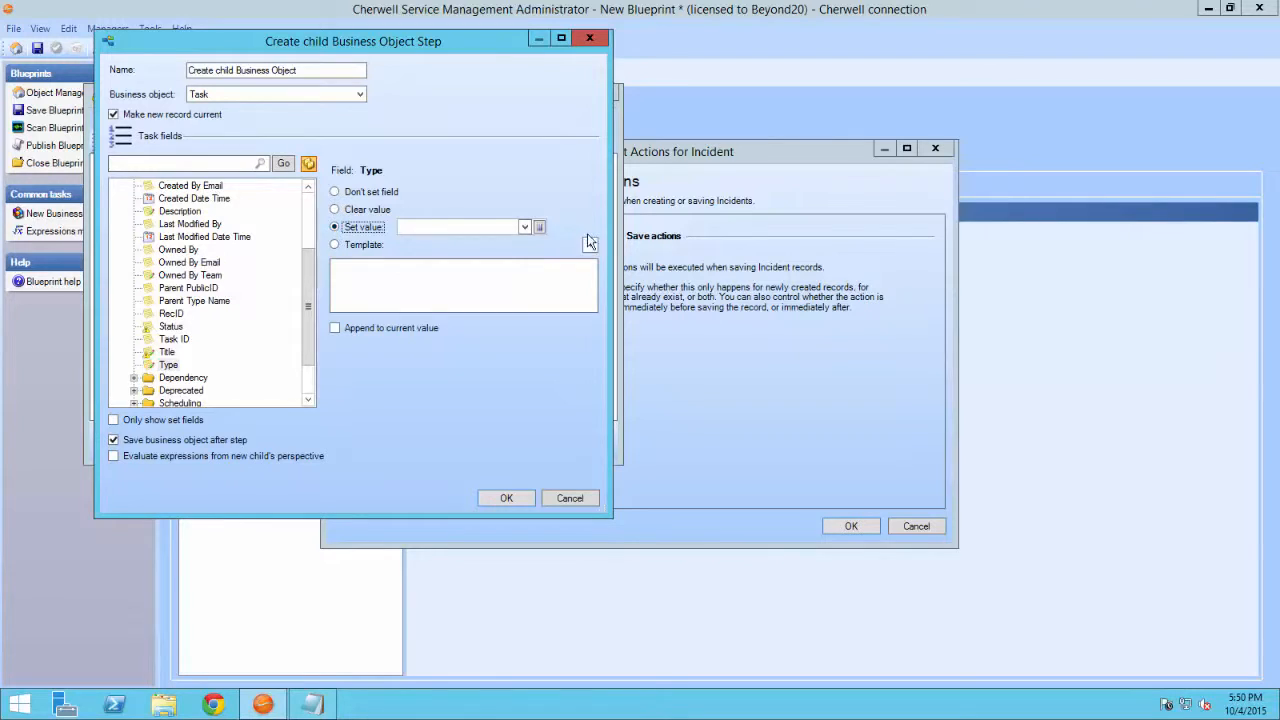
{"action": "left_click", "coordinate": [540, 227]}
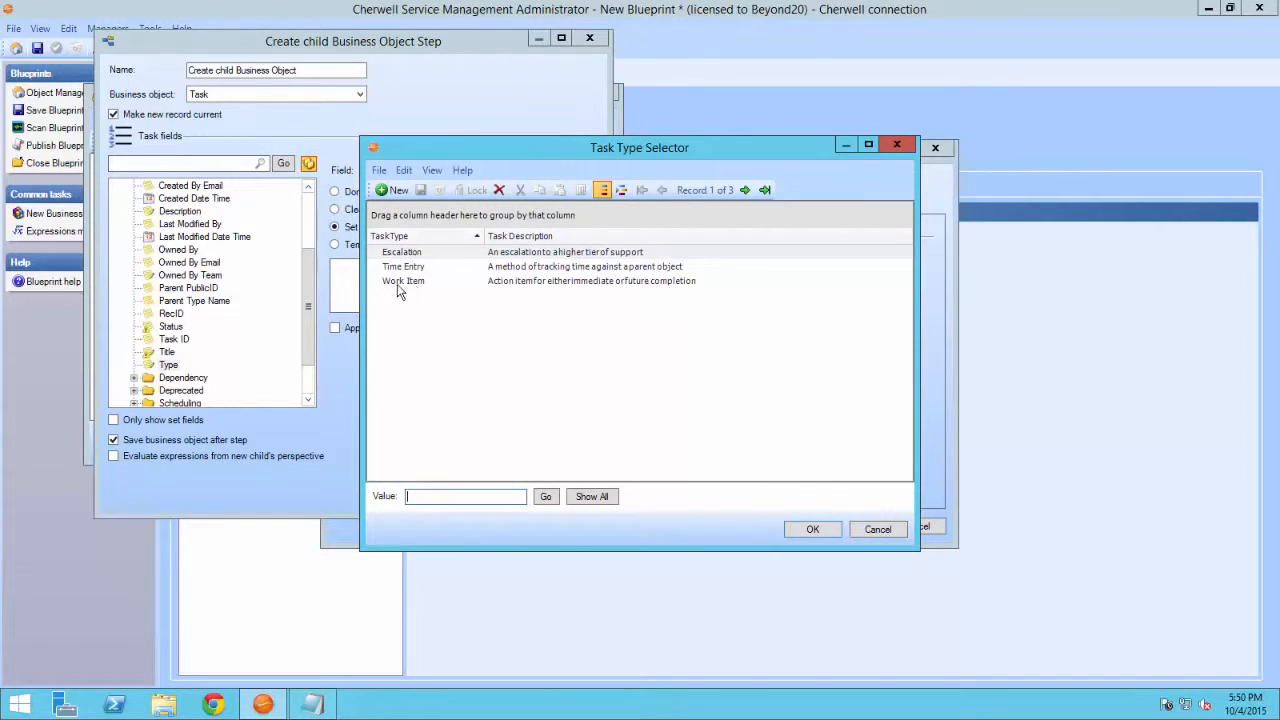
{"action": "left_click", "coordinate": [405, 283]}
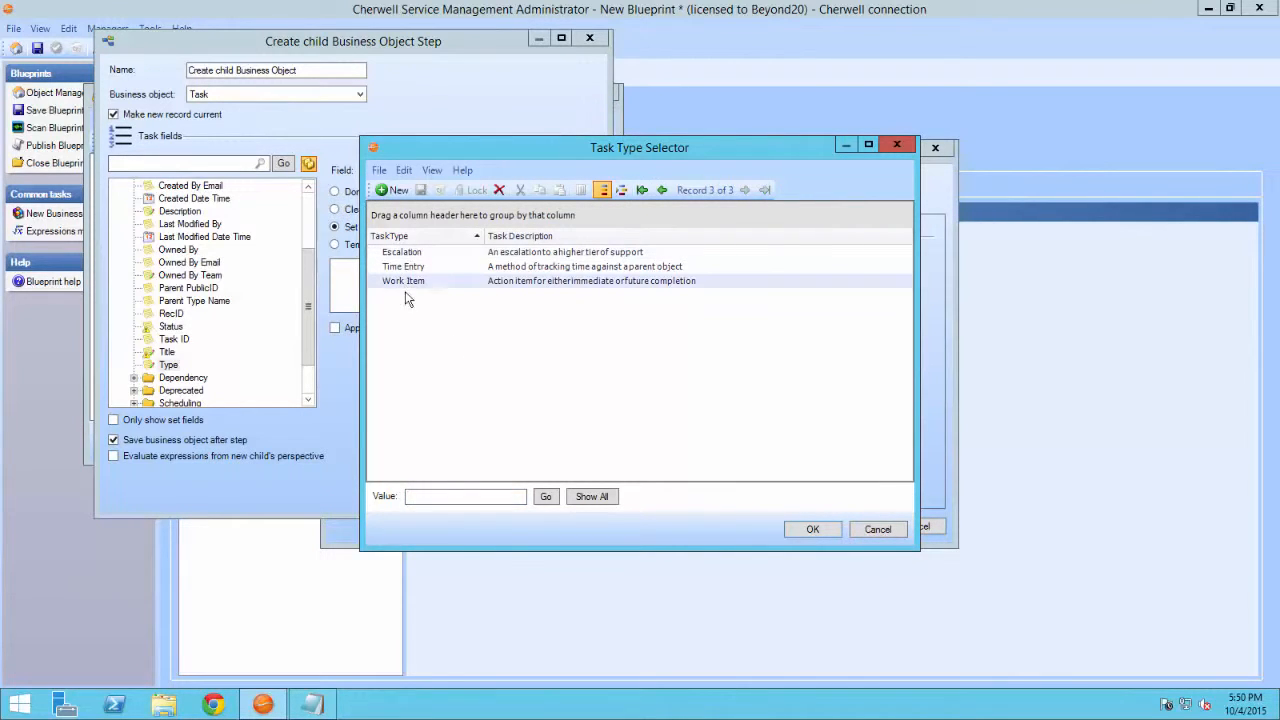
{"action": "left_click", "coordinate": [796, 532]}
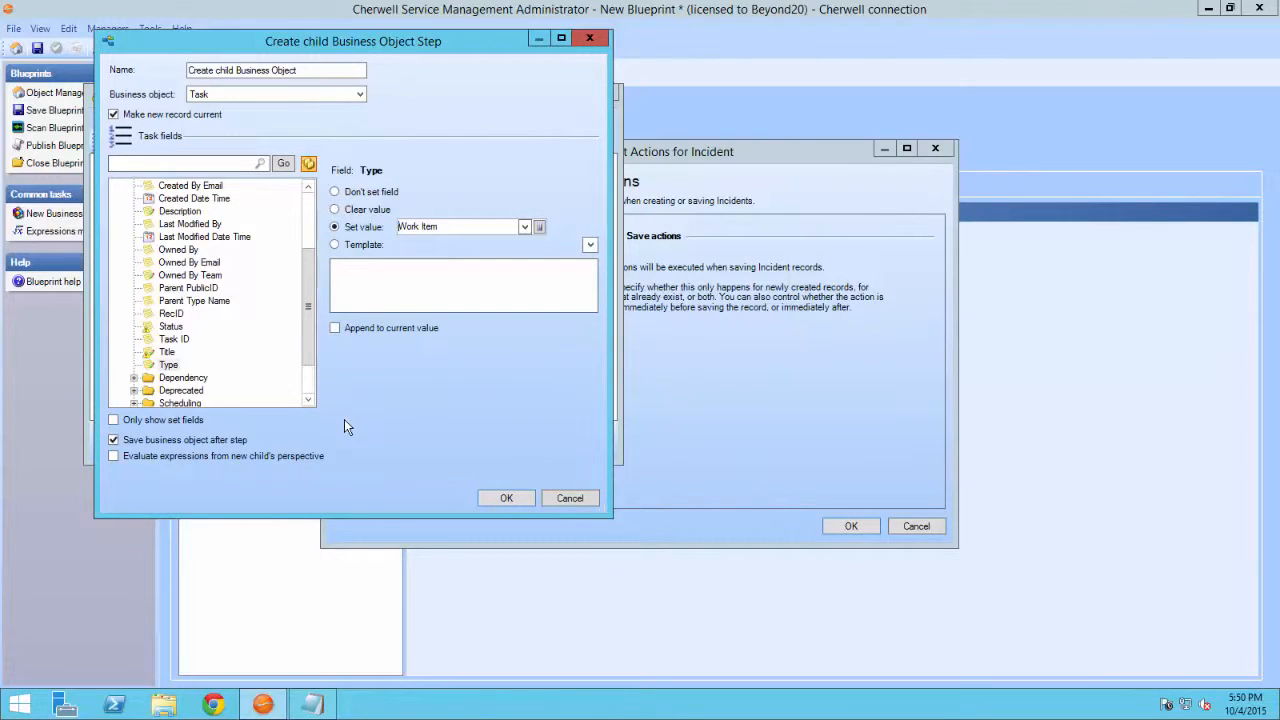
Step: Switch the Task's Due Date field, in the Scheduling group, to be filled from a template
{"action": "left_click", "coordinate": [308, 399]}
{"action": "left_click", "coordinate": [308, 399]}
{"action": "left_click", "coordinate": [308, 399]}
{"action": "left_click", "coordinate": [308, 399]}
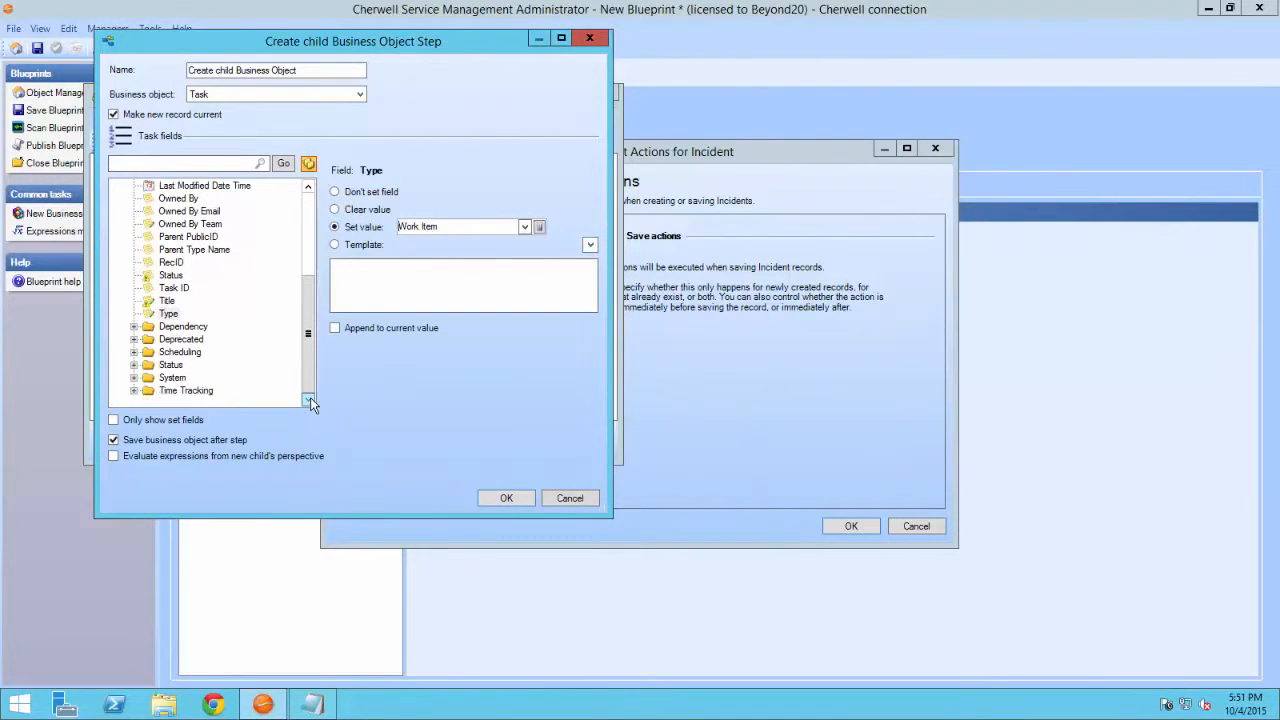
{"action": "left_click", "coordinate": [134, 353]}
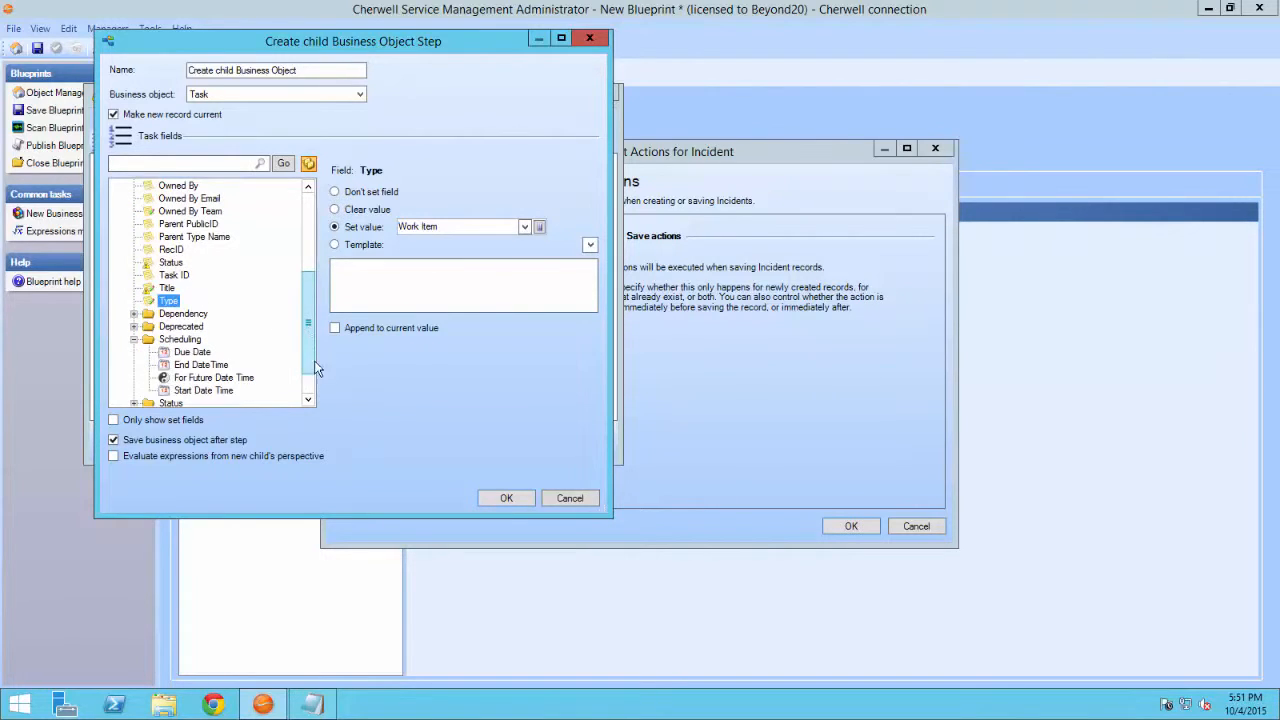
{"action": "left_click_drag", "start_coordinate": [308, 324], "coordinate": [307, 342]}
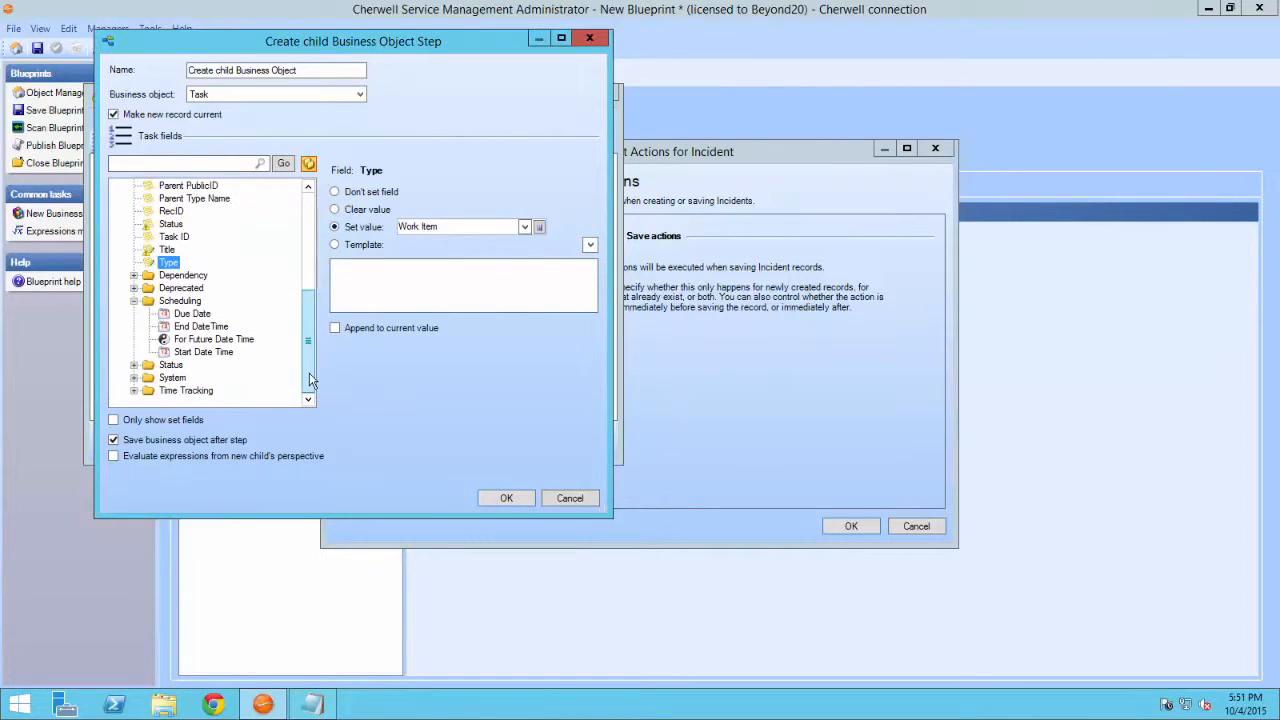
{"action": "left_click", "coordinate": [196, 314]}
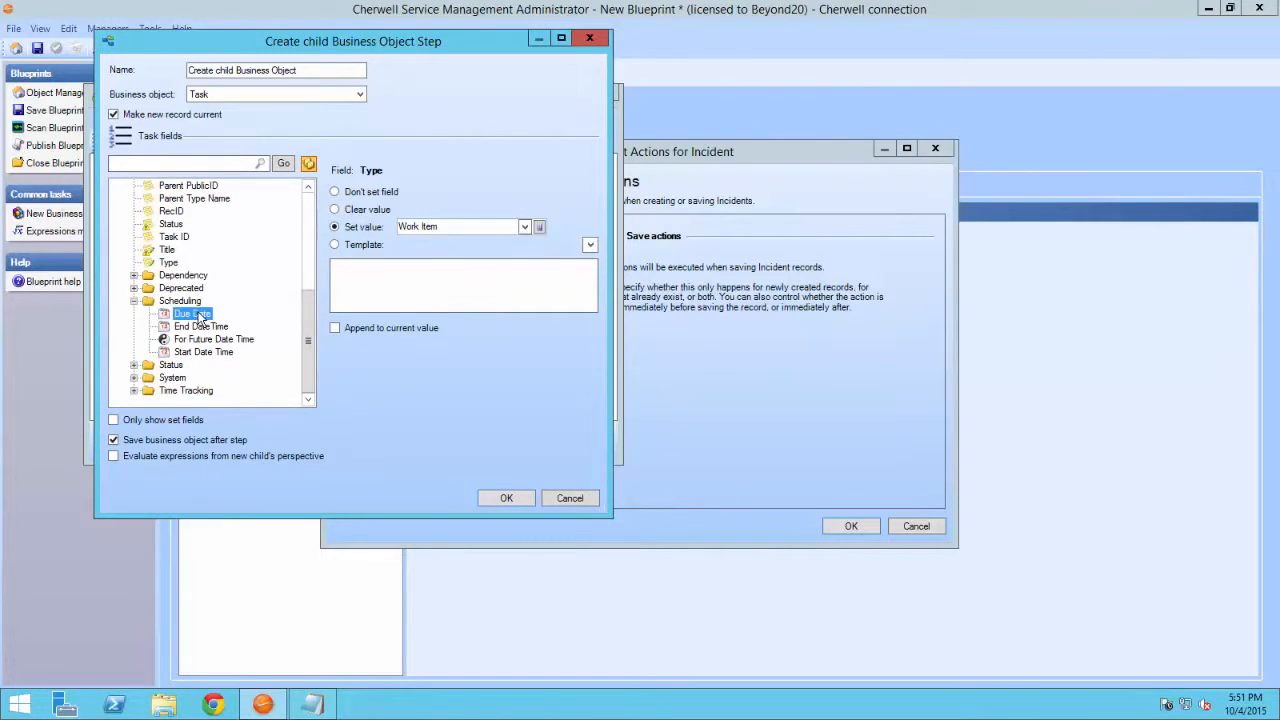
{"action": "left_click", "coordinate": [335, 246]}
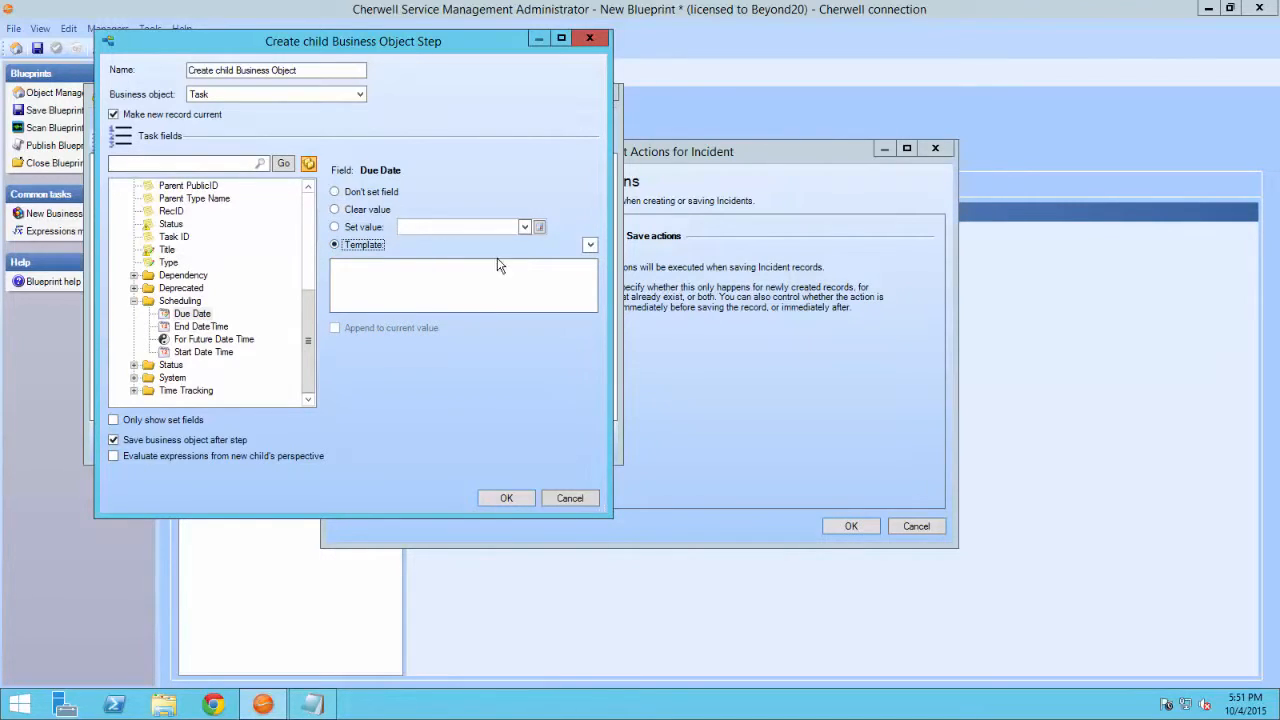
Step: Start a new custom expression for the Due Date template
{"action": "left_click", "coordinate": [591, 246]}
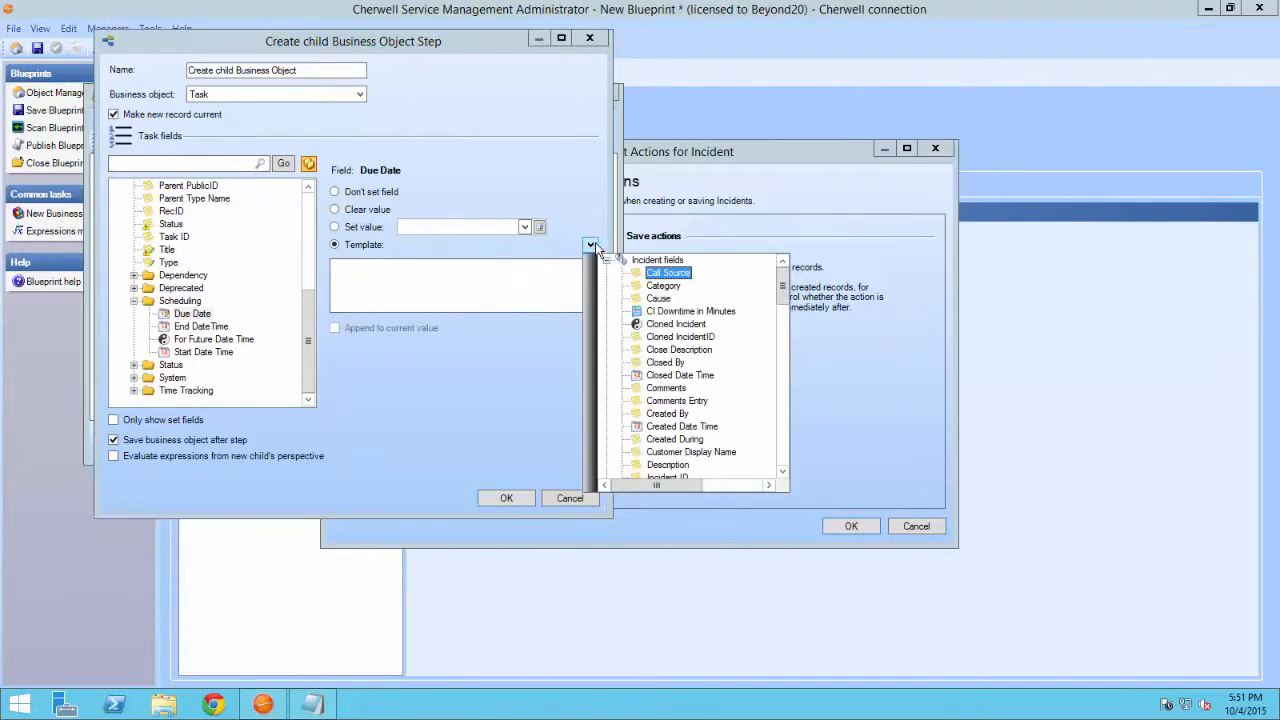
{"action": "left_click", "coordinate": [785, 445]}
{"action": "left_click", "coordinate": [785, 445]}
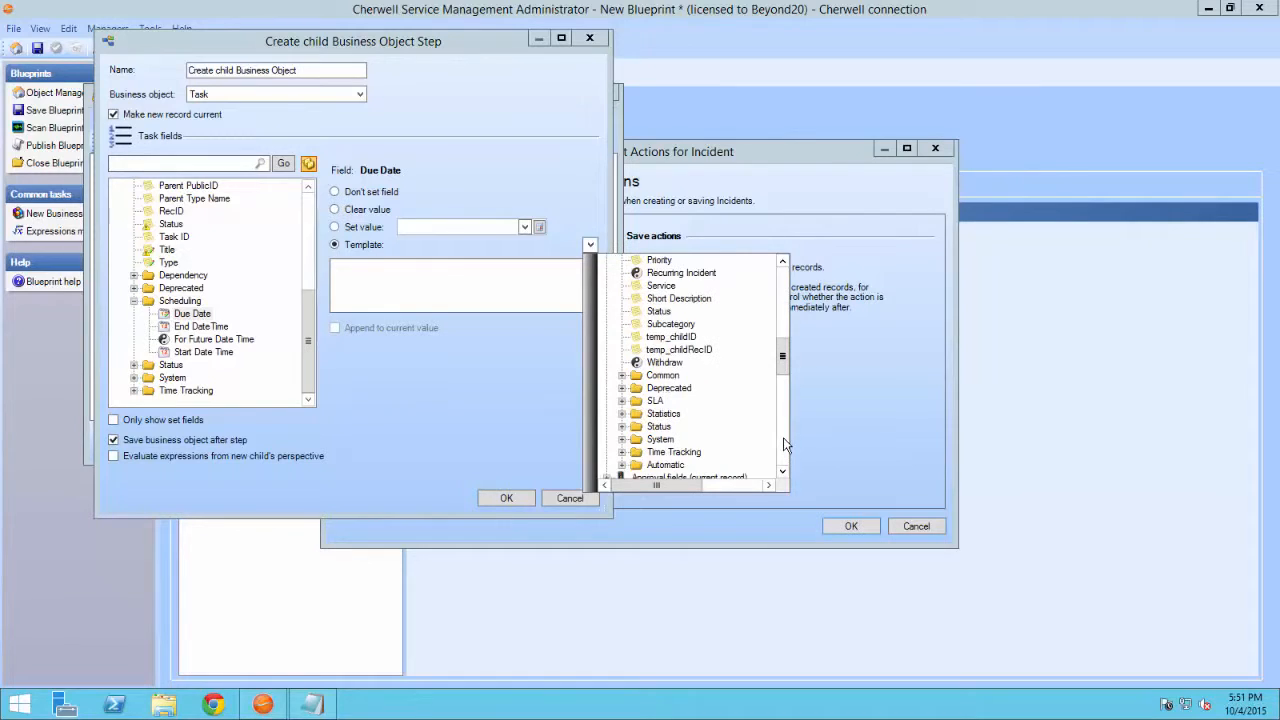
{"action": "left_click", "coordinate": [784, 440]}
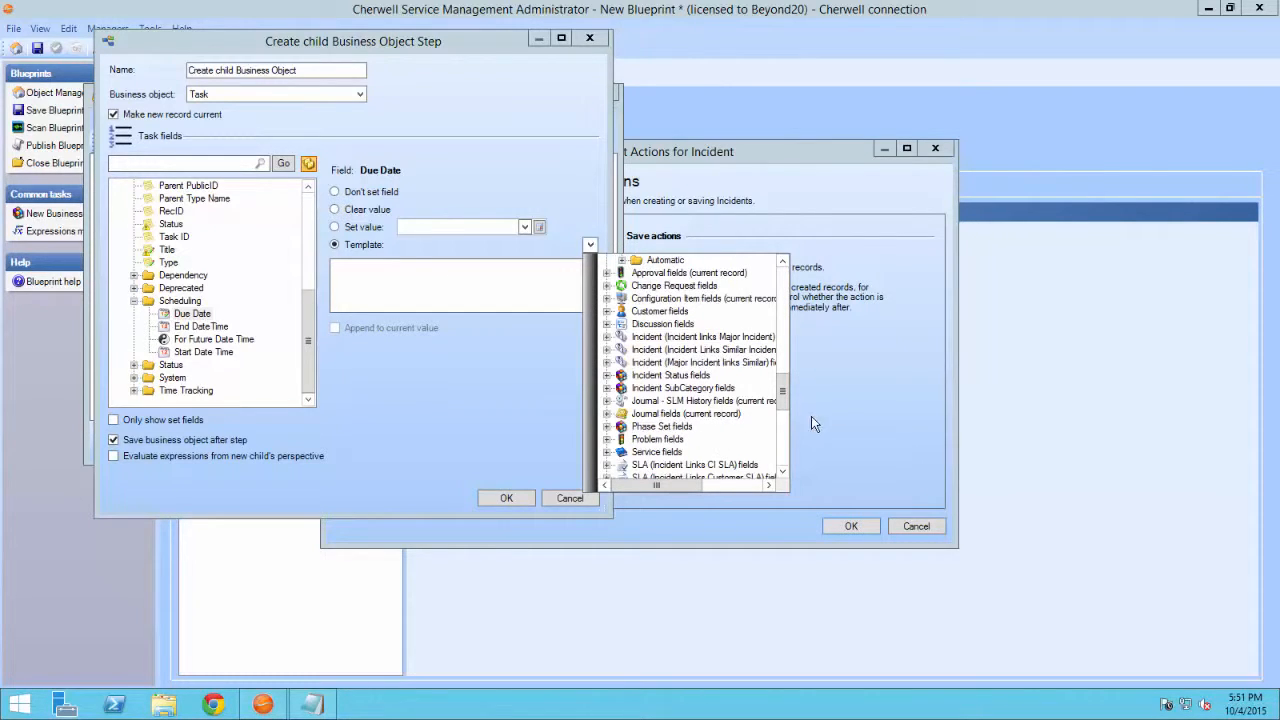
{"action": "left_click", "coordinate": [785, 450]}
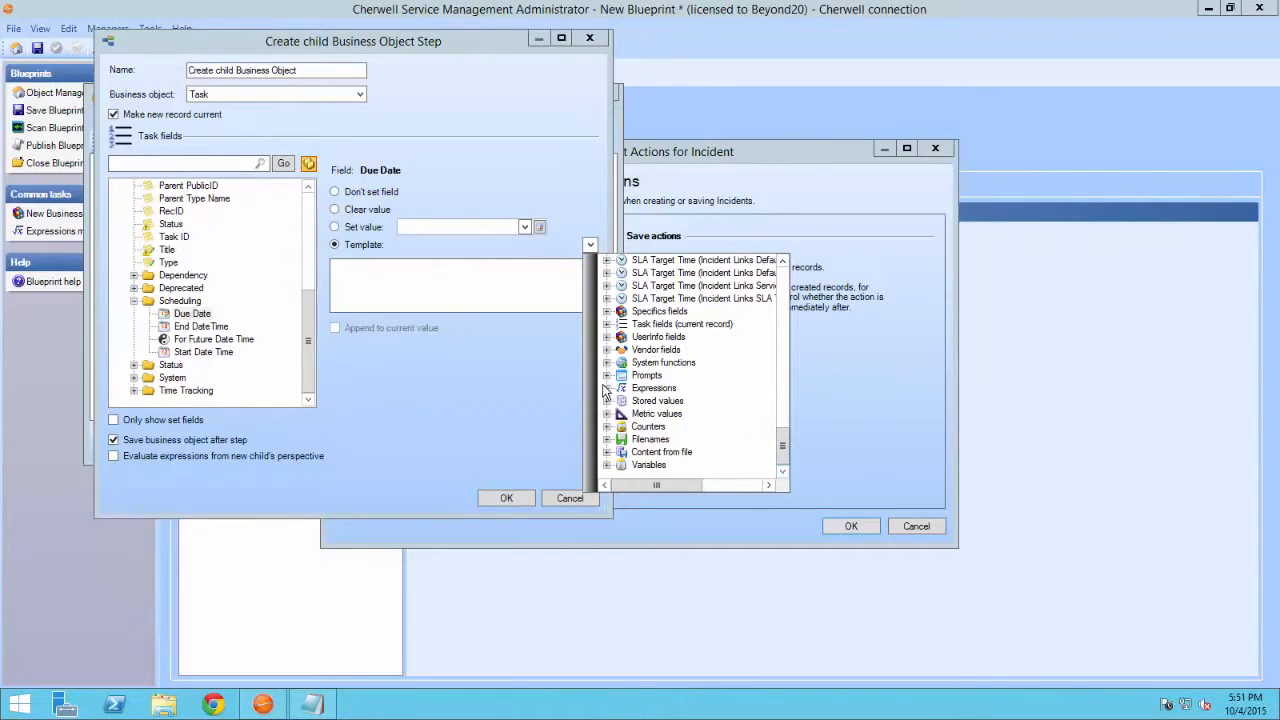
{"action": "left_click", "coordinate": [605, 389]}
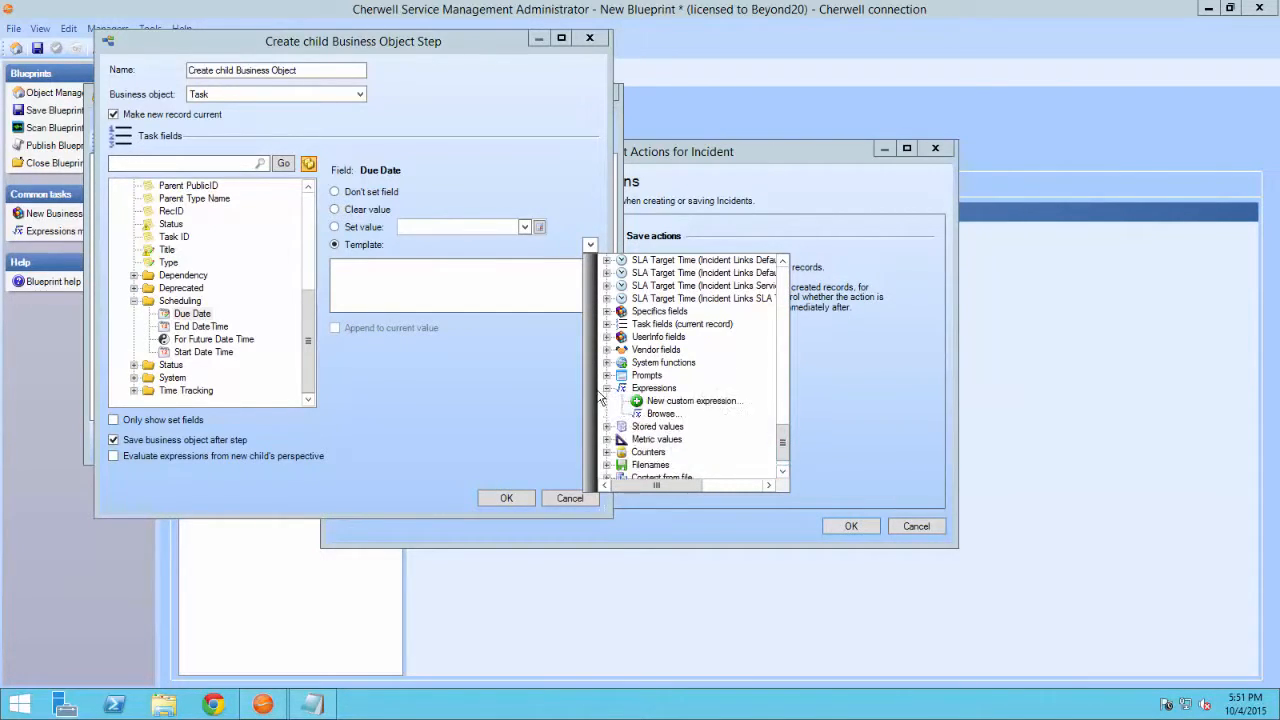
{"action": "left_click", "coordinate": [676, 401]}
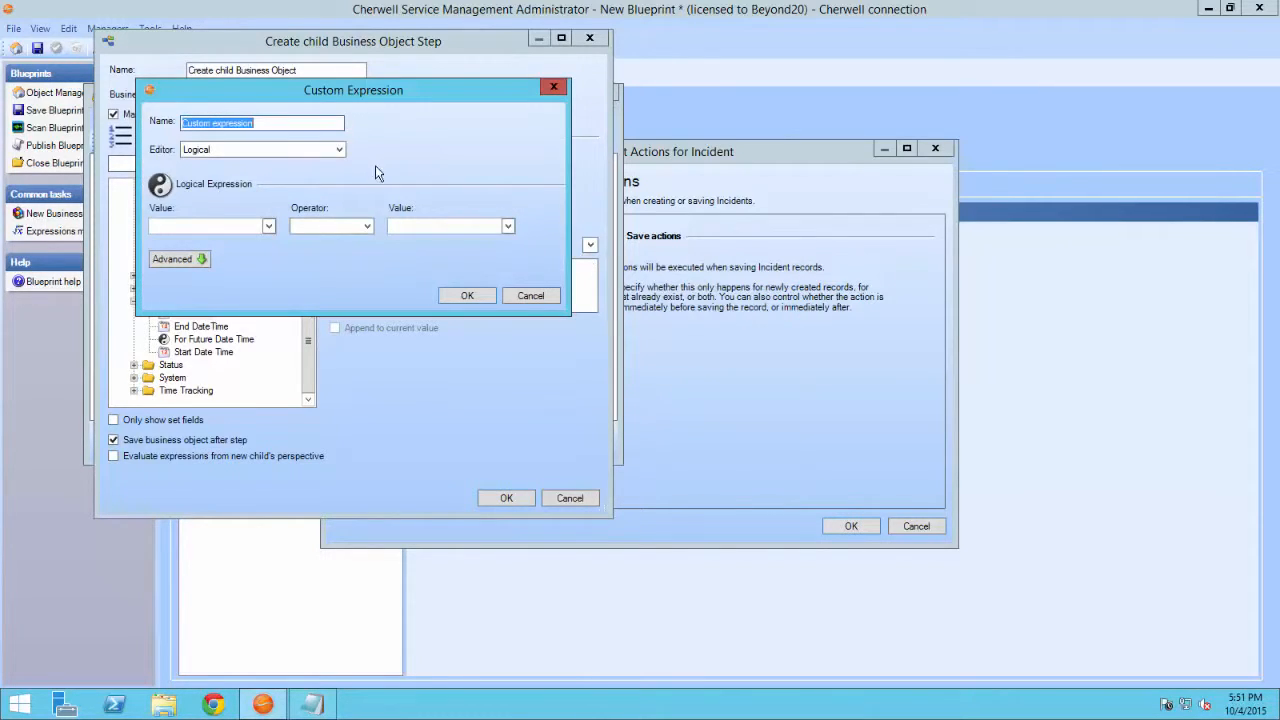
Step: Define a Date/Time Math expression that adds 1 day to the CurrentDateTime() system function
{"action": "left_click", "coordinate": [337, 153]}
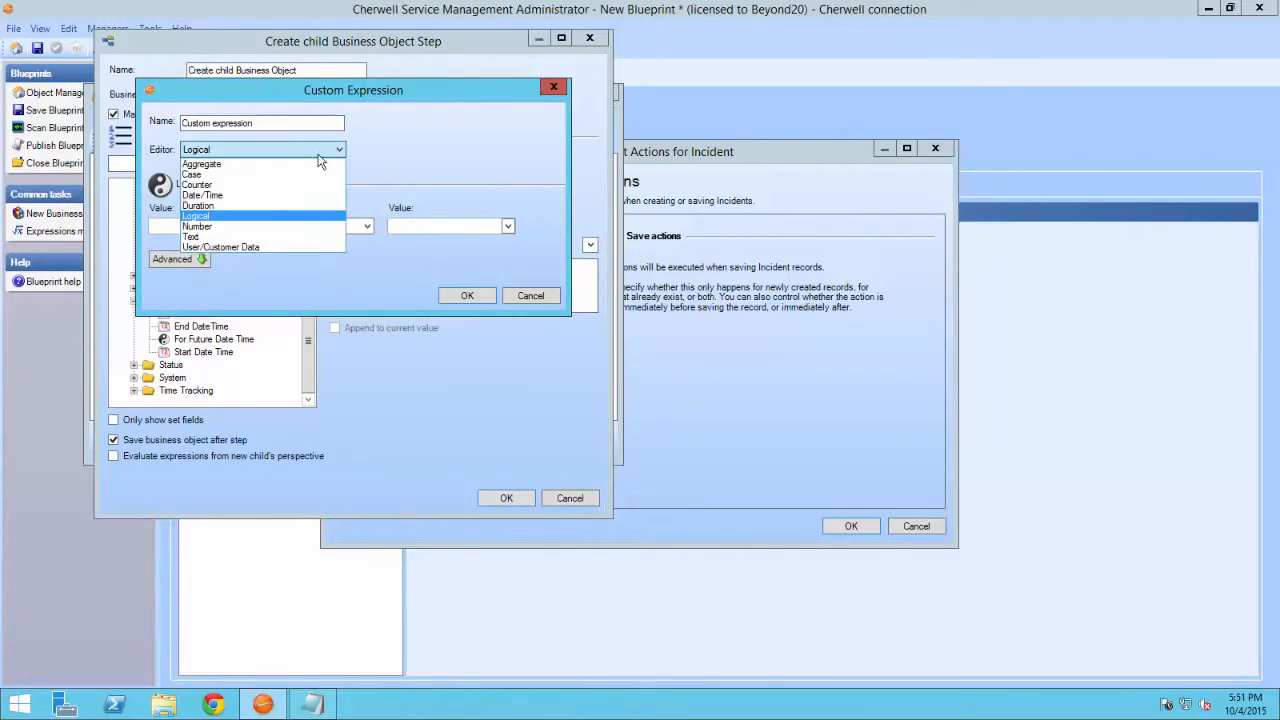
{"action": "left_click", "coordinate": [222, 204]}
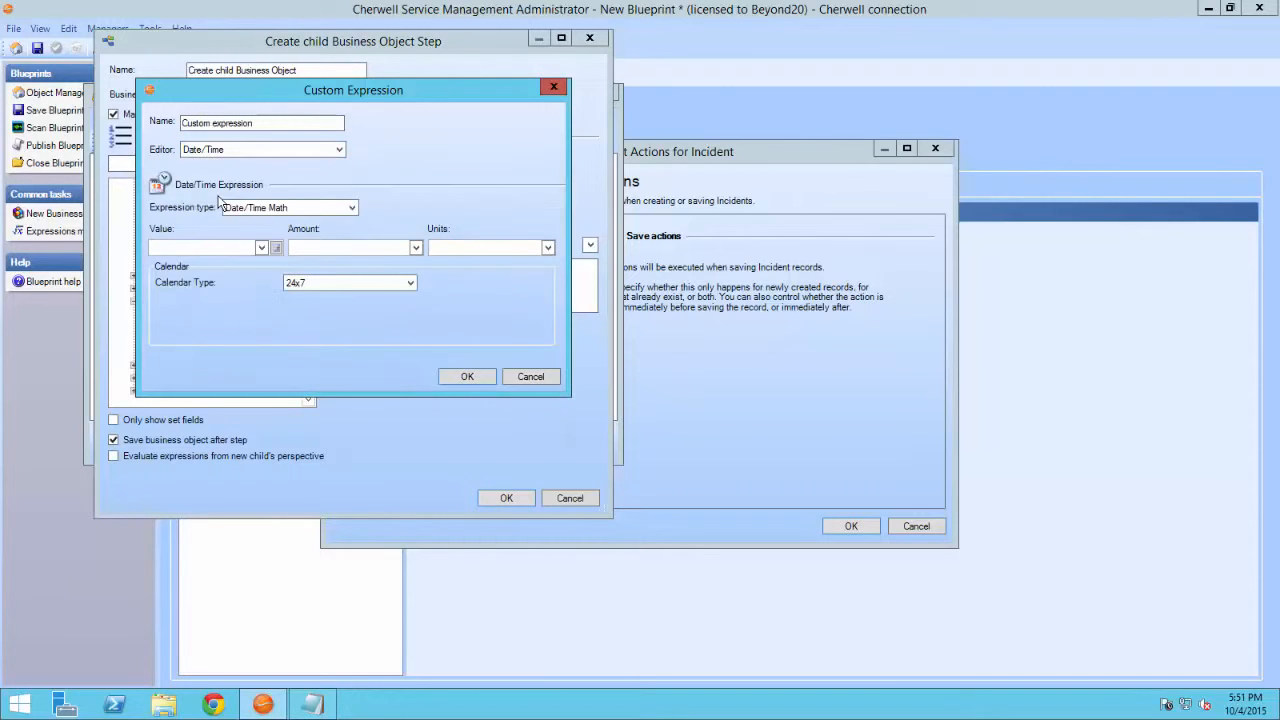
{"action": "left_click", "coordinate": [261, 248]}
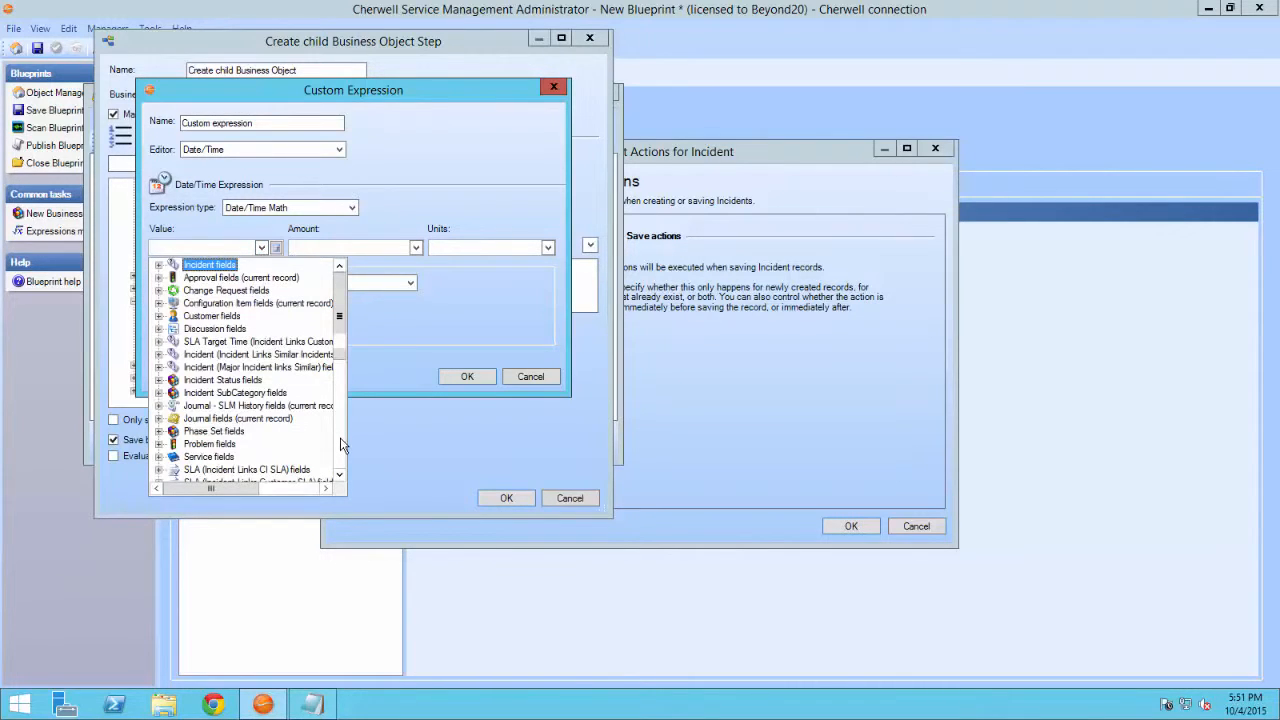
{"action": "scroll", "coordinate": [300, 445], "scroll_direction": "down", "scroll_amount": 5}
{"action": "scroll", "coordinate": [307, 466], "scroll_direction": "down", "scroll_amount": 2}
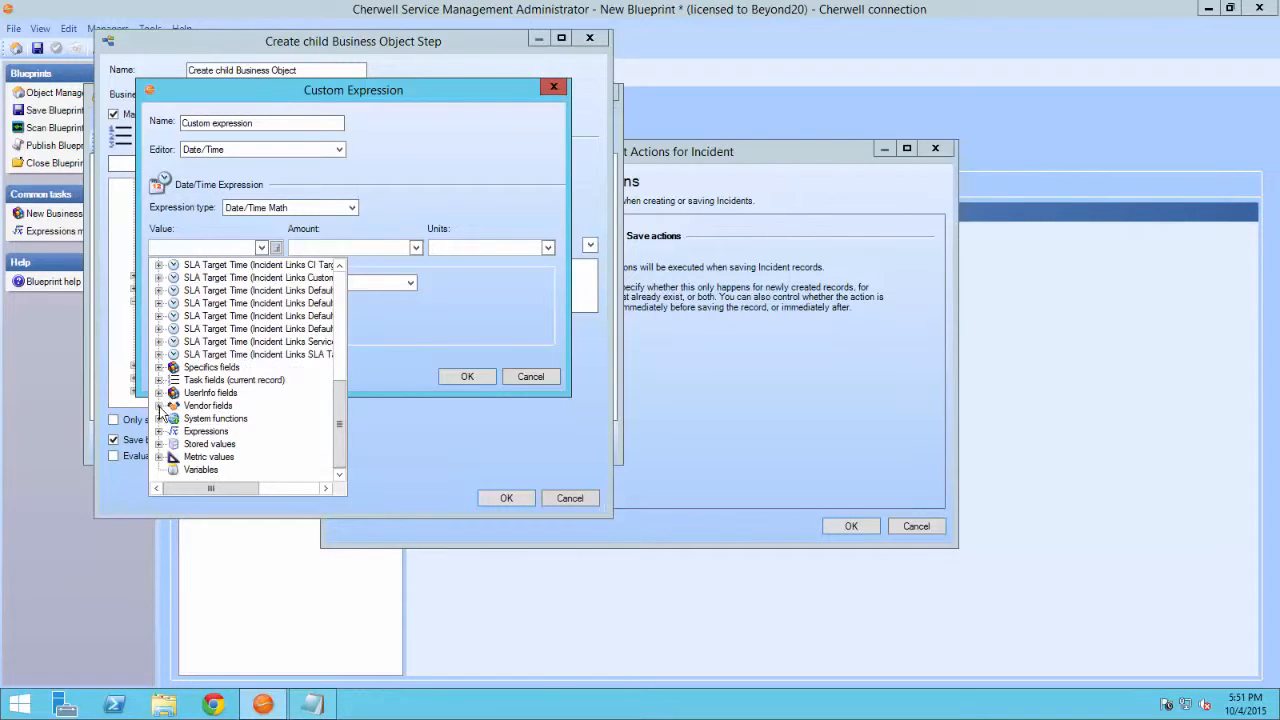
{"action": "left_click", "coordinate": [158, 418]}
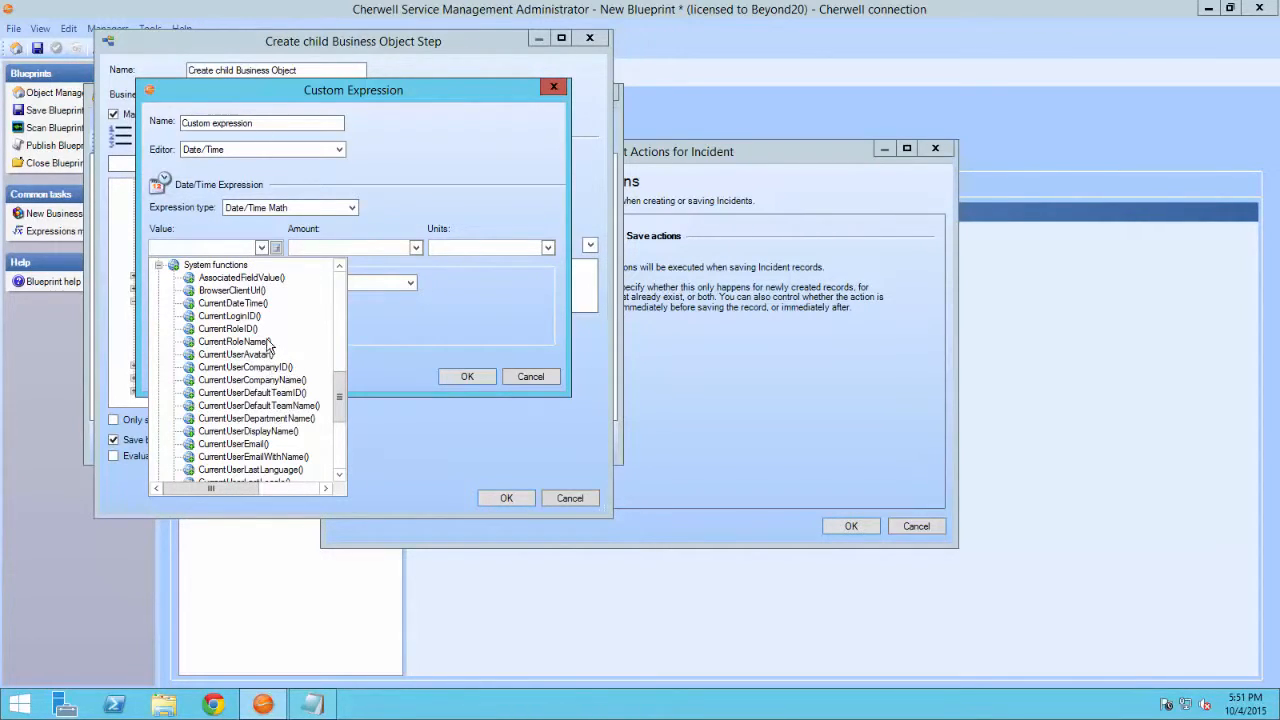
{"action": "left_click", "coordinate": [258, 303]}
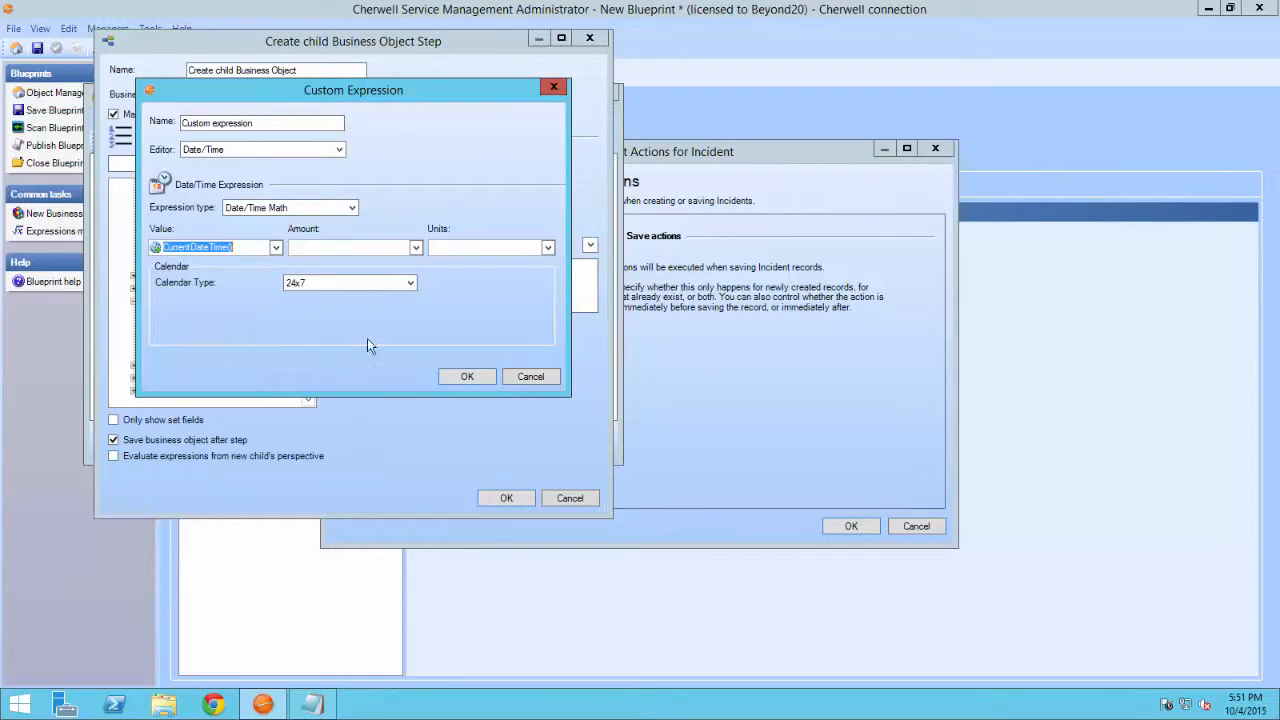
{"action": "left_click", "coordinate": [384, 246]}
{"action": "left_click", "coordinate": [547, 247]}
{"action": "left_click", "coordinate": [489, 278]}
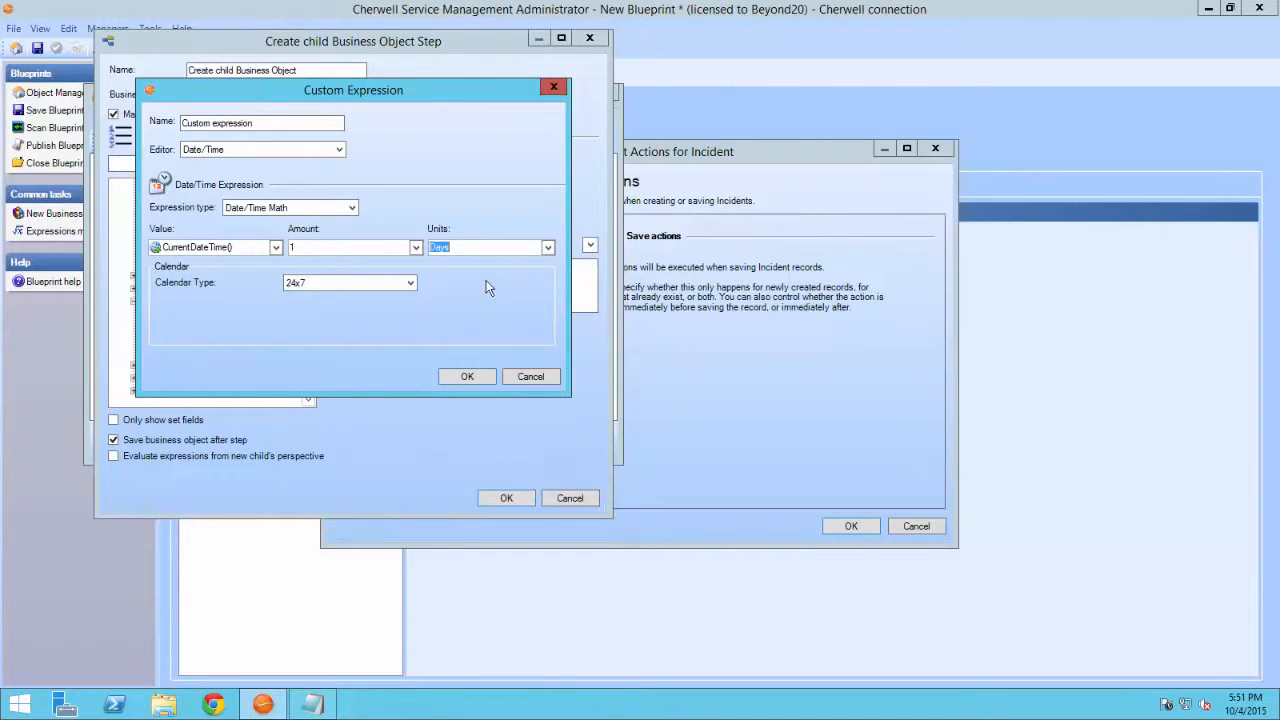
Step: Base the expression on working hours using the global "8 to 5 Monday thru Friday" calendar, and accept the expression
{"action": "left_click", "coordinate": [407, 284]}
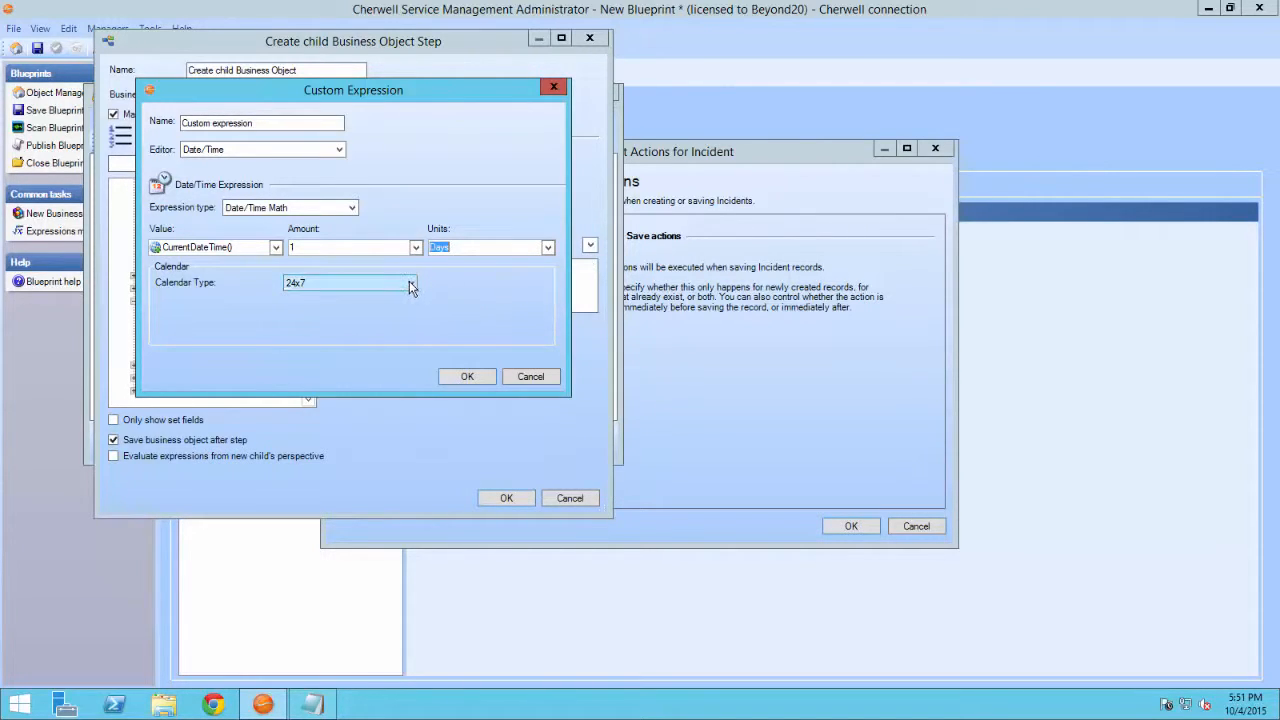
{"action": "left_click", "coordinate": [409, 282]}
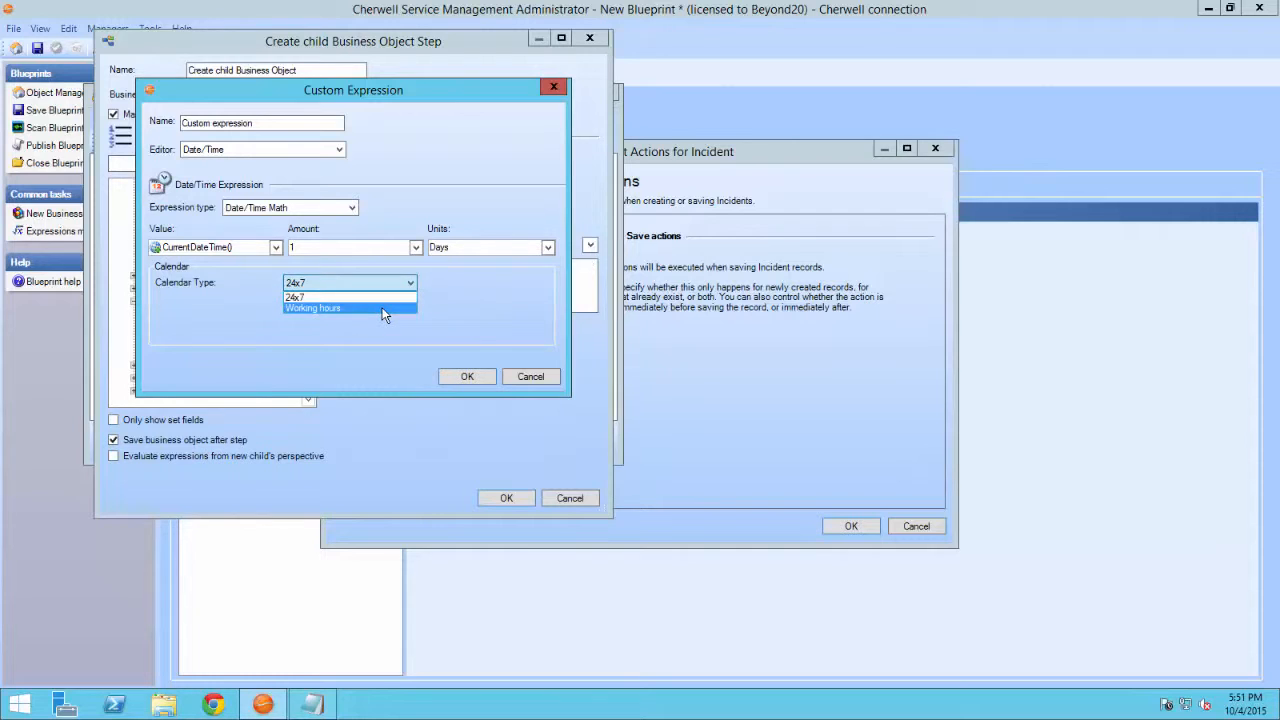
{"action": "left_click", "coordinate": [384, 309]}
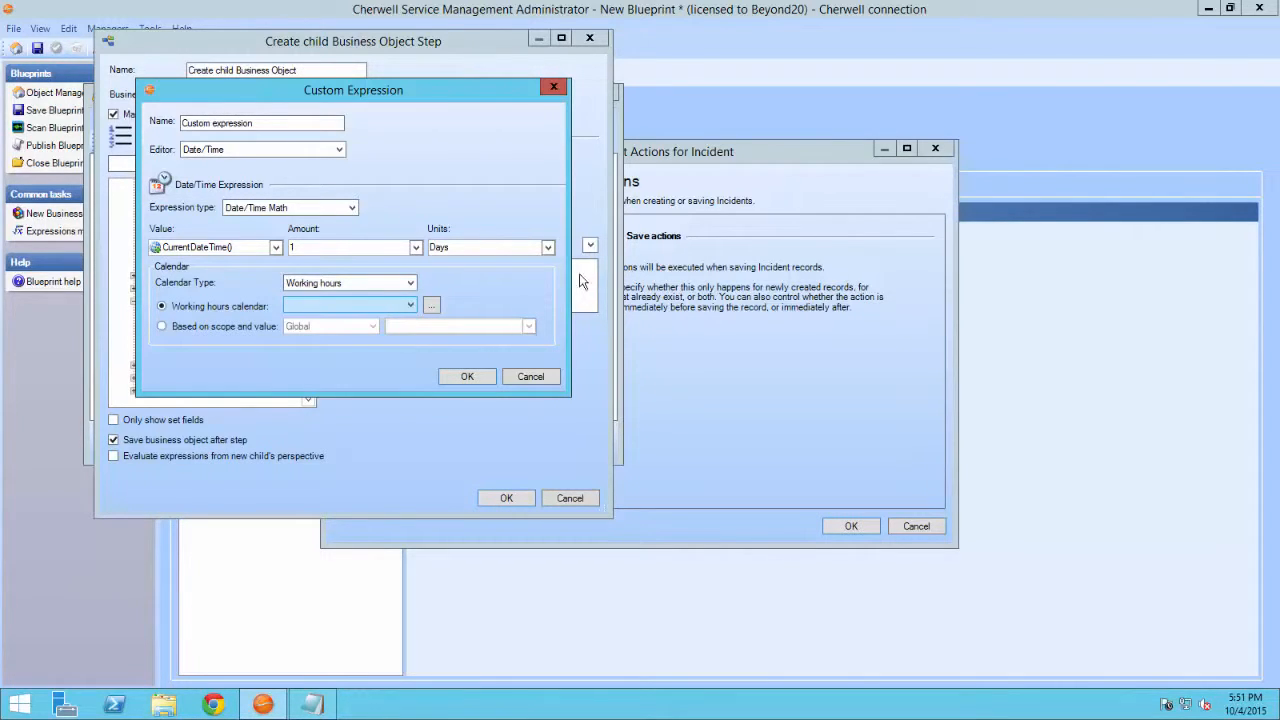
{"action": "left_click", "coordinate": [433, 307]}
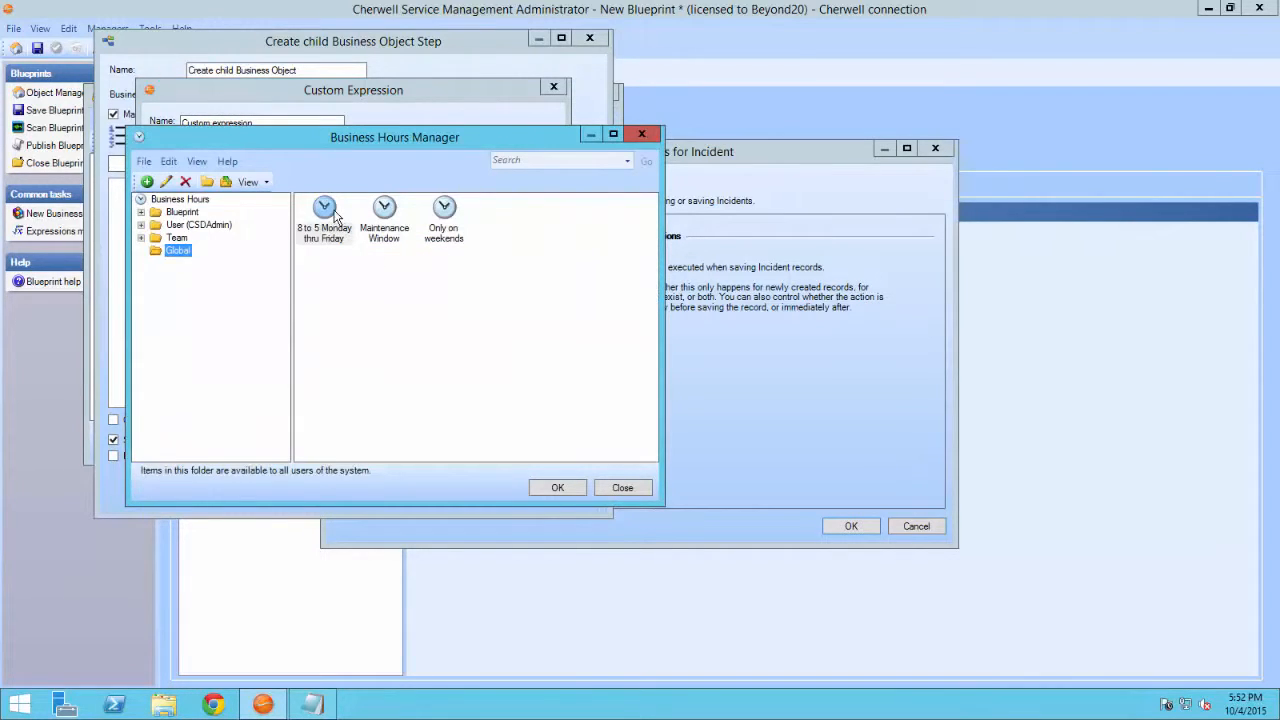
{"action": "left_click", "coordinate": [334, 215]}
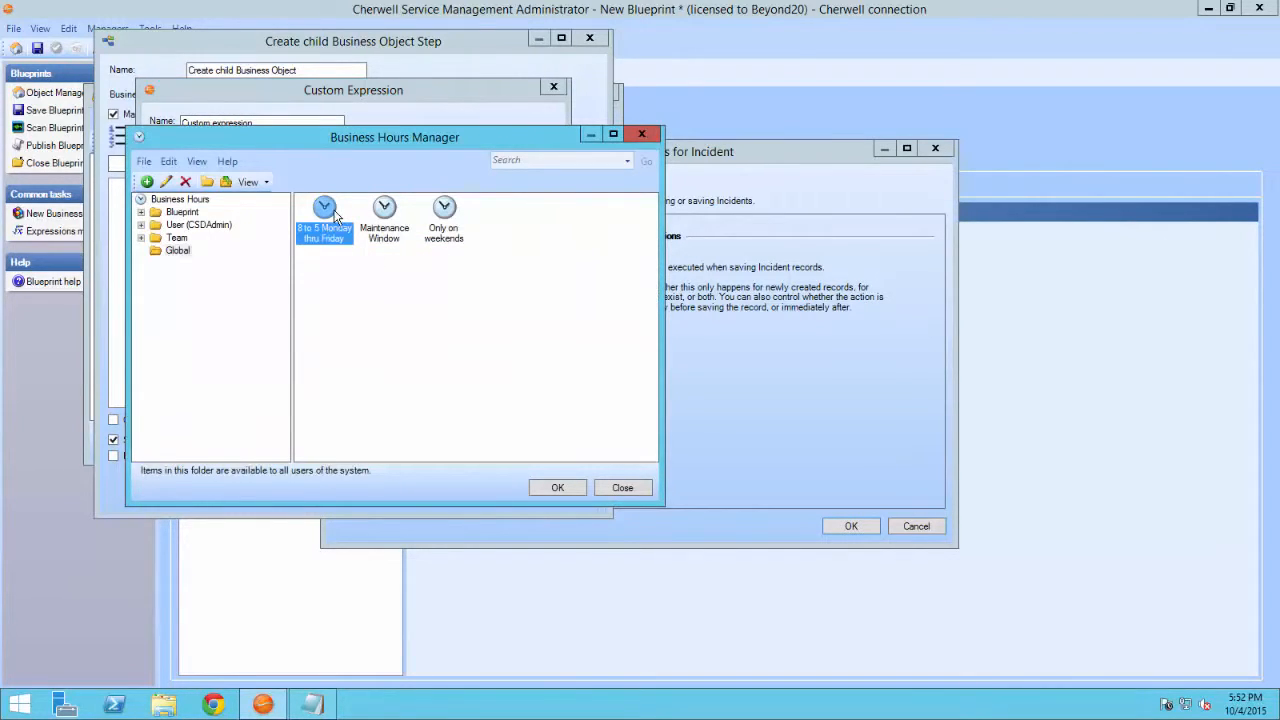
{"action": "left_click", "coordinate": [559, 486]}
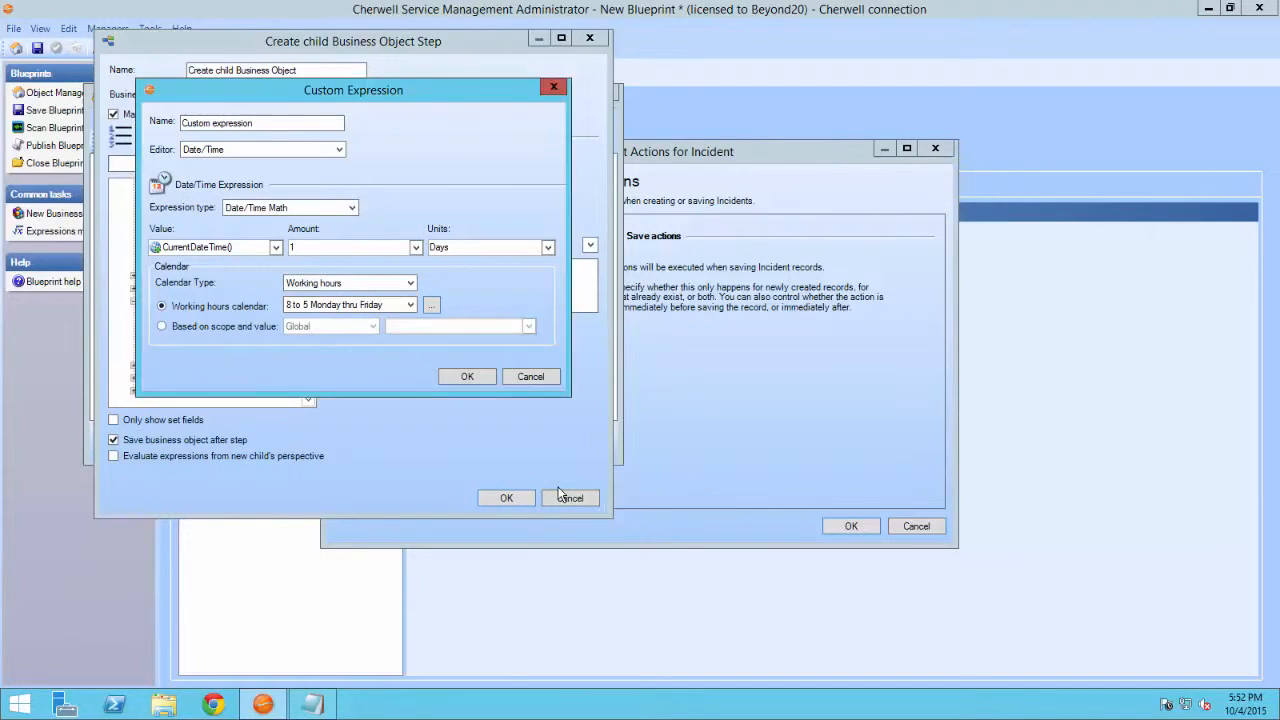
{"action": "left_click", "coordinate": [467, 376]}
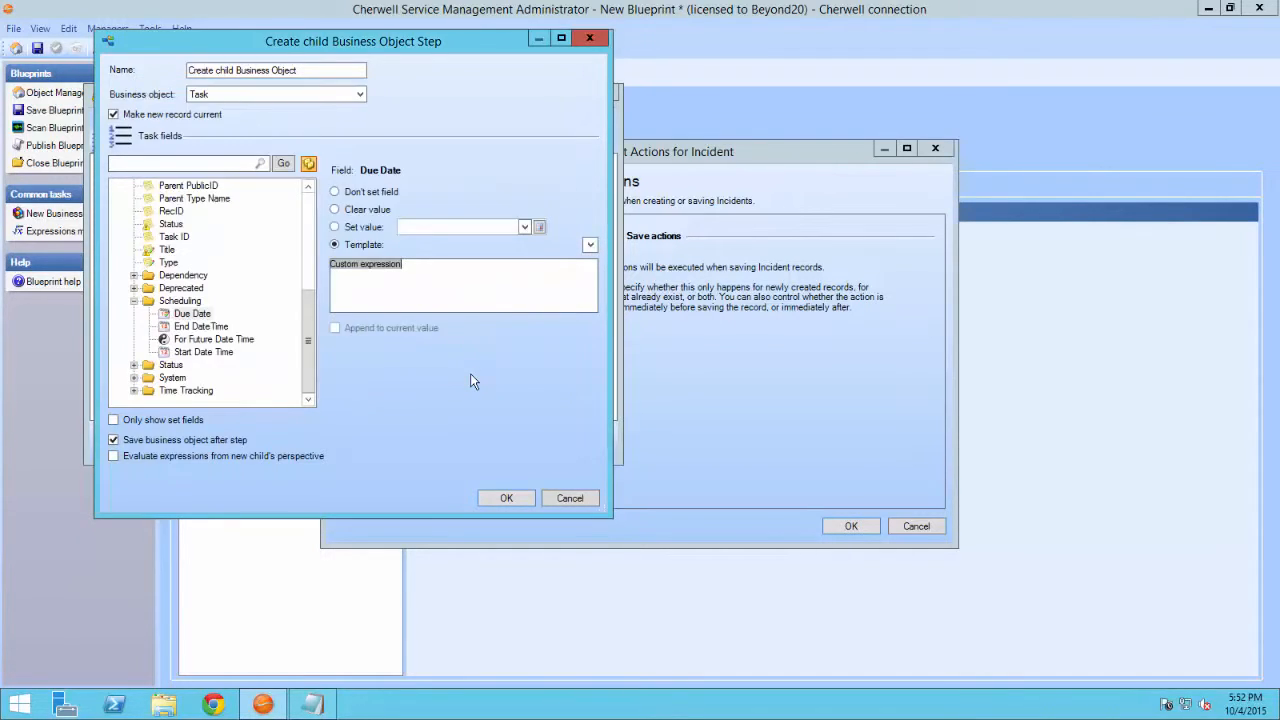
Step: Review only the Task fields that have been set, including those under Scheduling, and accept the child Business Object step
{"action": "left_click", "coordinate": [115, 420]}
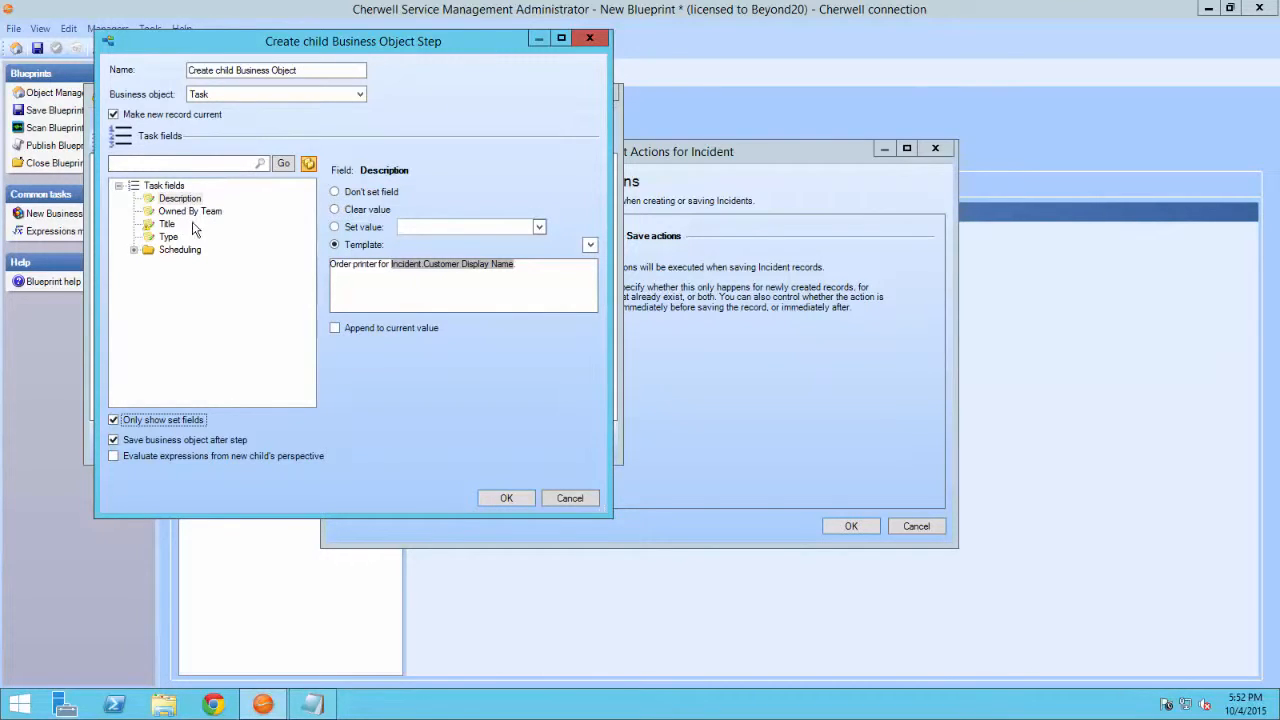
{"action": "left_click", "coordinate": [133, 250]}
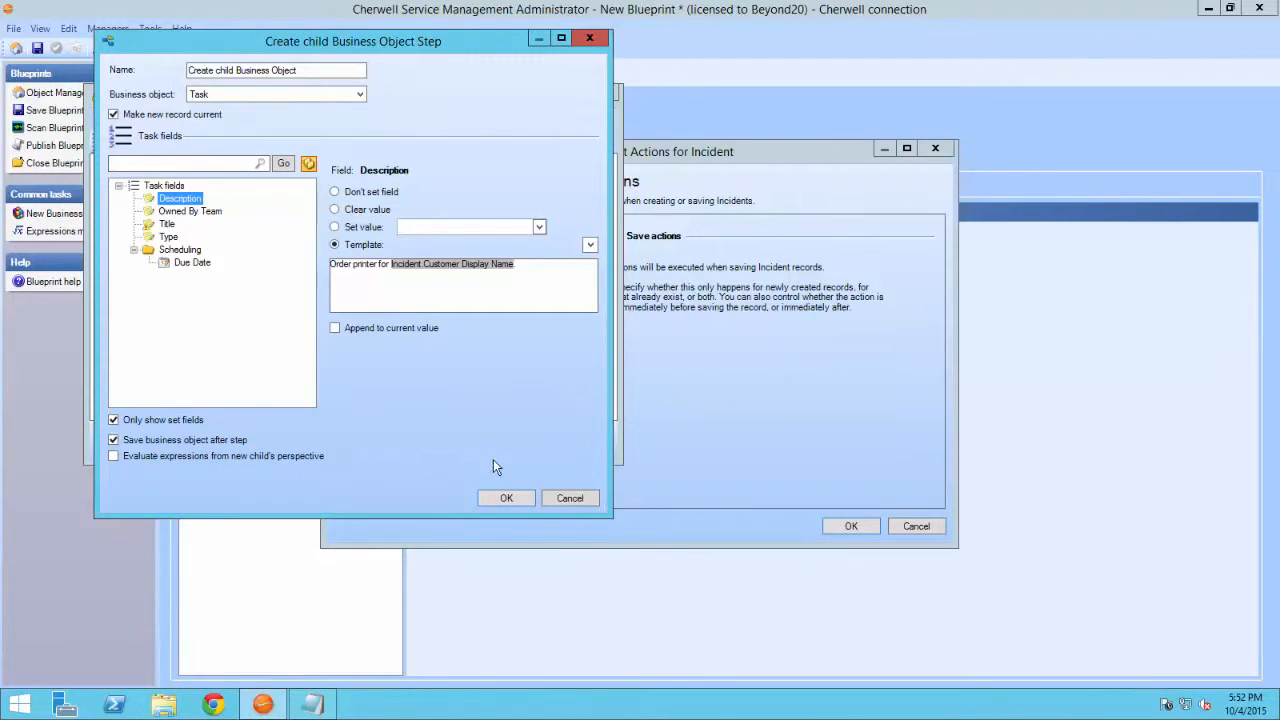
{"action": "left_click", "coordinate": [505, 498]}
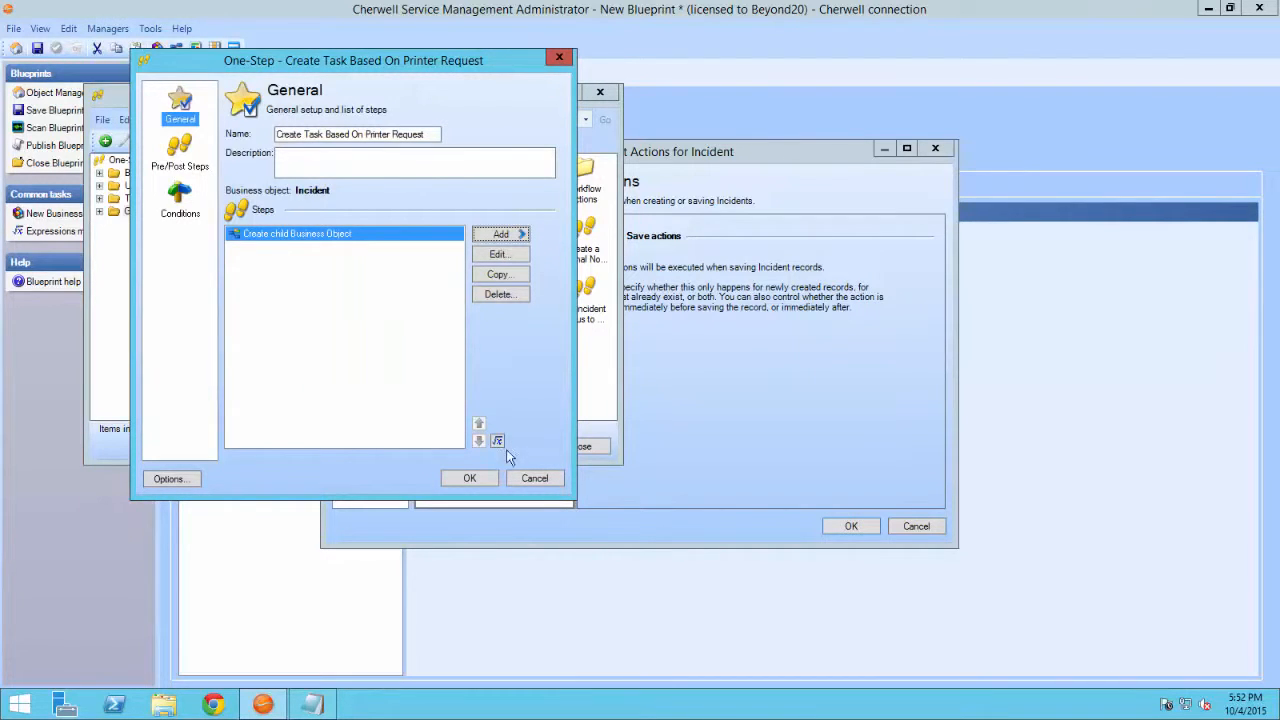
Step: Save the One-Step, assign it as the Incident save action with Show Progress turned off, and accept the automatic actions
{"action": "left_click", "coordinate": [472, 479]}
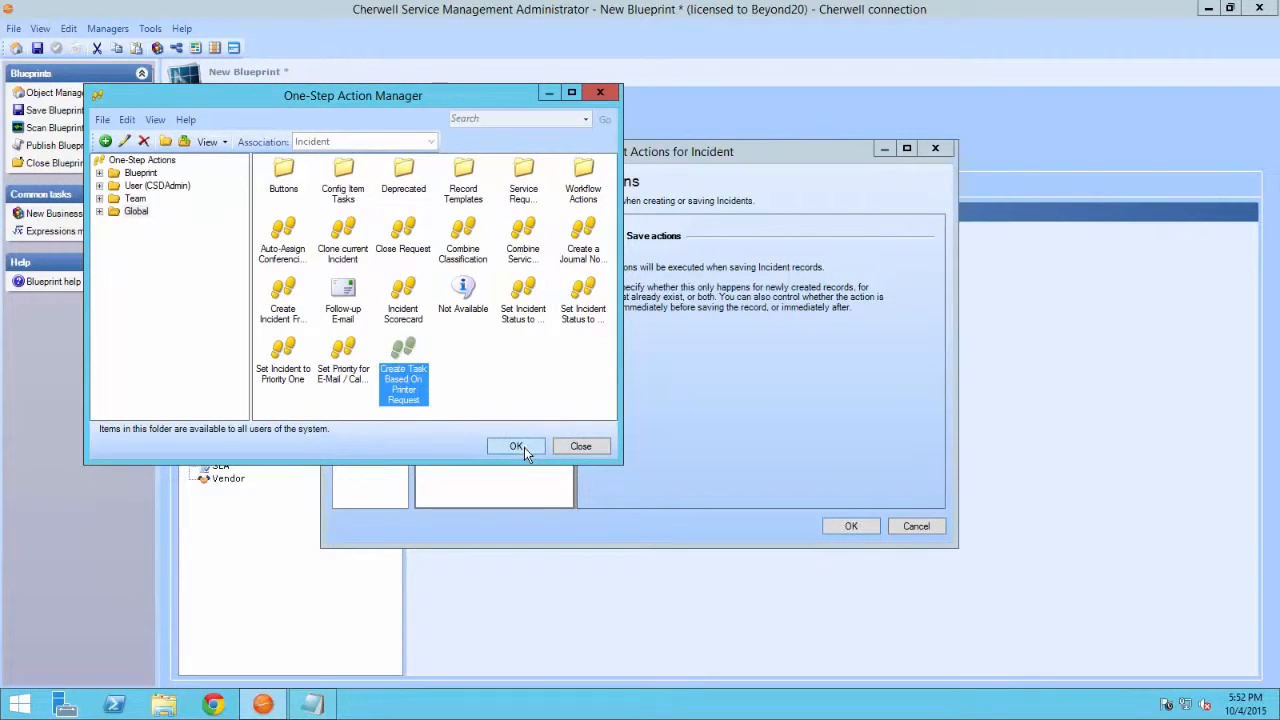
{"action": "left_click", "coordinate": [516, 447]}
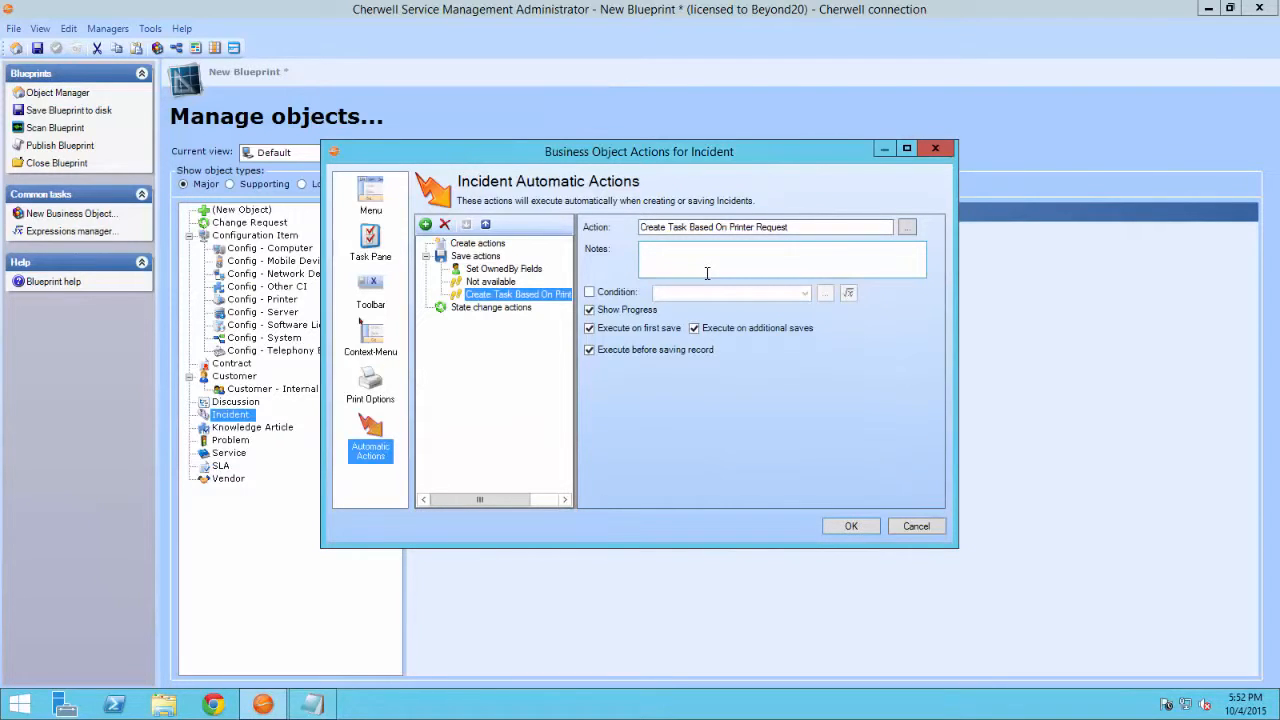
{"action": "left_click", "coordinate": [590, 311]}
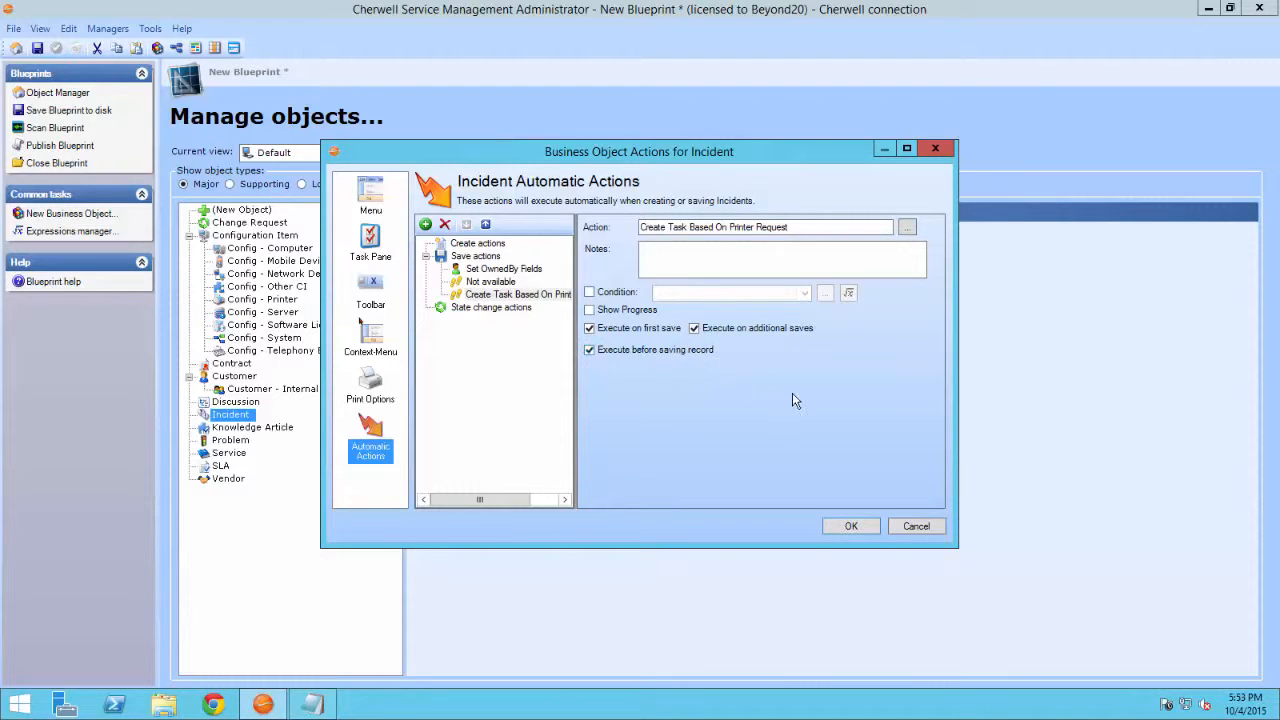
{"action": "left_click", "coordinate": [851, 526]}
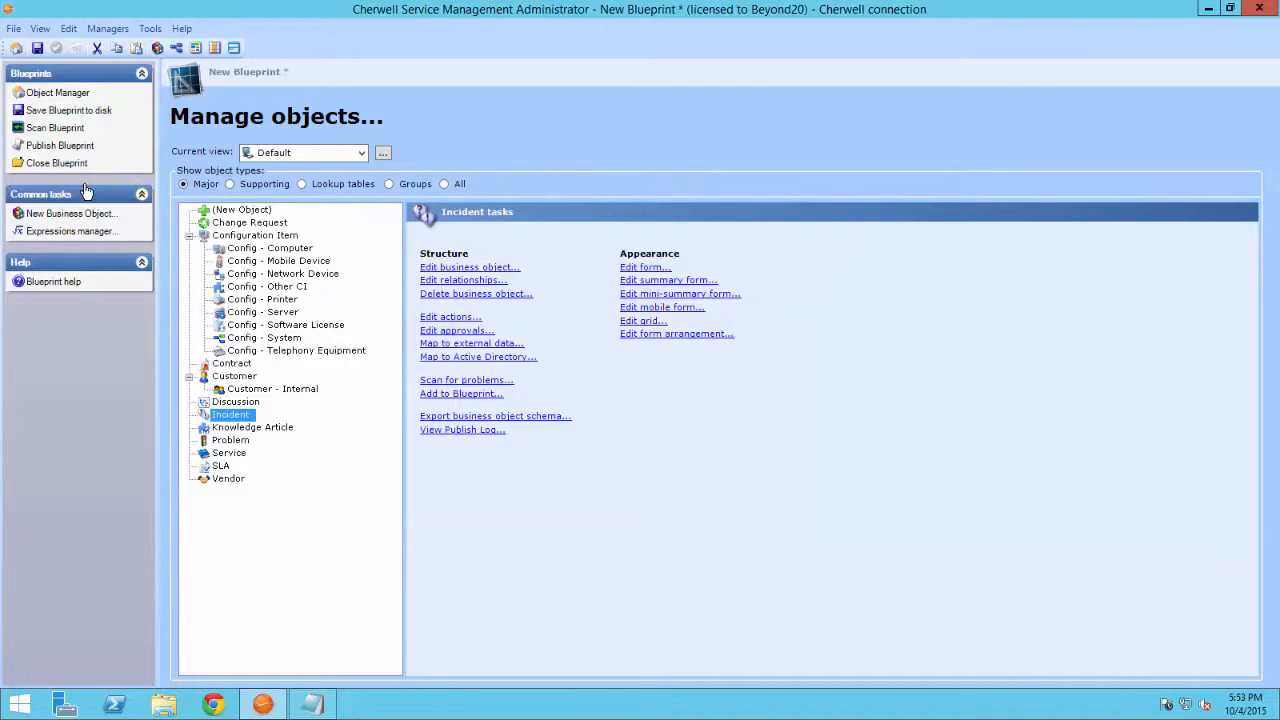
Step: Publish the Blueprint, saving it as Create_Printer_Order_Task, and dismiss the publish notice
{"action": "left_click", "coordinate": [64, 147]}
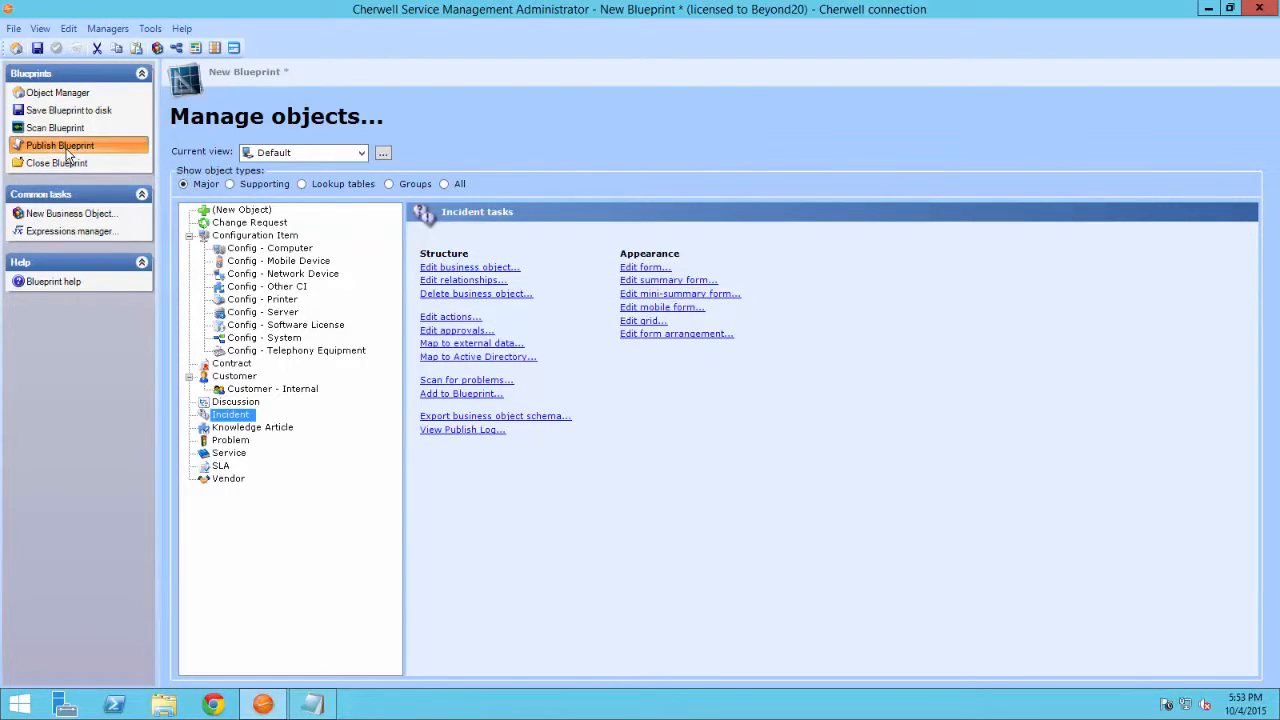
{"action": "left_click", "coordinate": [669, 490]}
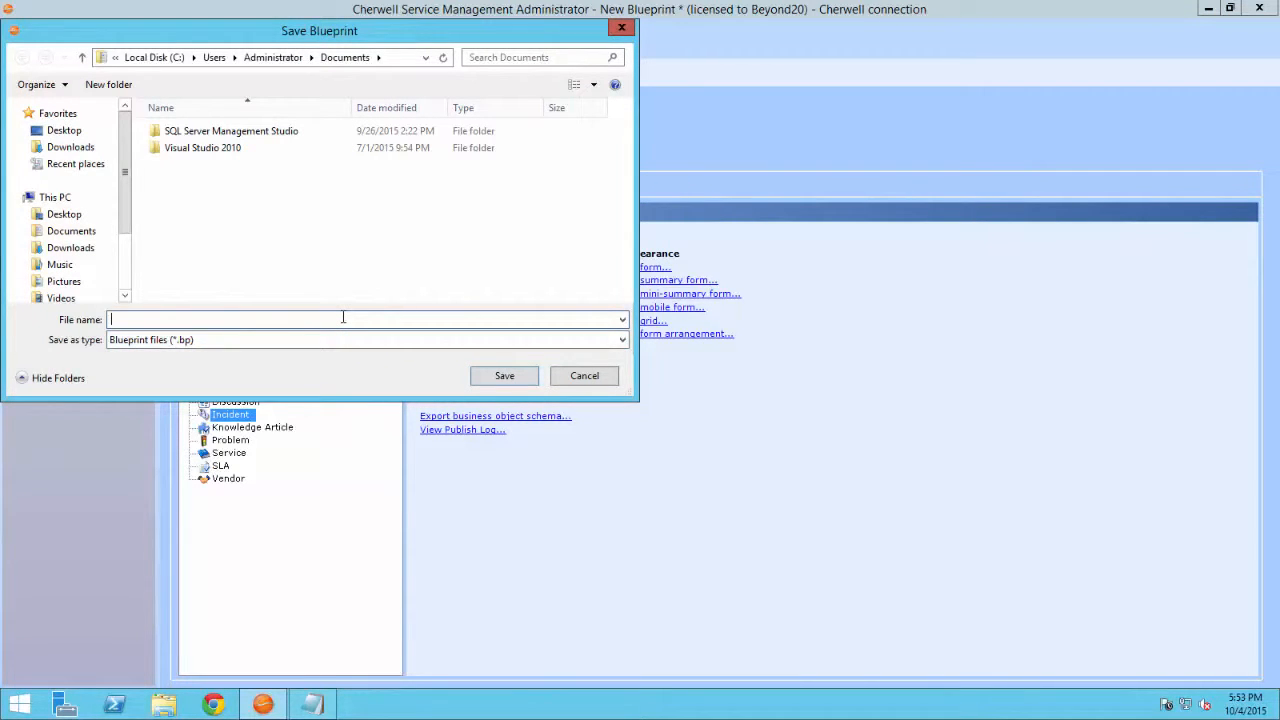
{"action": "type", "text": "Create_Printer_Order_Task"}
{"action": "left_click", "coordinate": [504, 376]}
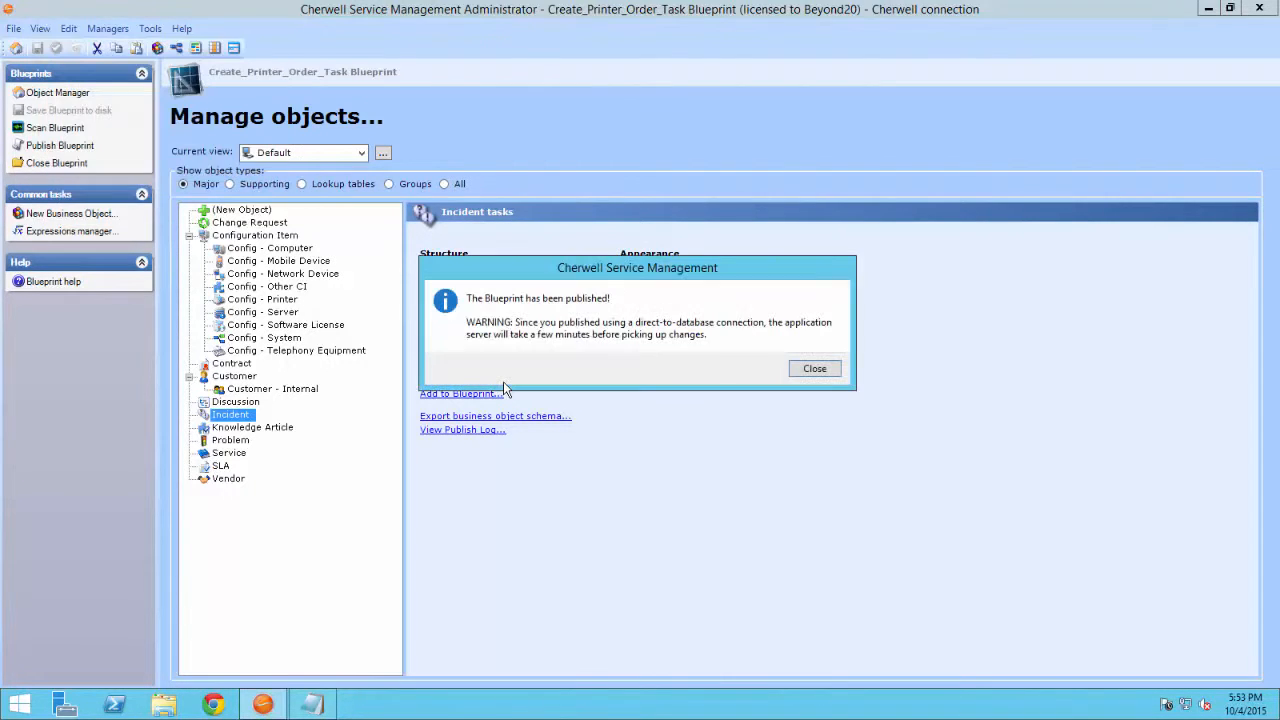
{"action": "left_click", "coordinate": [816, 369]}
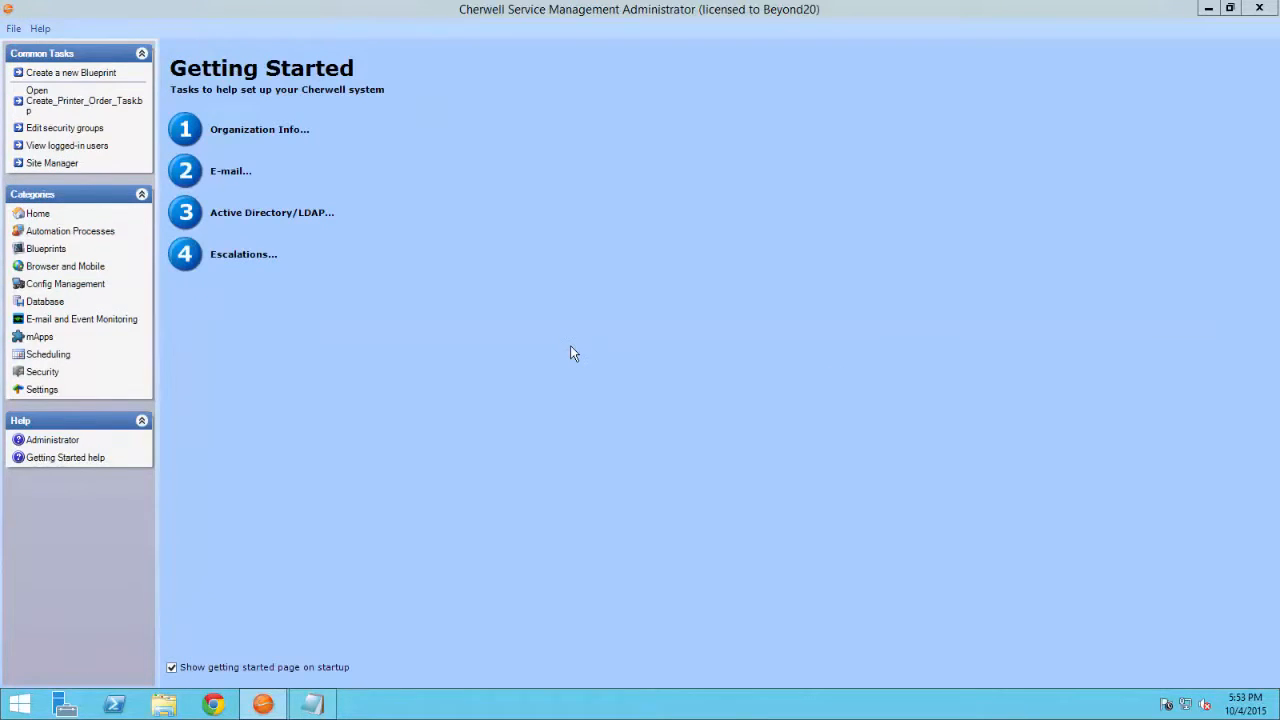
Step: Launch Cherwell Service Management and connect using the Cherwell connection for all users
{"action": "left_click", "coordinate": [8, 714]}
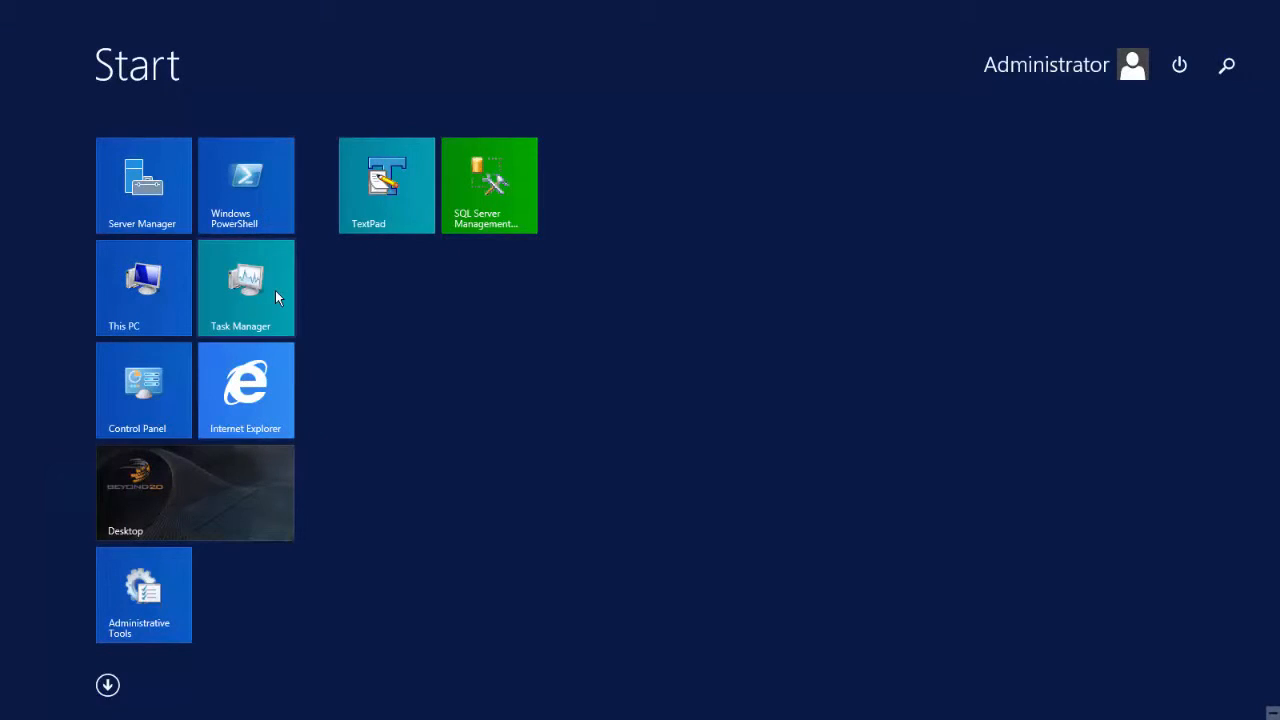
{"action": "type", "text": "chre"}
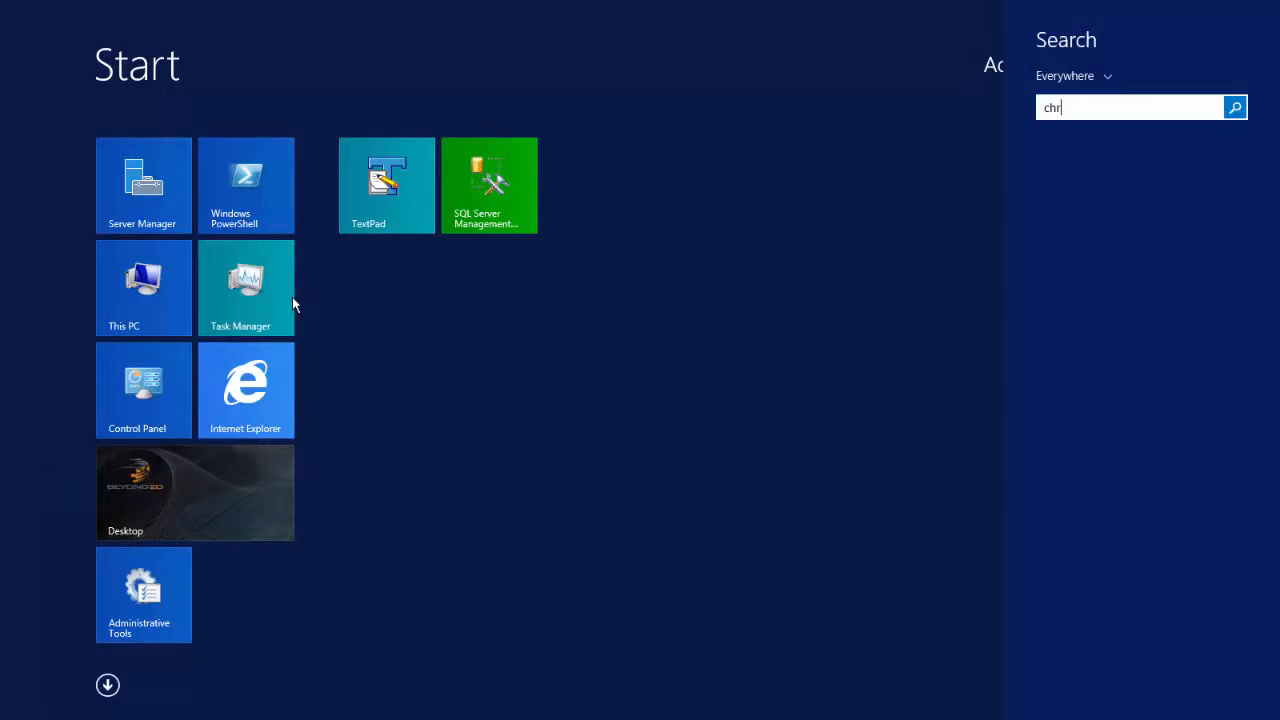
{"action": "key", "text": "BackSpace"}
{"action": "key", "text": "BackSpace"}
{"action": "type", "text": "erwell Administrator"}
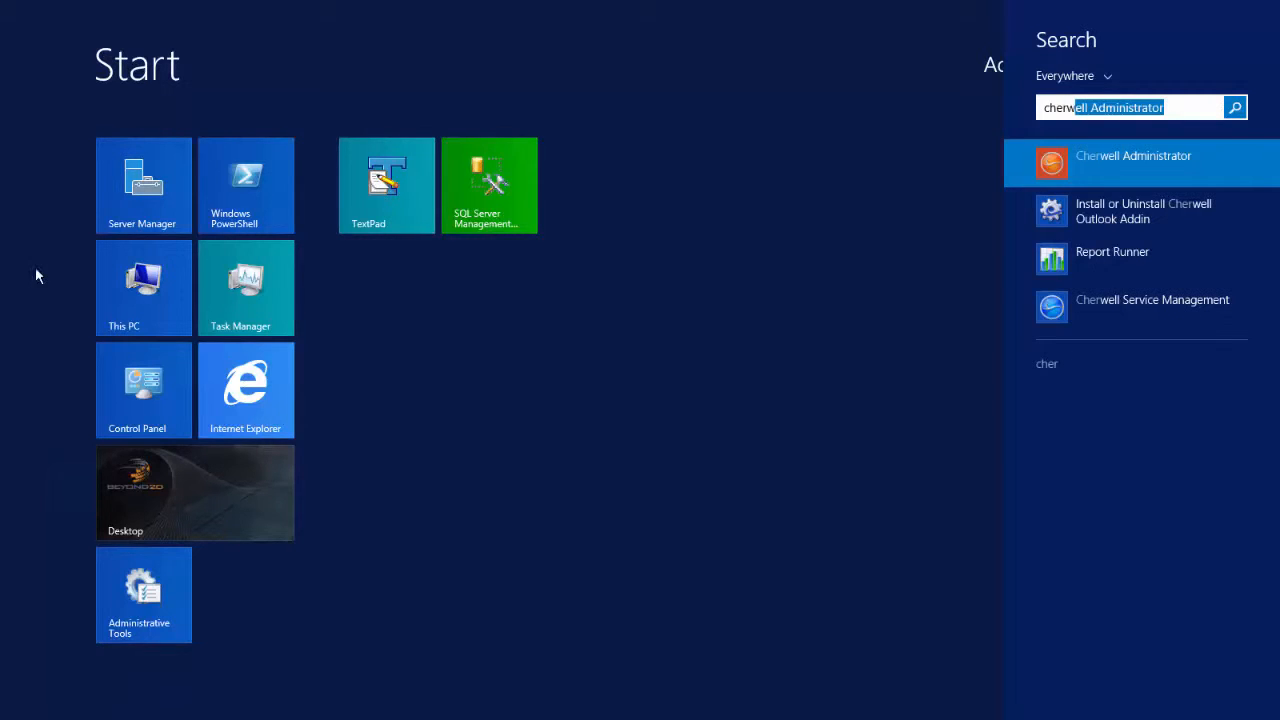
{"action": "left_click", "coordinate": [1152, 300]}
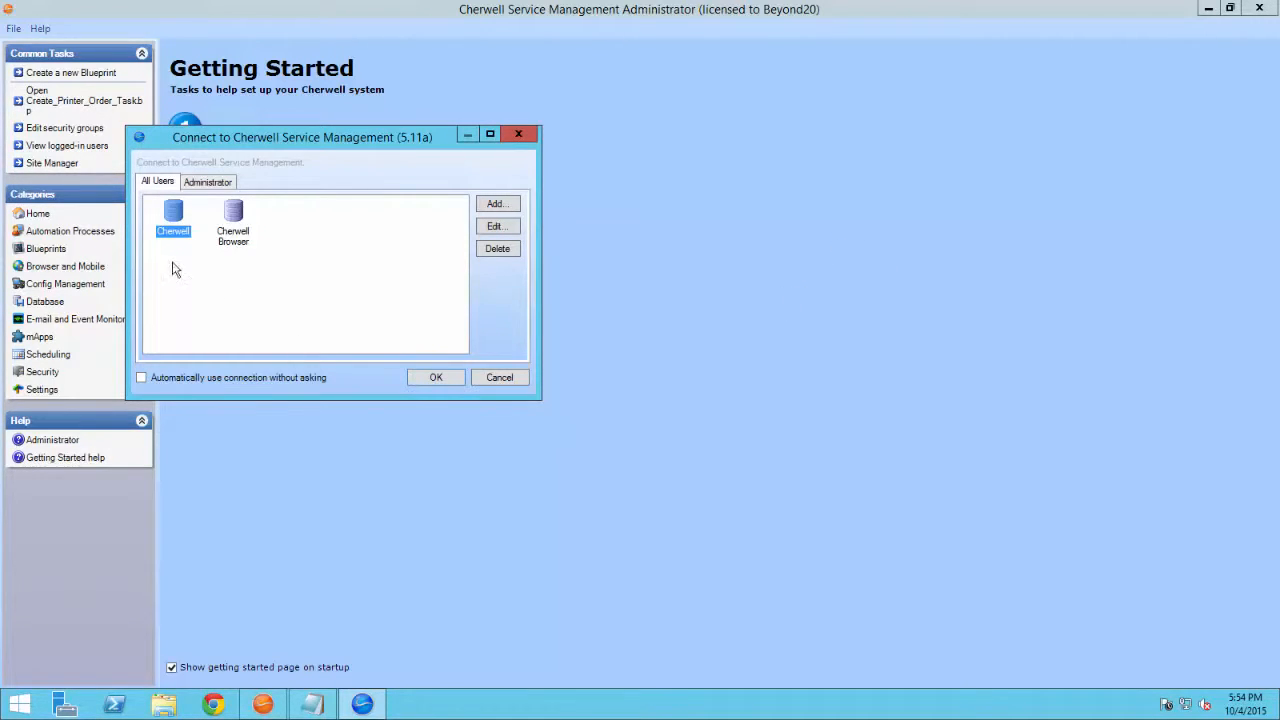
{"action": "left_click", "coordinate": [450, 378]}
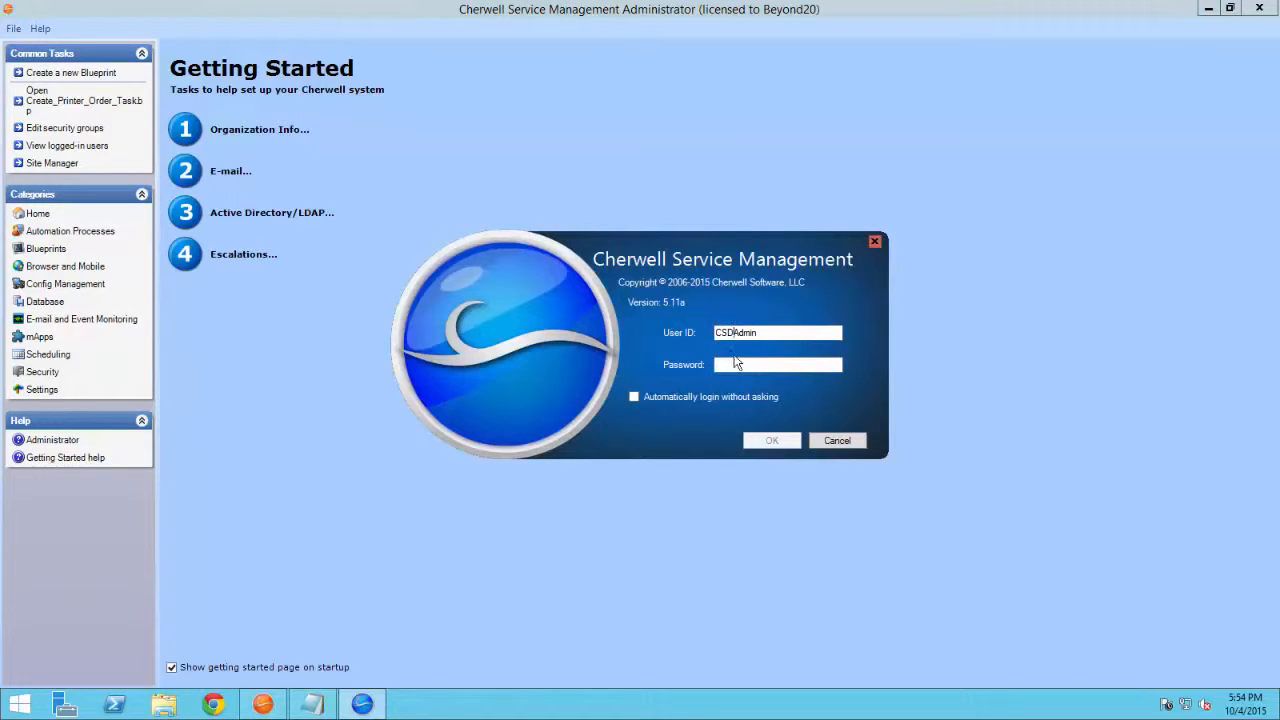
Step: Log in with the account password for the prefilled user ID and choose the IT Service Desk Manager role
{"action": "double_click", "coordinate": [744, 334]}
{"action": "right_click", "coordinate": [750, 336]}
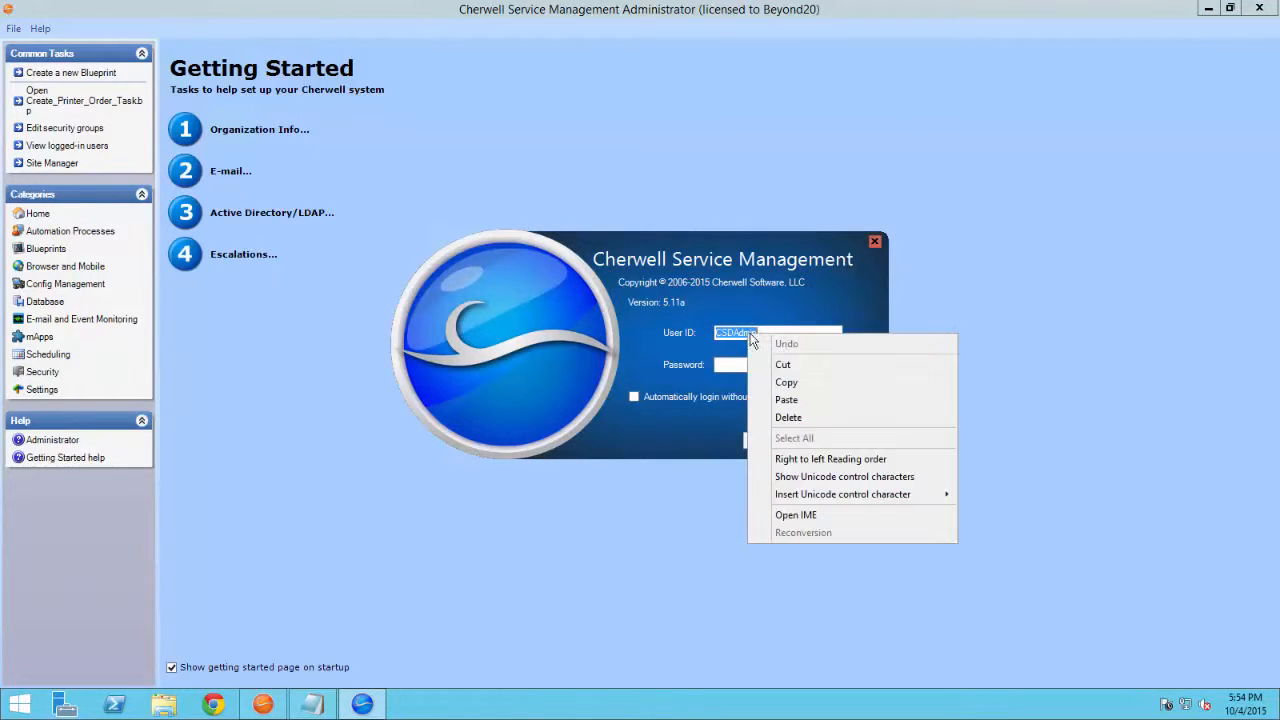
{"action": "left_click", "coordinate": [798, 382]}
{"action": "left_click", "coordinate": [791, 362]}
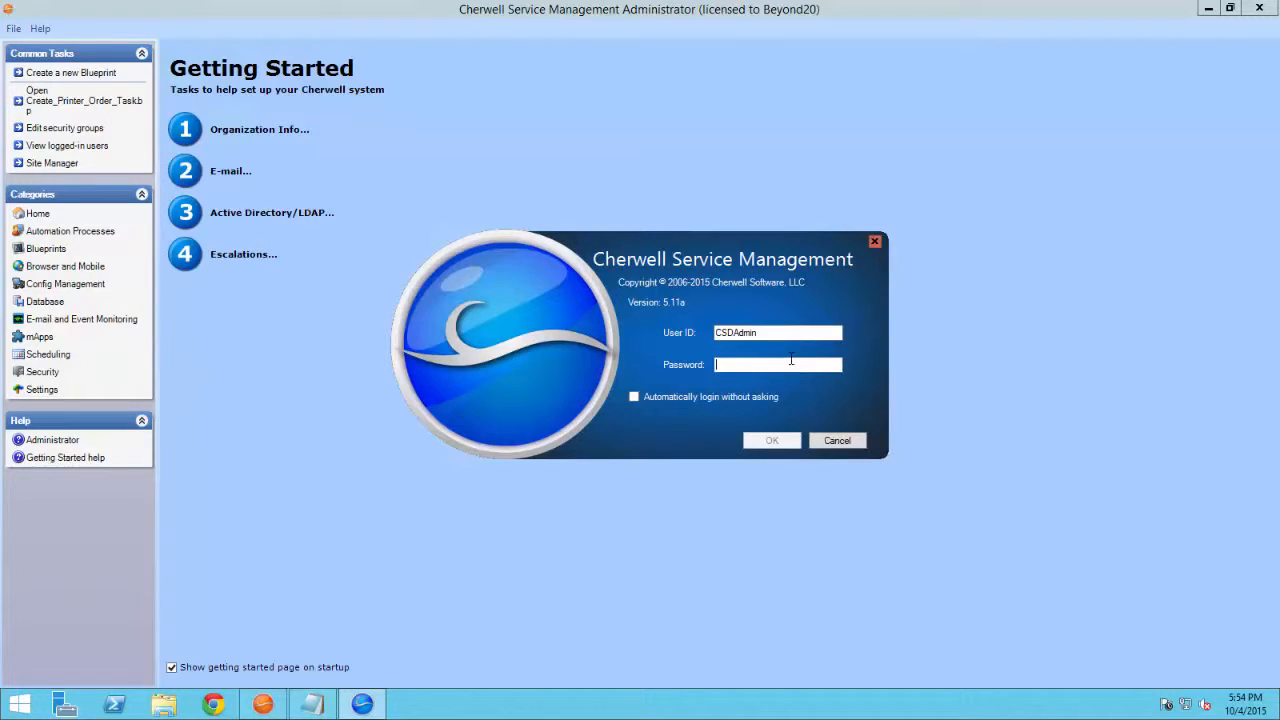
{"action": "key", "text": "ctrl+v"}
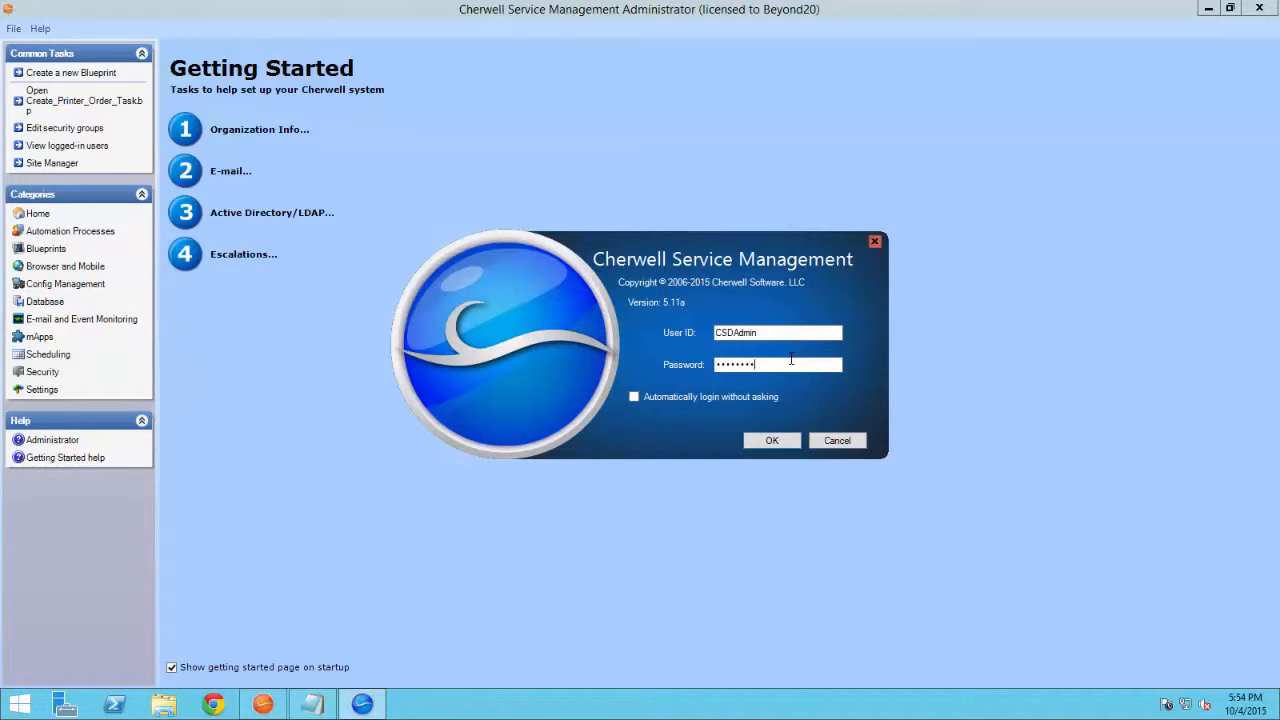
{"action": "key", "text": "Return"}
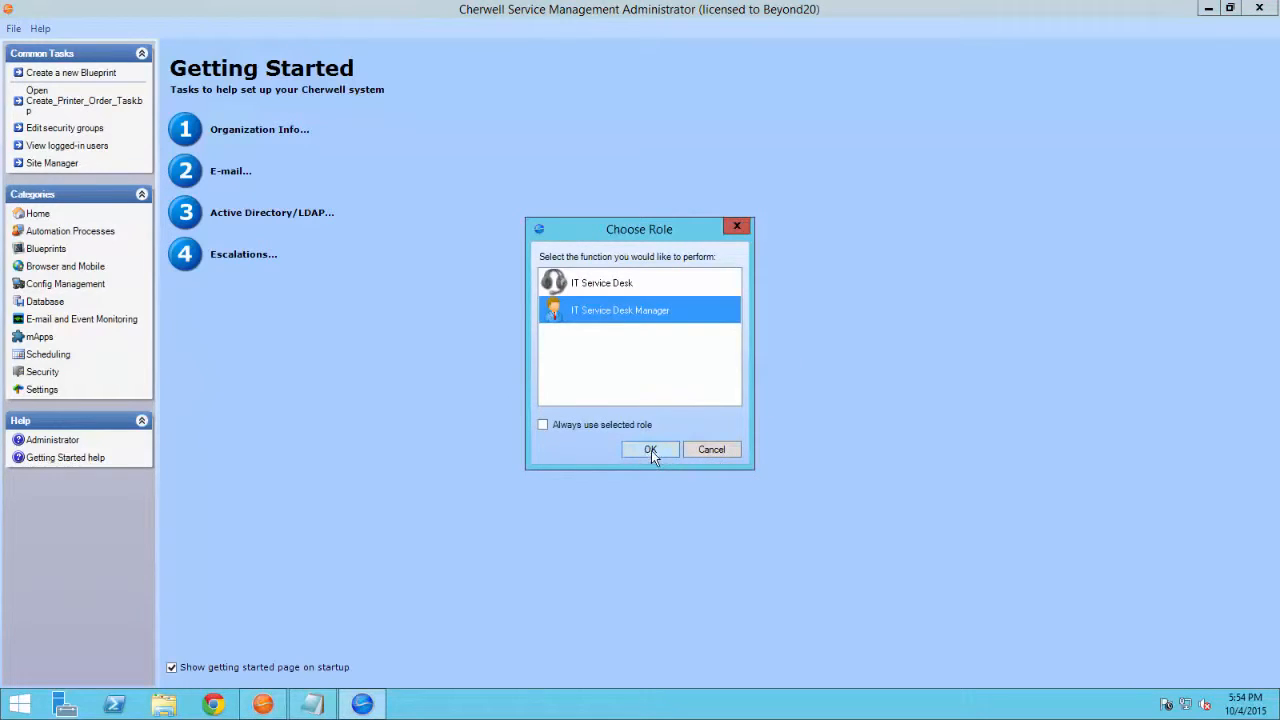
{"action": "left_click", "coordinate": [651, 450]}
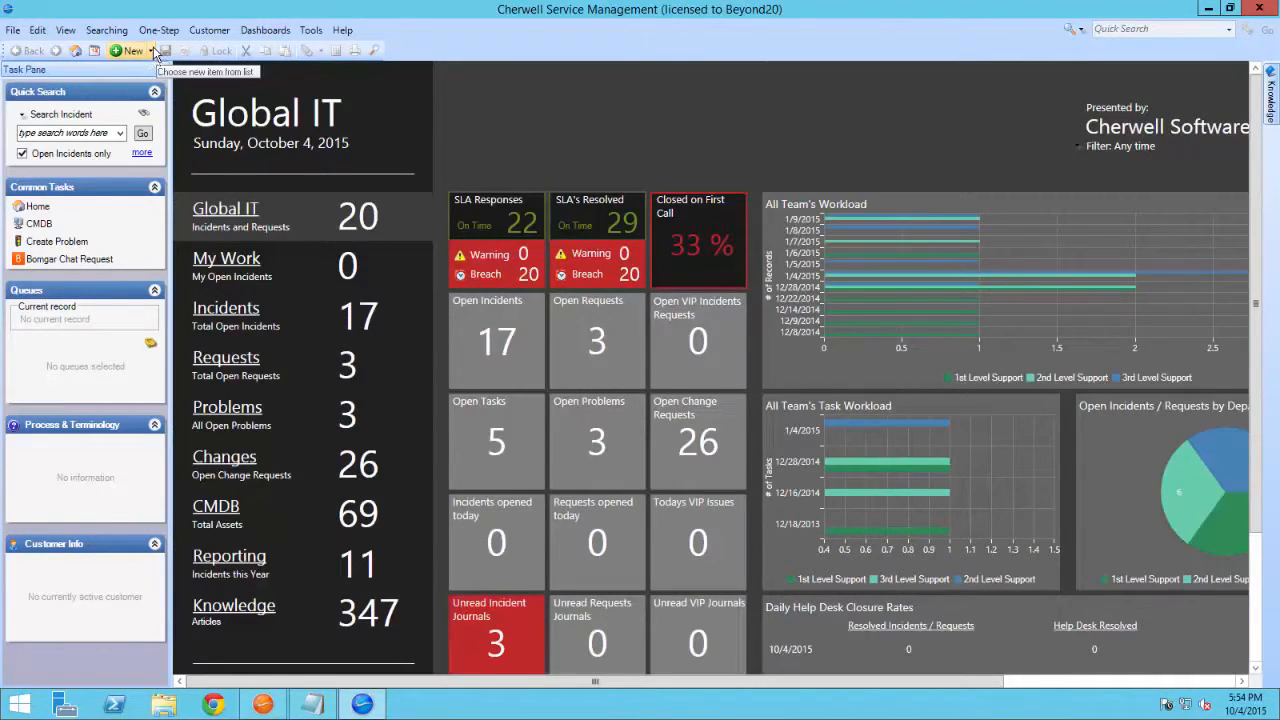
Step: Create a new Incident and pick the IT department customer from the A to C contacts as requestor
{"action": "left_click", "coordinate": [152, 51]}
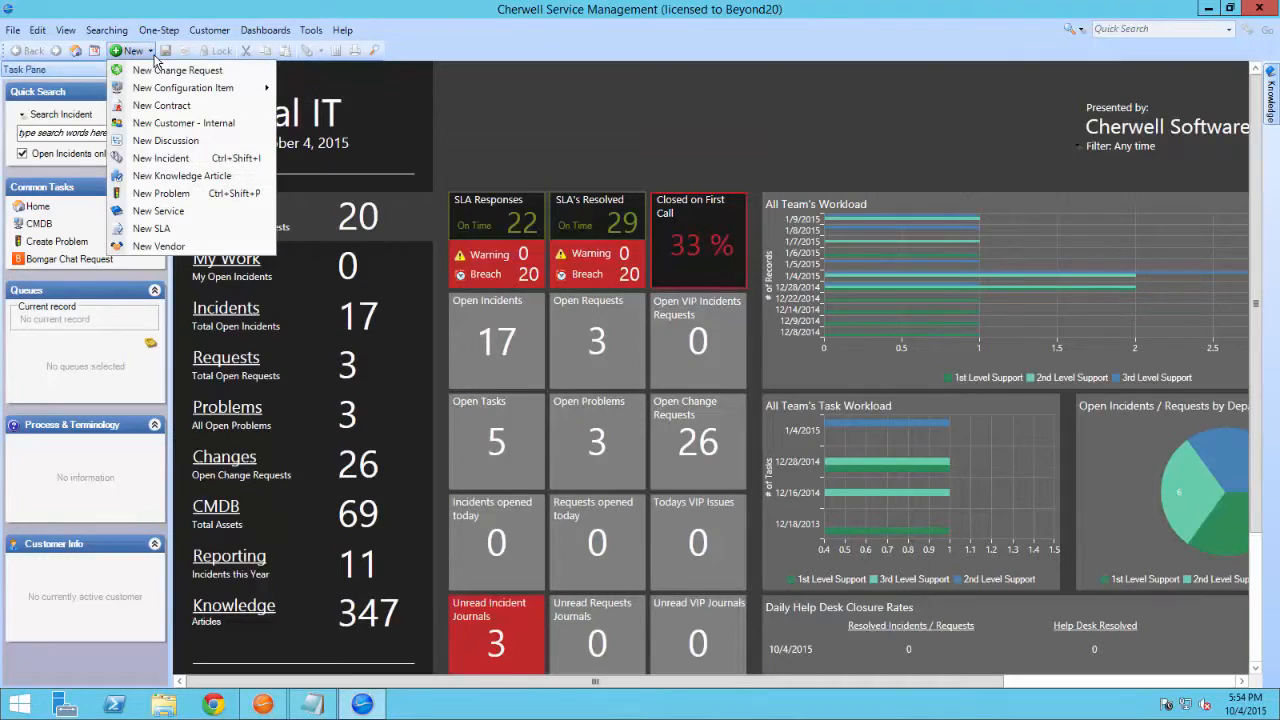
{"action": "left_click", "coordinate": [170, 158]}
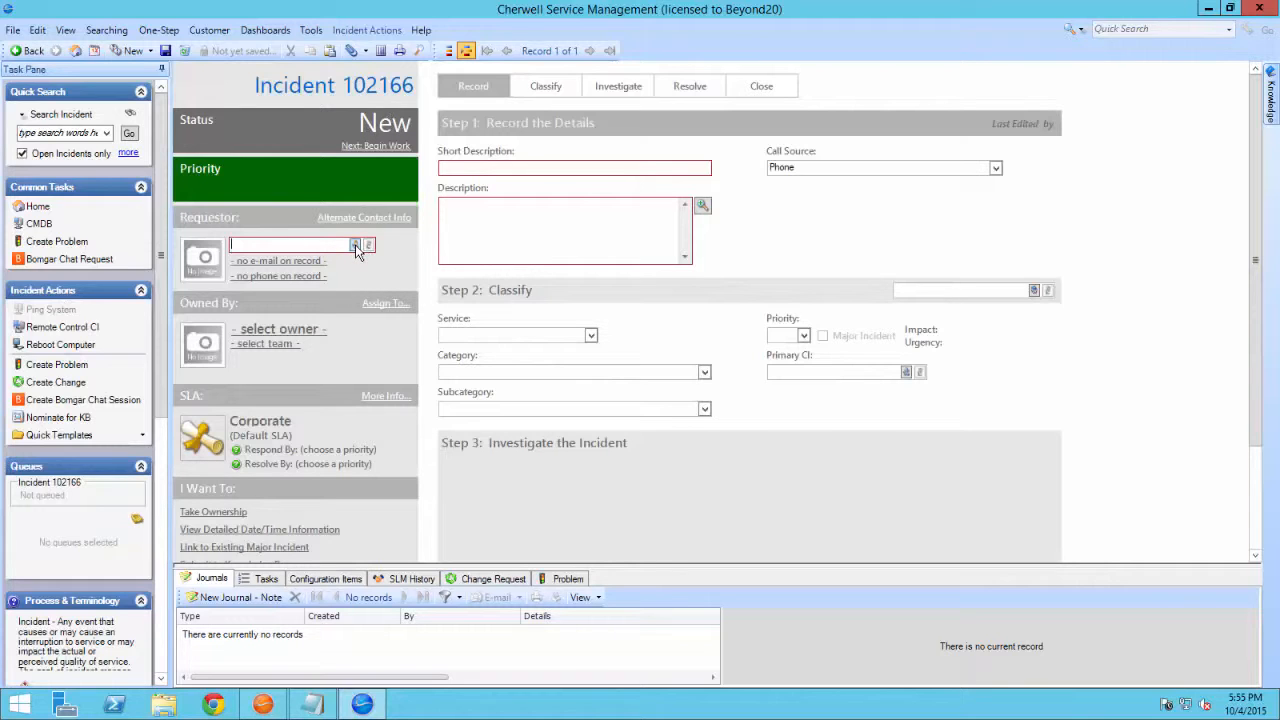
{"action": "left_click", "coordinate": [355, 247]}
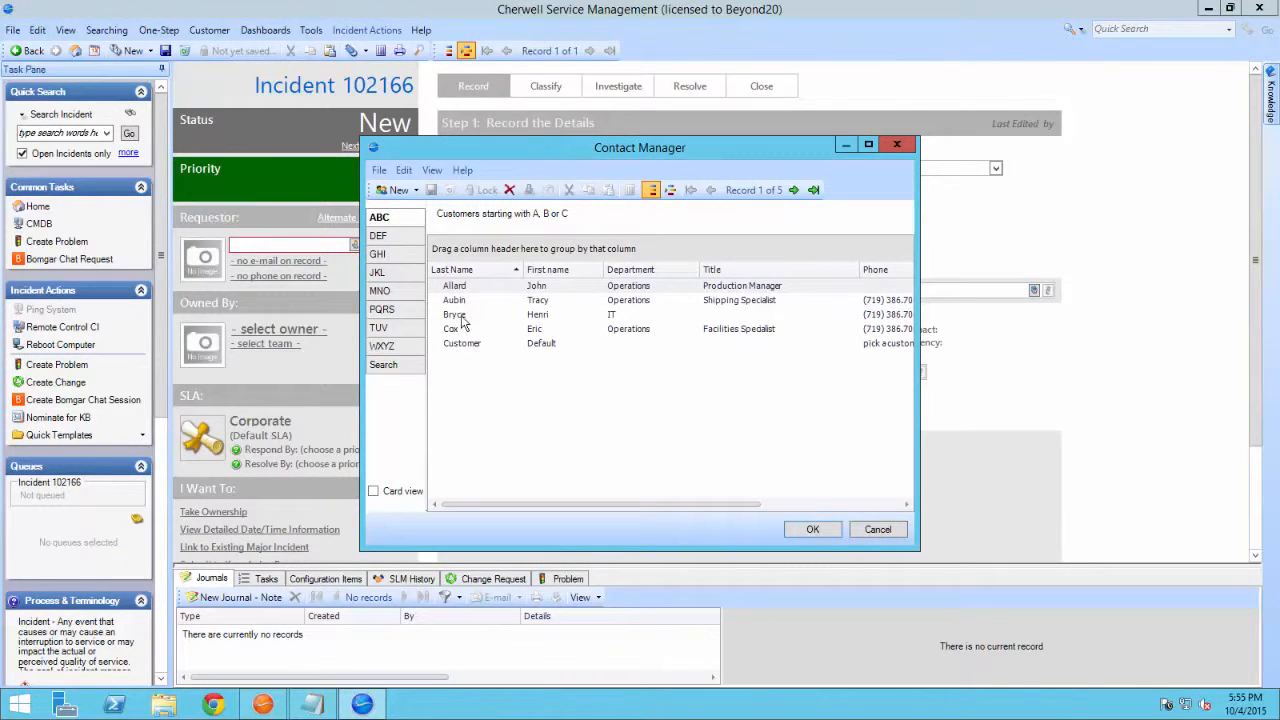
{"action": "double_click", "coordinate": [457, 315]}
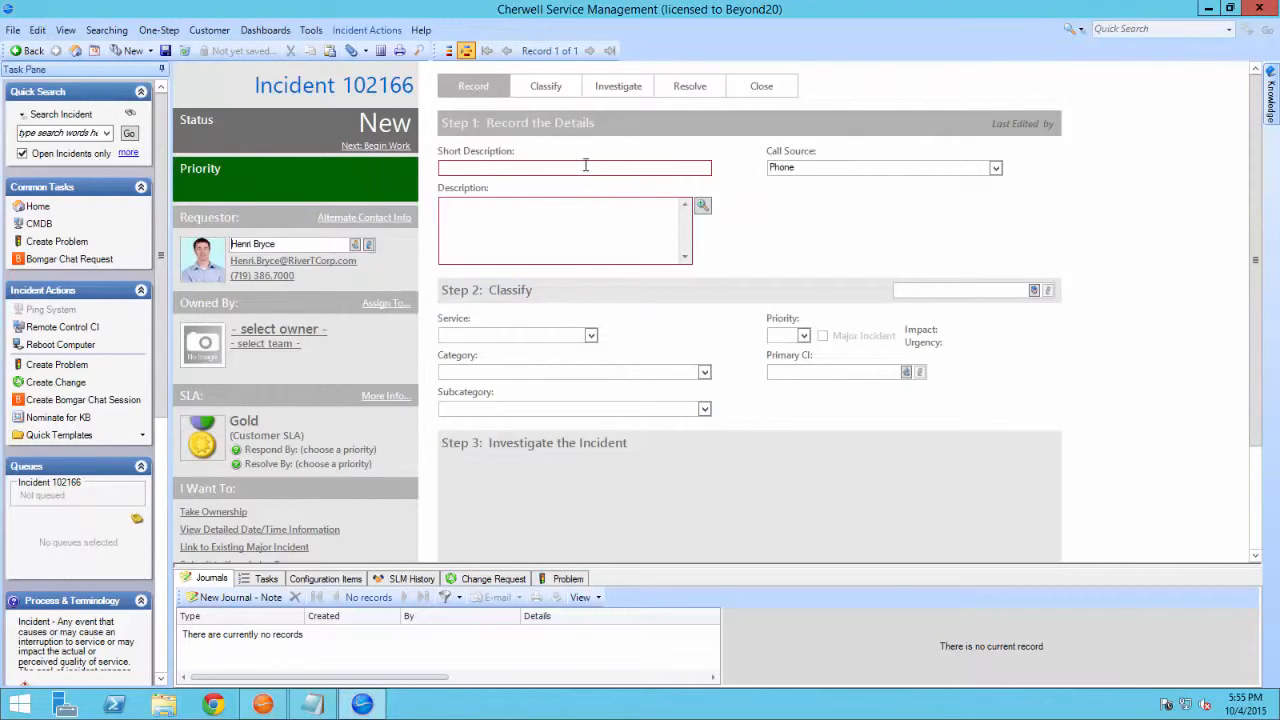
Step: Enter the short description "Order Printer for" plus the requestor's first name, and "Description." as the description
{"action": "left_click", "coordinate": [586, 165]}
{"action": "type", "text": "Order Printer for Henri"}
{"action": "left_click", "coordinate": [516, 225]}
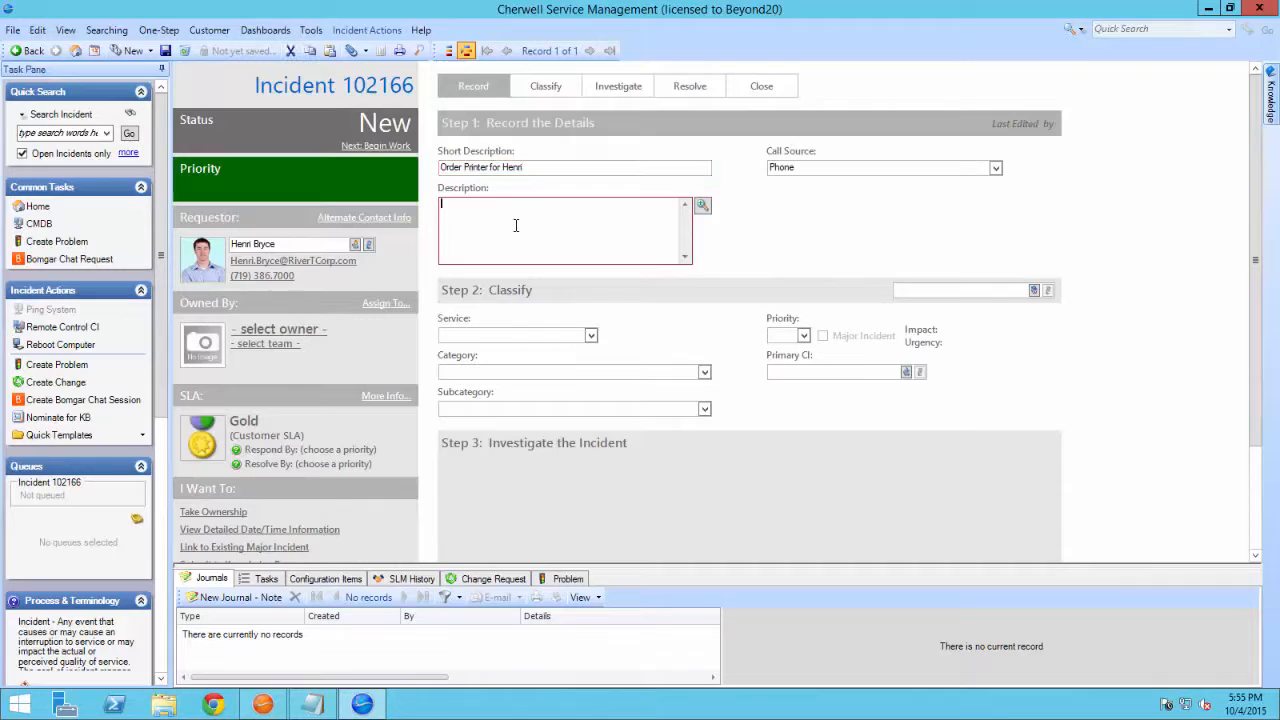
{"action": "type", "text": "Description"}
Step: Classify the Incident with service Printing, category Desktop and subcategory Request desktop printer
{"action": "left_click", "coordinate": [590, 337]}
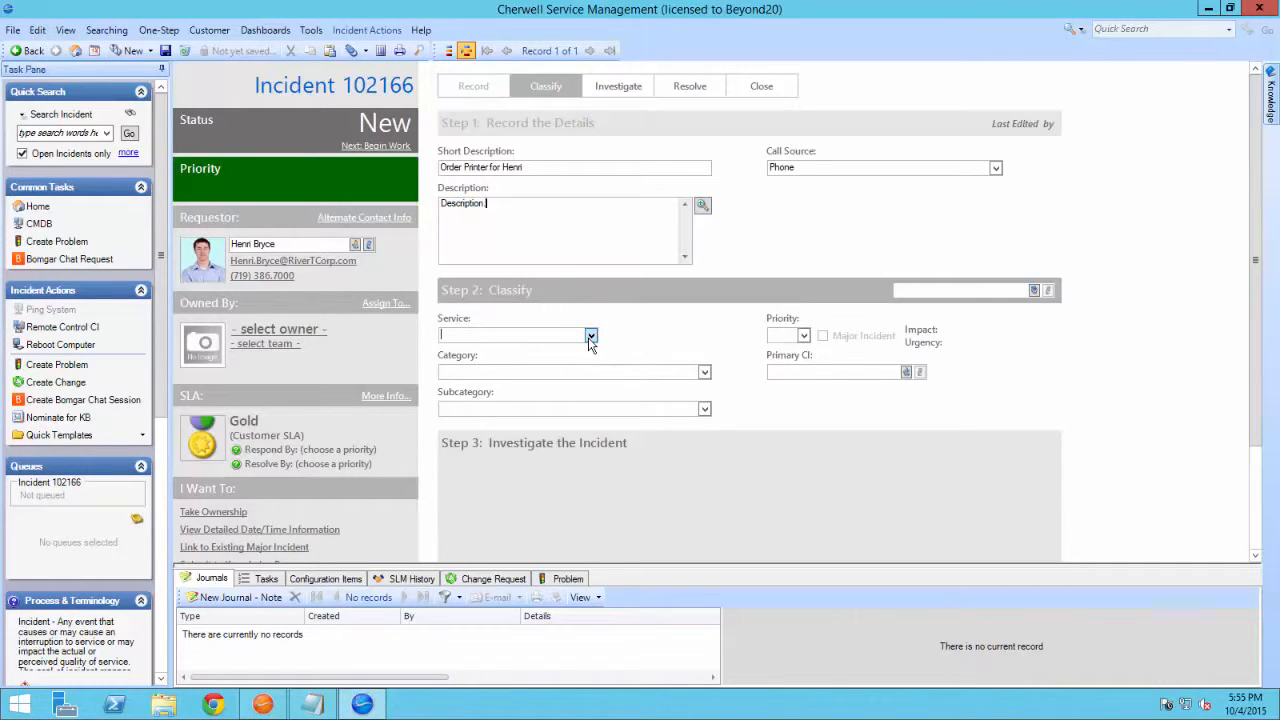
{"action": "left_click", "coordinate": [590, 337]}
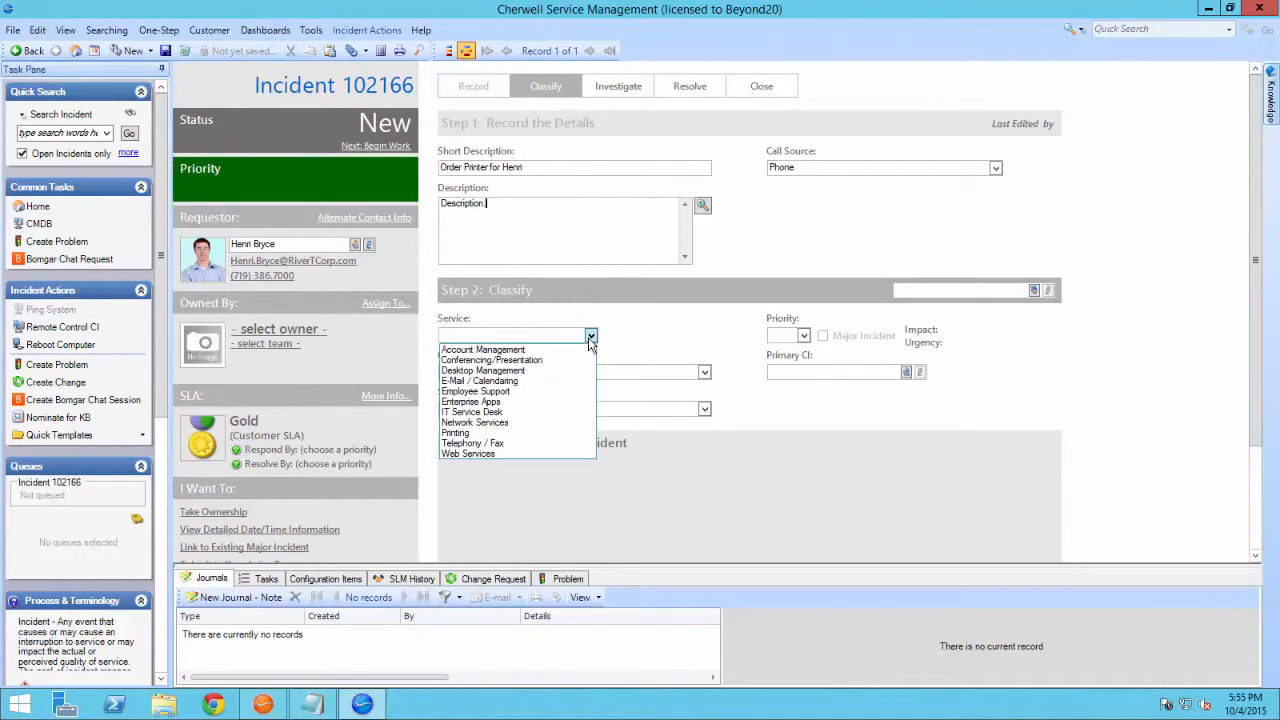
{"action": "left_click", "coordinate": [475, 433]}
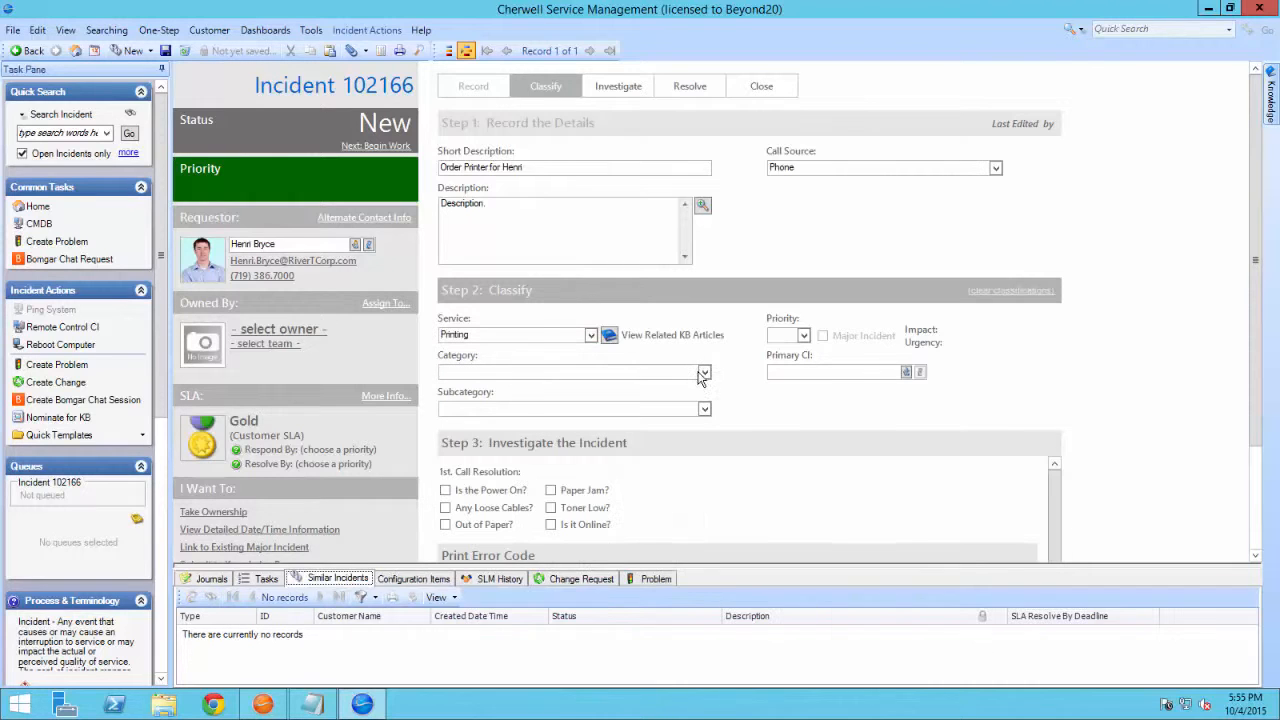
{"action": "left_click", "coordinate": [705, 373]}
{"action": "left_click", "coordinate": [541, 389]}
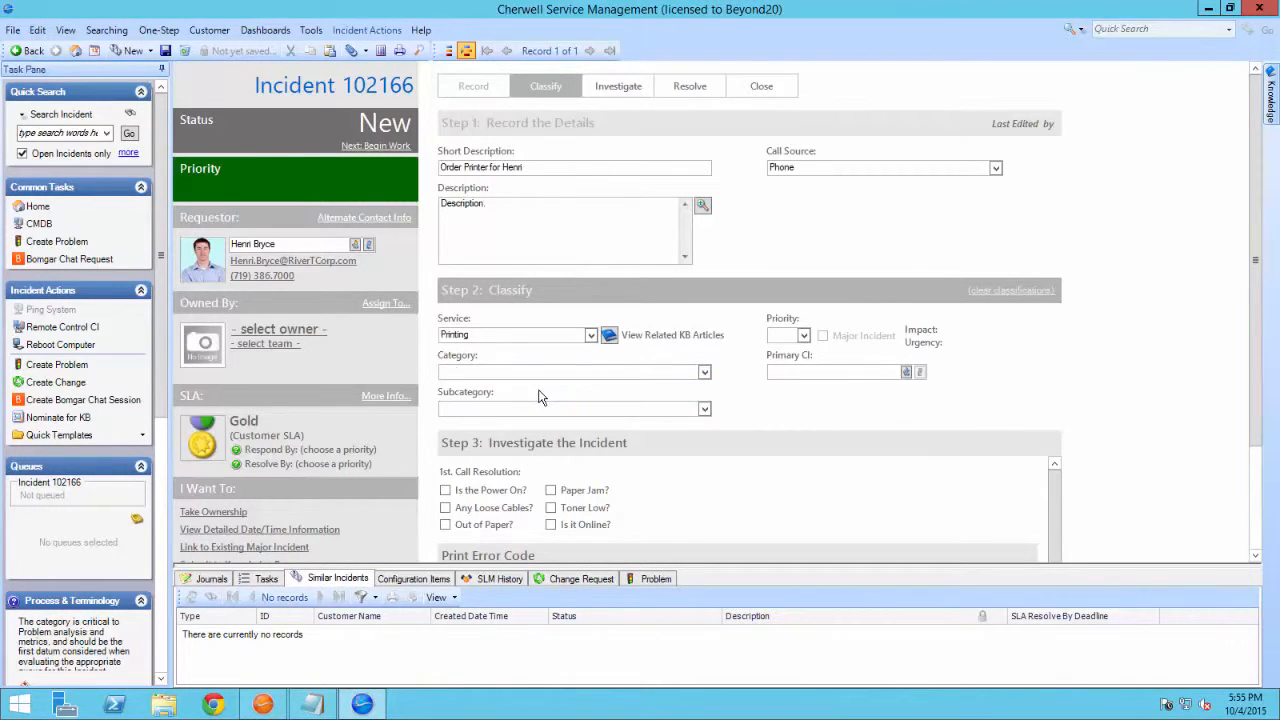
{"action": "left_click", "coordinate": [704, 409]}
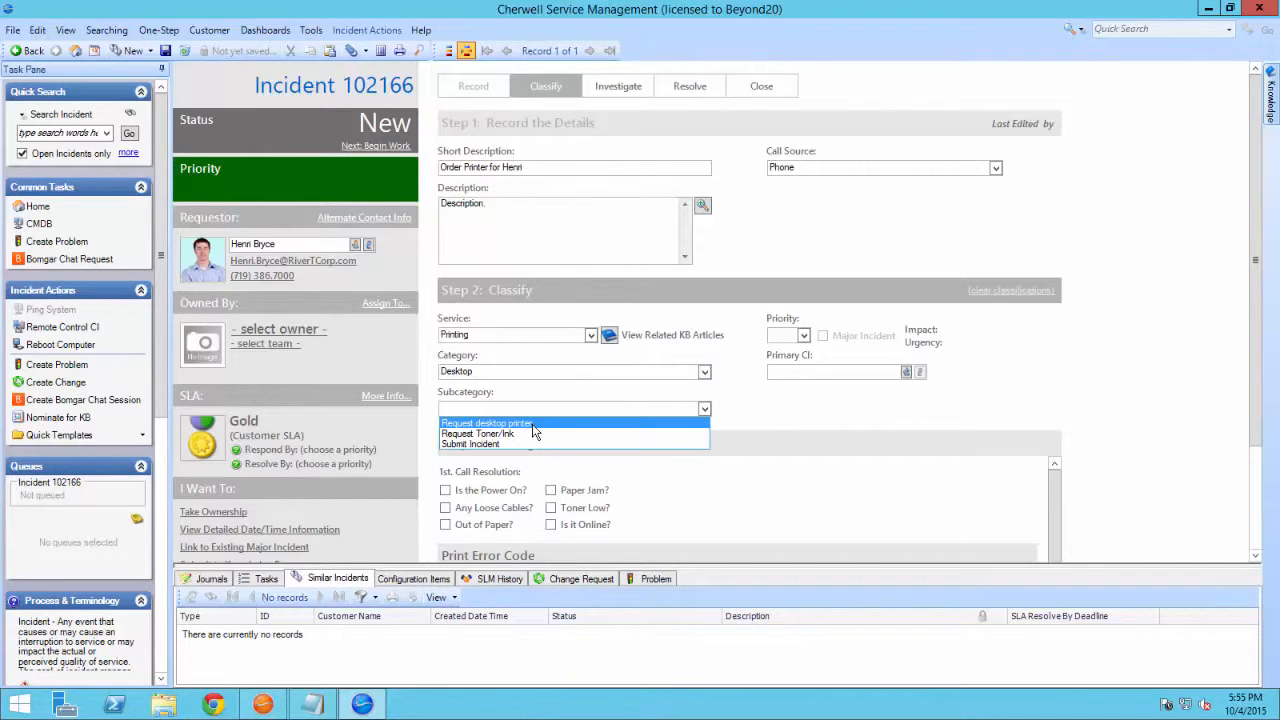
{"action": "left_click", "coordinate": [533, 424]}
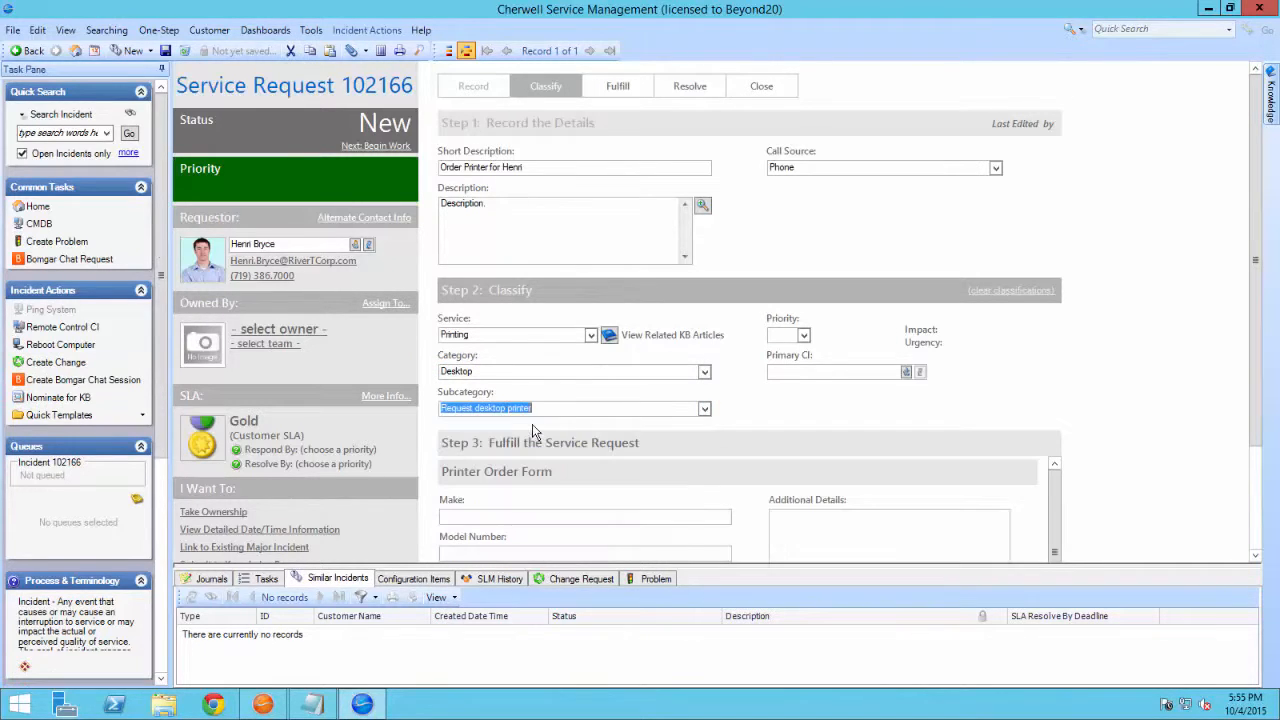
Step: Set the priority to 3 with impact Whenever Possible and urgency Standard, and save the service request
{"action": "left_click", "coordinate": [804, 336]}
{"action": "left_click", "coordinate": [805, 337]}
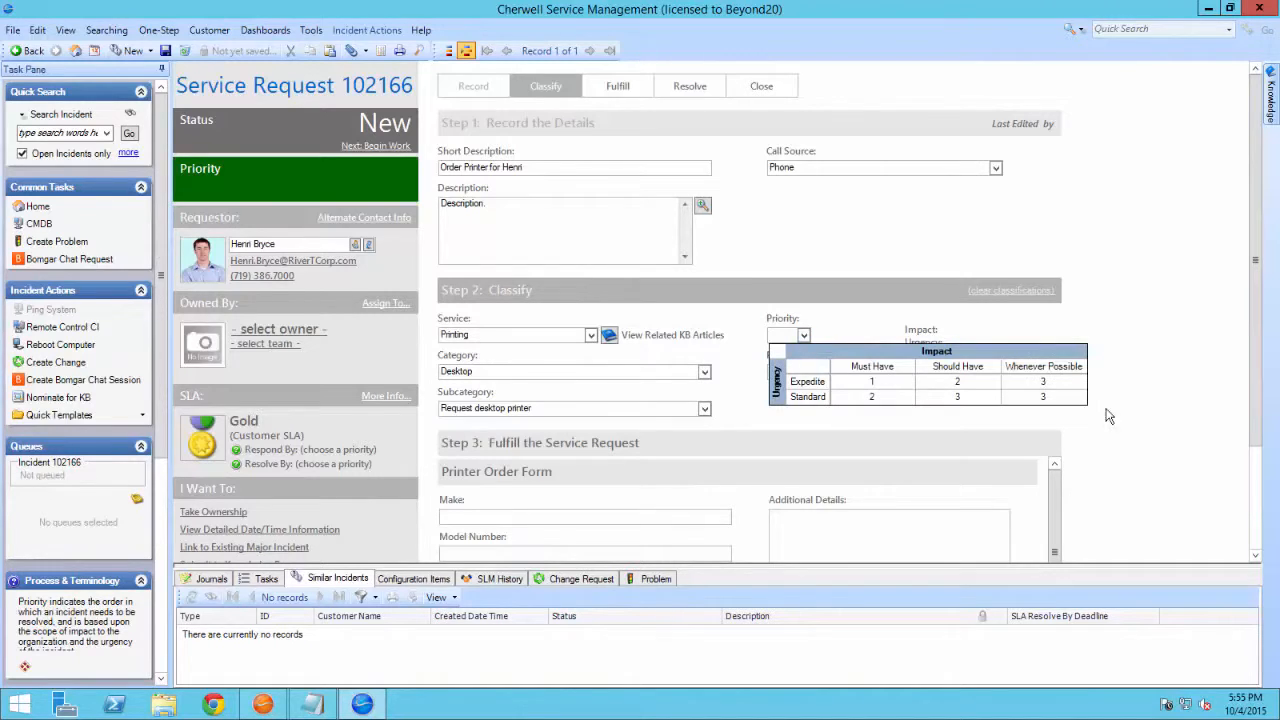
{"action": "left_click", "coordinate": [1050, 400]}
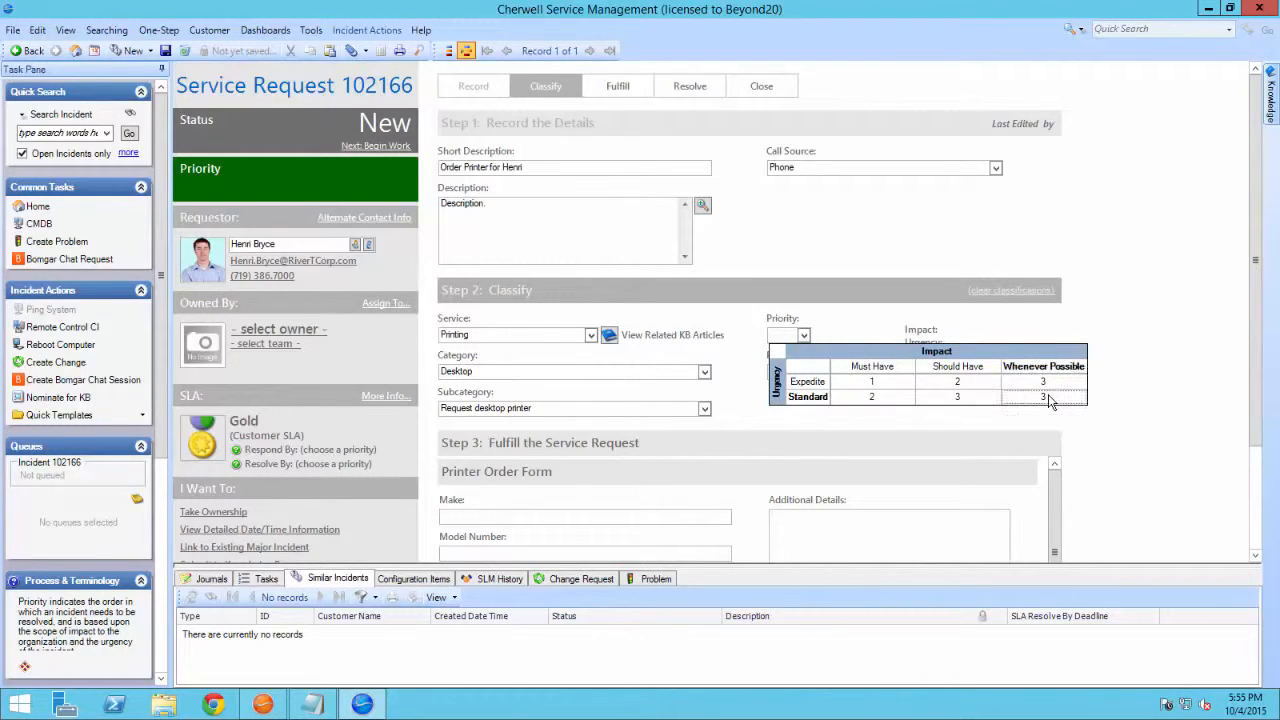
{"action": "left_click", "coordinate": [1050, 400]}
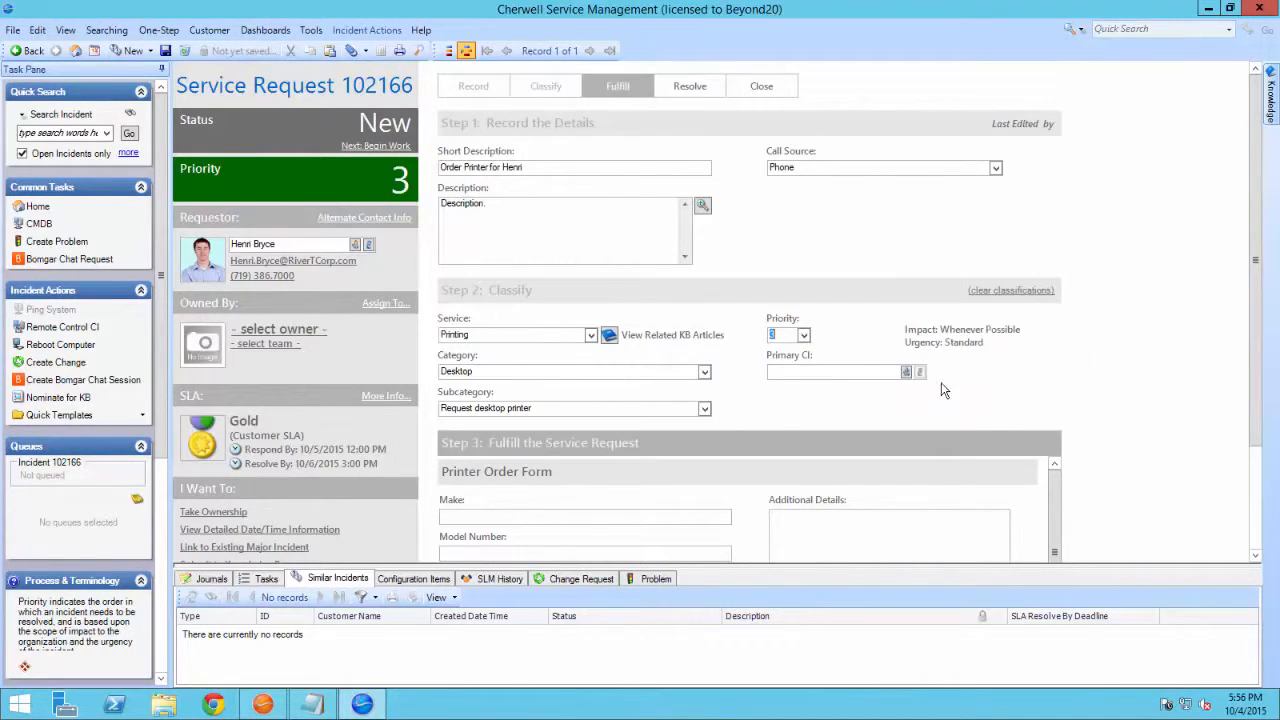
{"action": "left_click", "coordinate": [167, 51]}
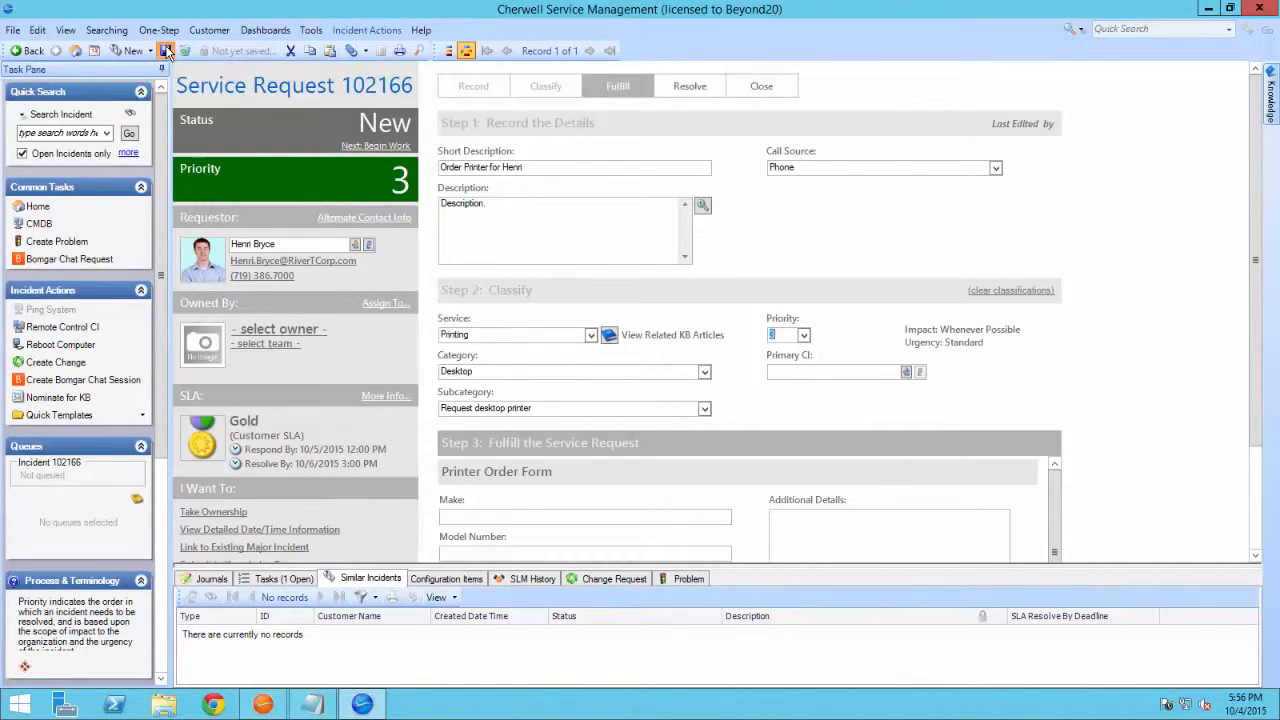
Step: Show the service request's Tasks in an enlarged pane and open the printer order Task as a full record
{"action": "left_click", "coordinate": [285, 580]}
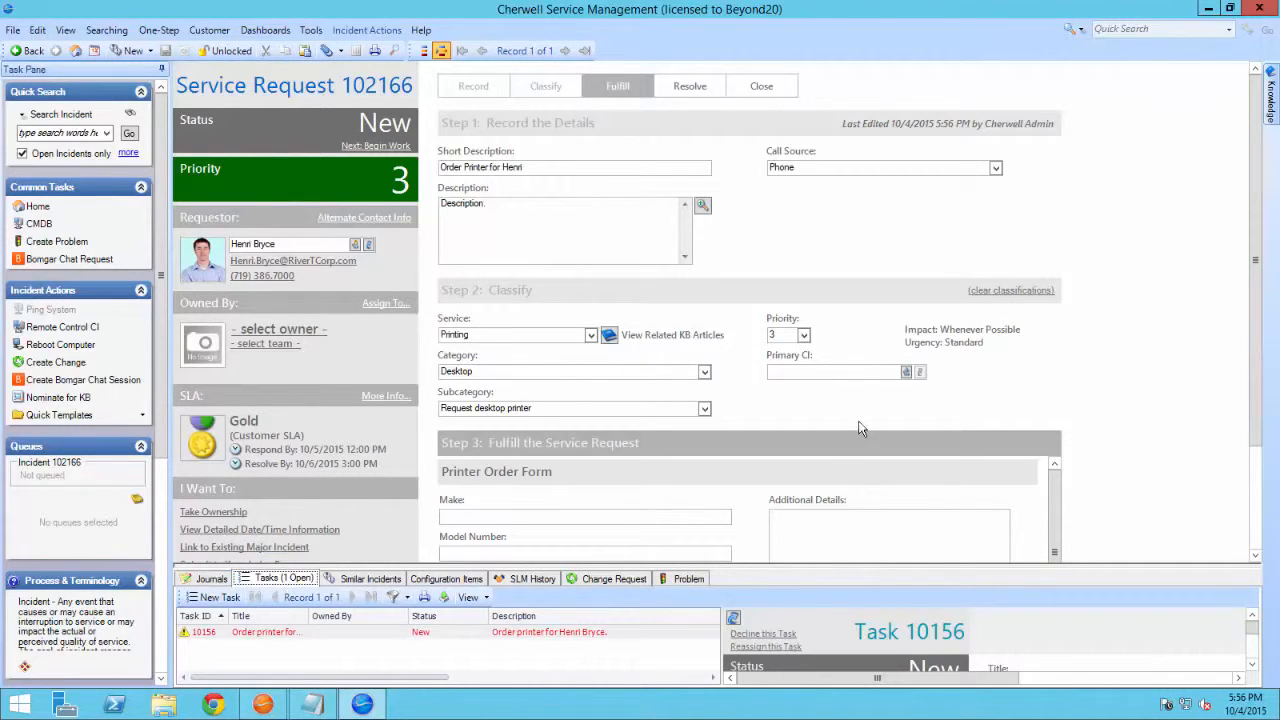
{"action": "left_click_drag", "start_coordinate": [840, 565], "coordinate": [843, 350]}
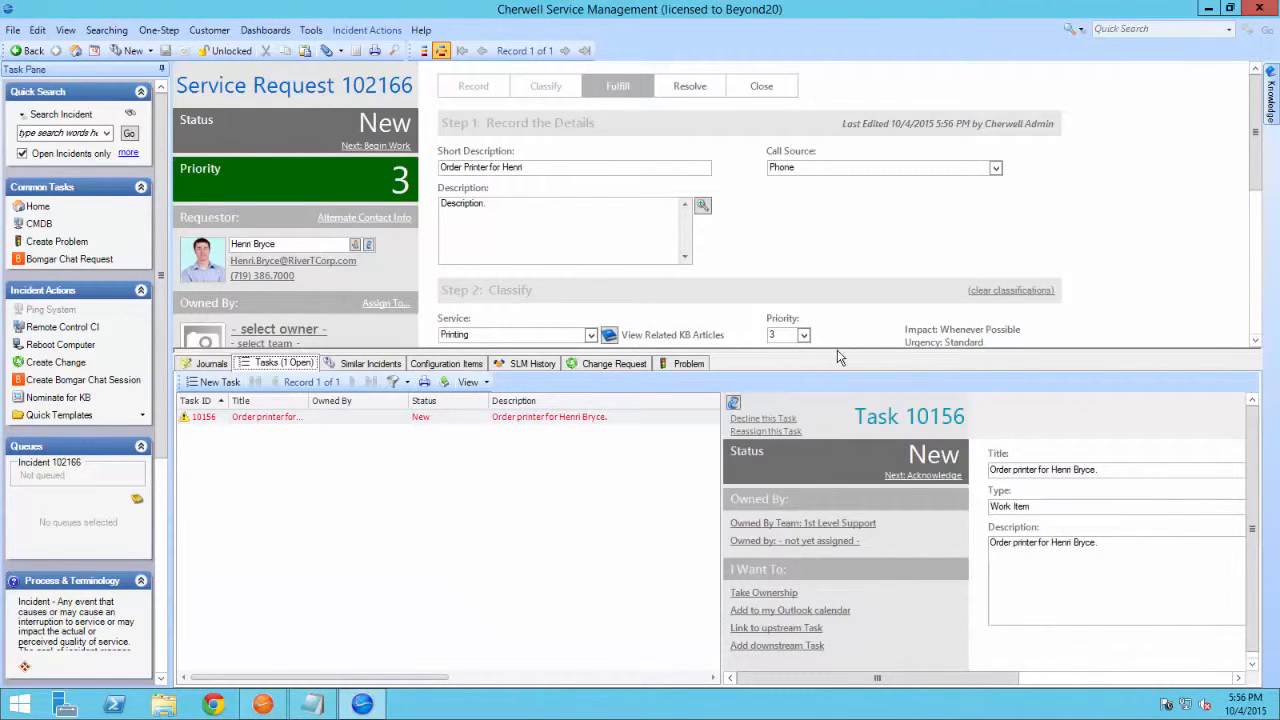
{"action": "left_click", "coordinate": [733, 405]}
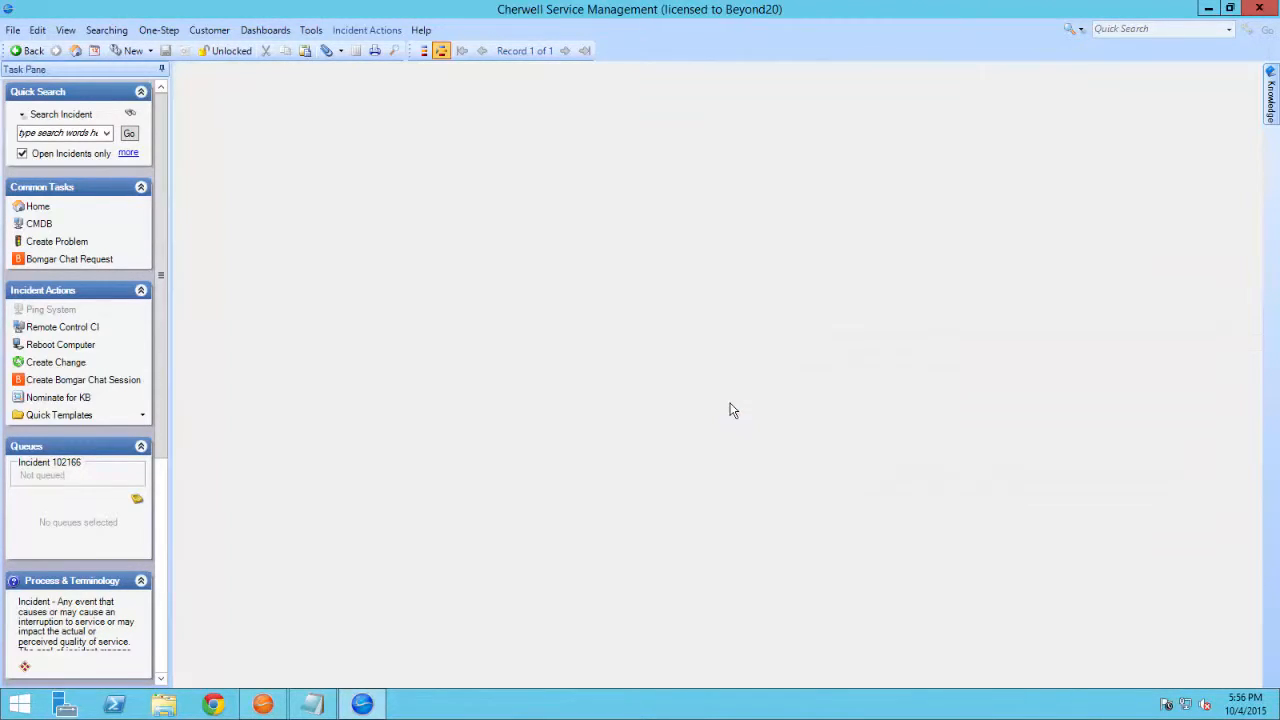